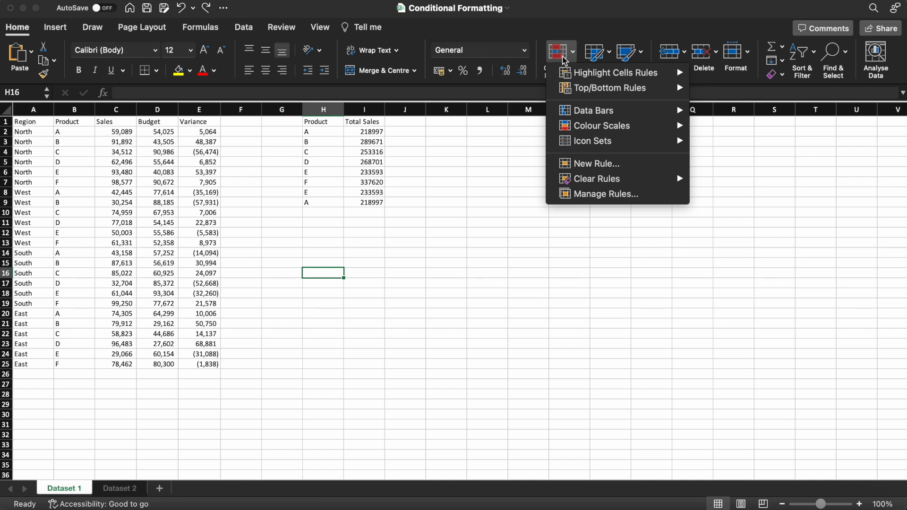
{"action": "mouse_move", "coordinate": [576, 78]}
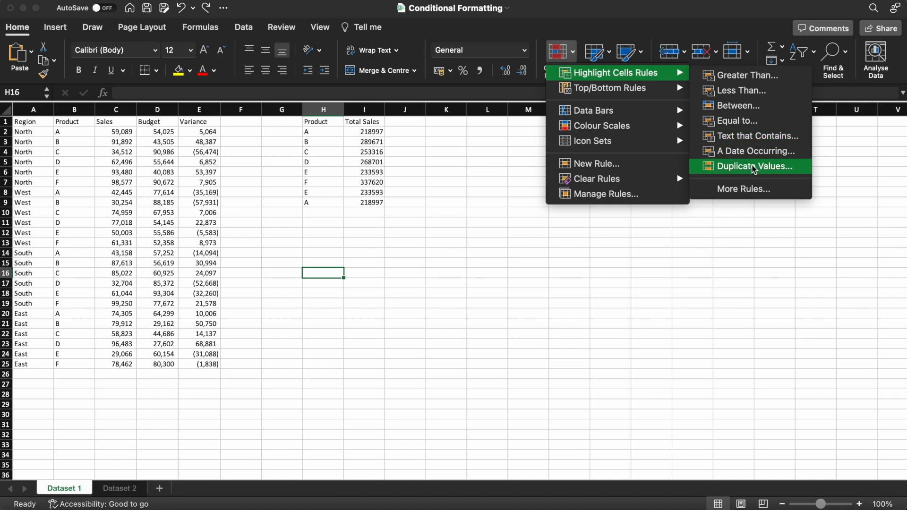
{"action": "mouse_move", "coordinate": [631, 90]}
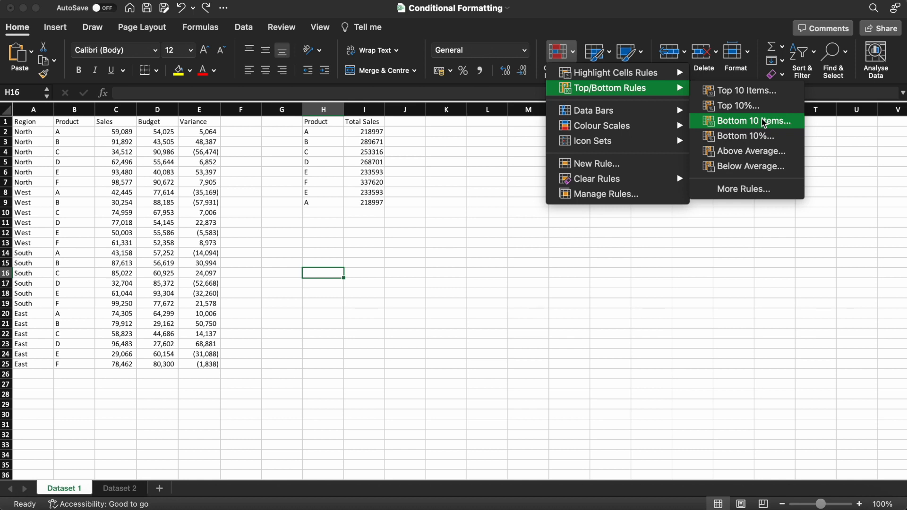
{"action": "mouse_move", "coordinate": [629, 111]}
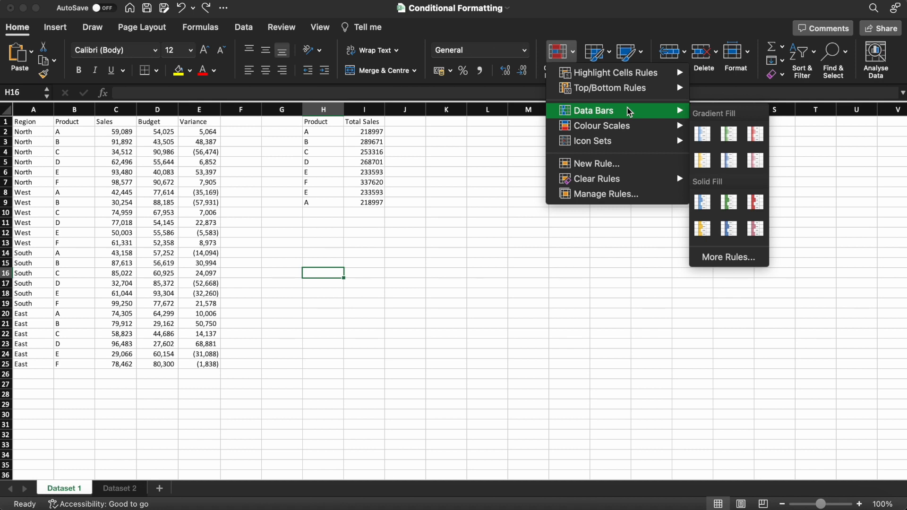
{"action": "mouse_move", "coordinate": [624, 132]}
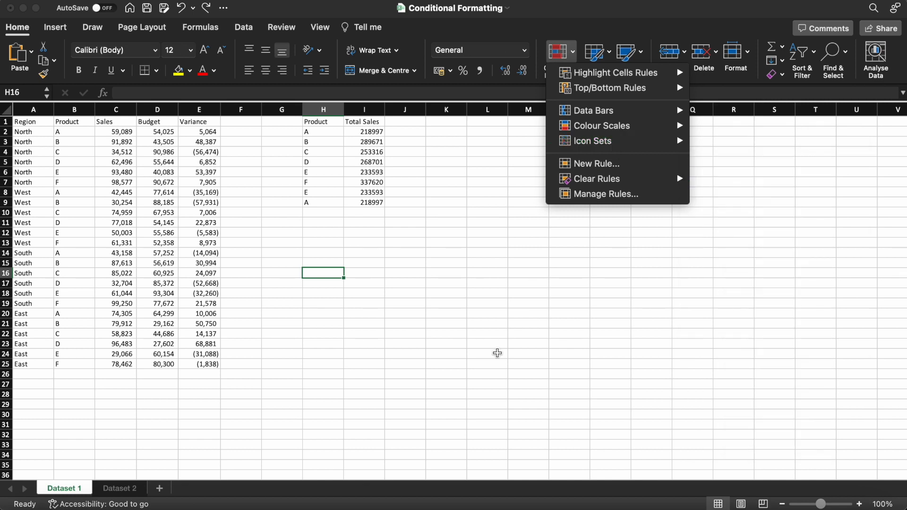
{"action": "left_click", "coordinate": [498, 353]}
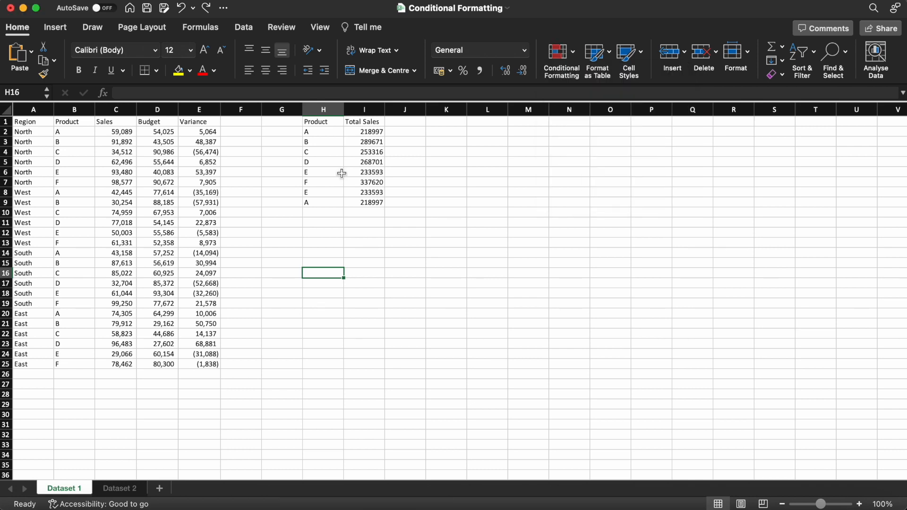
{"action": "left_click", "coordinate": [558, 57]}
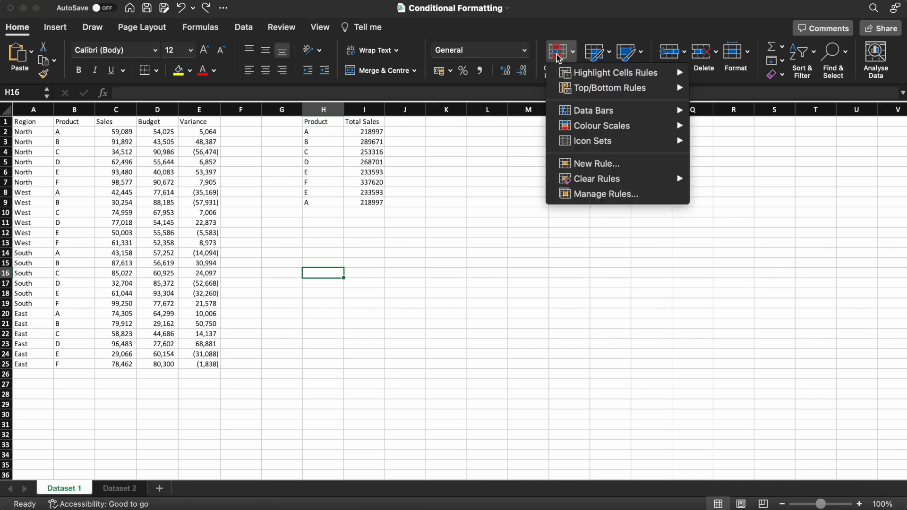
- Set up a highlight rule on Sales cells C1:C25 for values greater than 60000, using Green Fill with Dark Green Text
{"action": "mouse_move", "coordinate": [590, 77]}
{"action": "left_click", "coordinate": [123, 124]}
{"action": "left_click", "coordinate": [124, 123]}
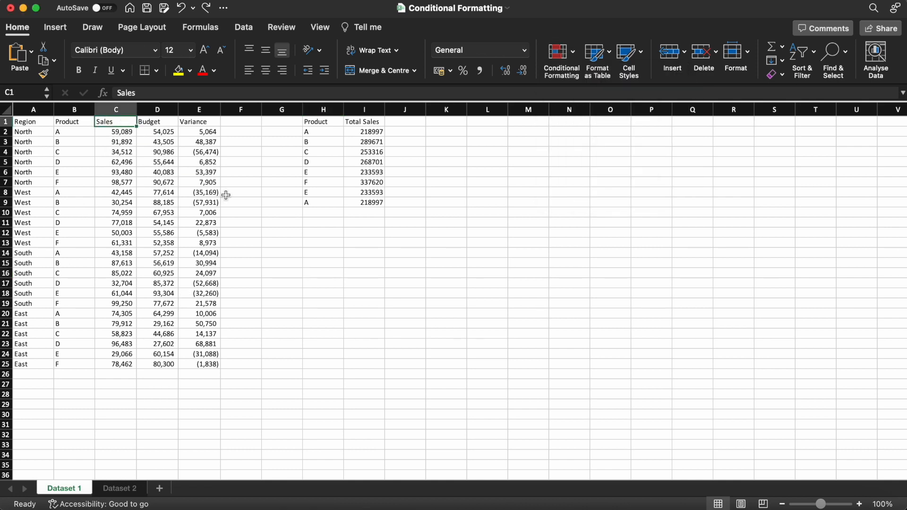
{"action": "key", "text": "shift+Down"}
{"action": "key", "text": "shift+Down"}
{"action": "key", "text": "shift+Down"}
{"action": "key", "text": "shift+Down"}
{"action": "key", "text": "shift+Down"}
{"action": "key", "text": "shift+Down"}
{"action": "key", "text": "shift+Down"}
{"action": "key", "text": "shift+Down"}
{"action": "key", "text": "shift+Down"}
{"action": "key", "text": "shift+Down"}
{"action": "key", "text": "shift+Down"}
{"action": "key", "text": "shift+Down"}
{"action": "key", "text": "shift+Down"}
{"action": "key", "text": "shift+Down"}
{"action": "key", "text": "shift+Down"}
{"action": "key", "text": "shift+Down"}
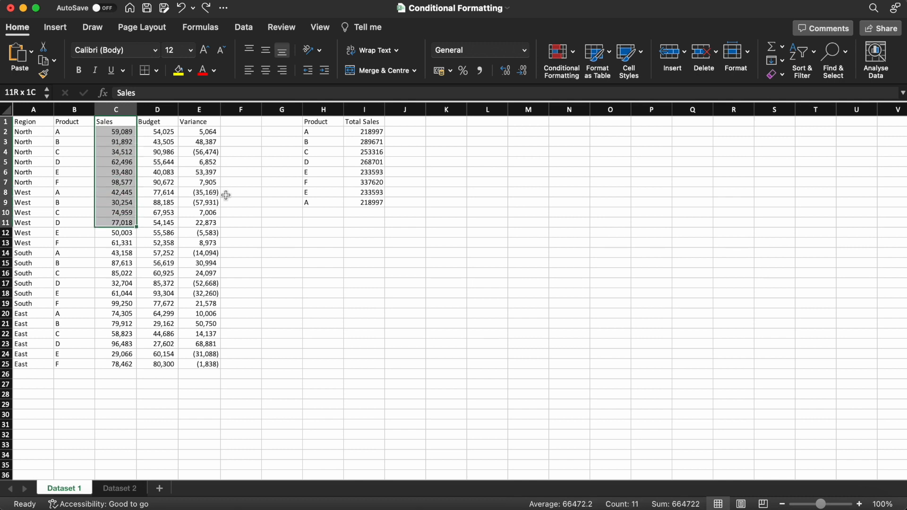
{"action": "key", "text": "shift+Down"}
{"action": "key", "text": "shift+Down"}
{"action": "key", "text": "shift+Down"}
{"action": "key", "text": "shift+Down"}
{"action": "key", "text": "shift+Down"}
{"action": "key", "text": "shift+Down"}
{"action": "key", "text": "shift+Down"}
{"action": "key", "text": "shift+Down"}
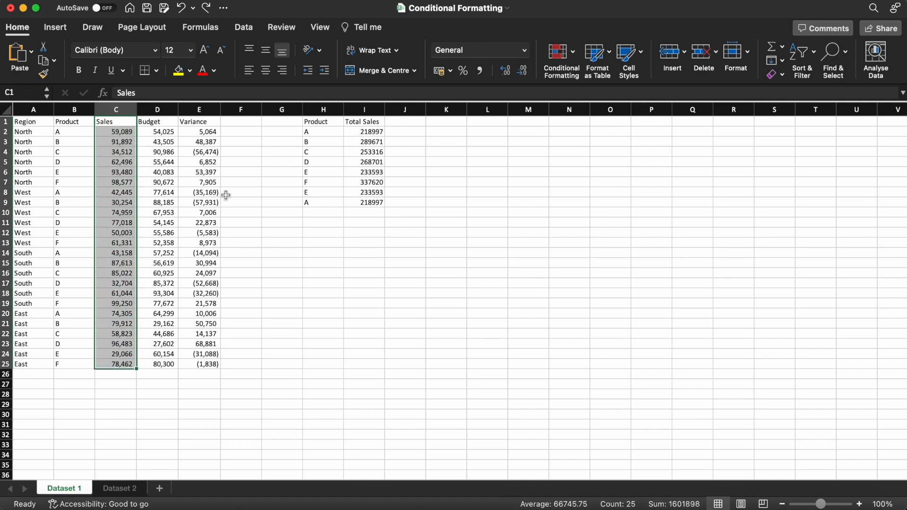
{"action": "left_click", "coordinate": [560, 54]}
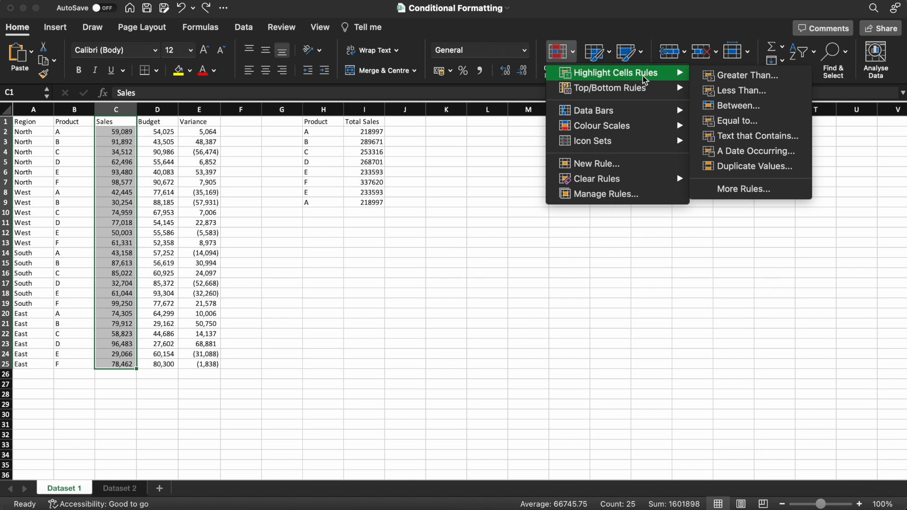
{"action": "left_click", "coordinate": [755, 77]}
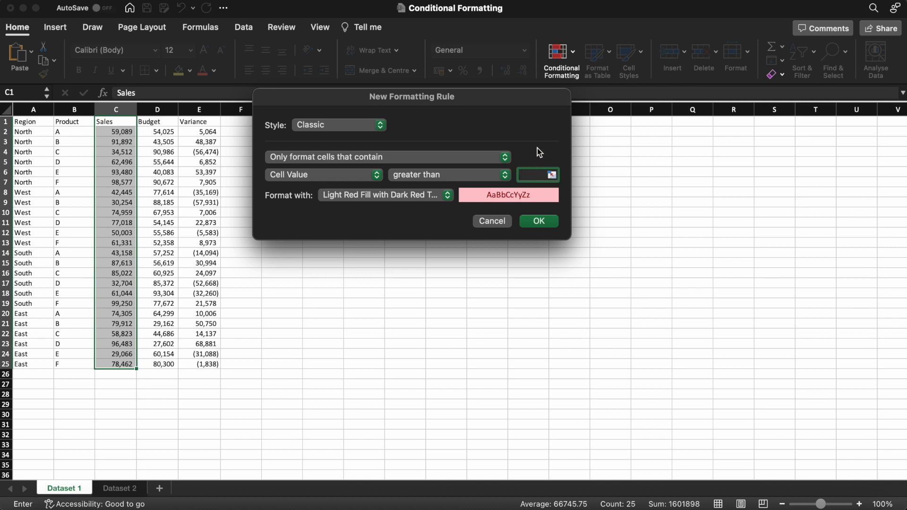
{"action": "type", "text": "60000"}
{"action": "left_click", "coordinate": [363, 200]}
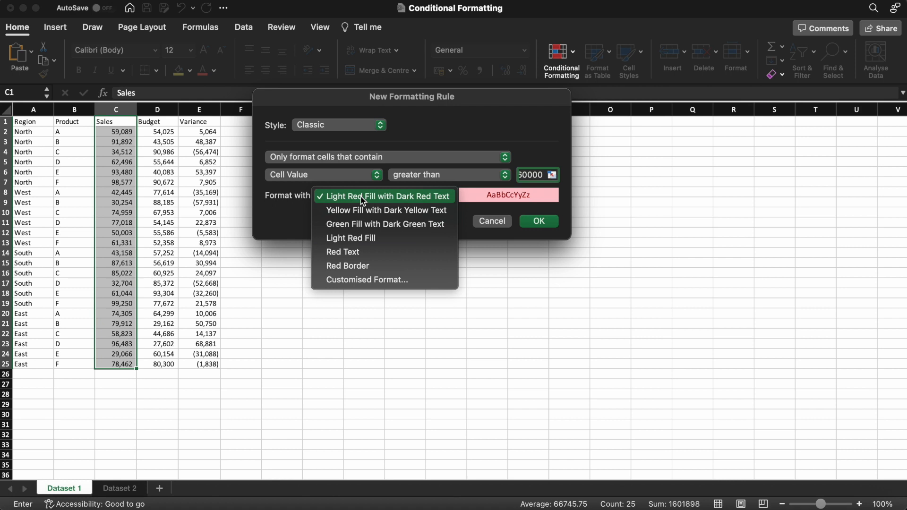
{"action": "left_click", "coordinate": [365, 225]}
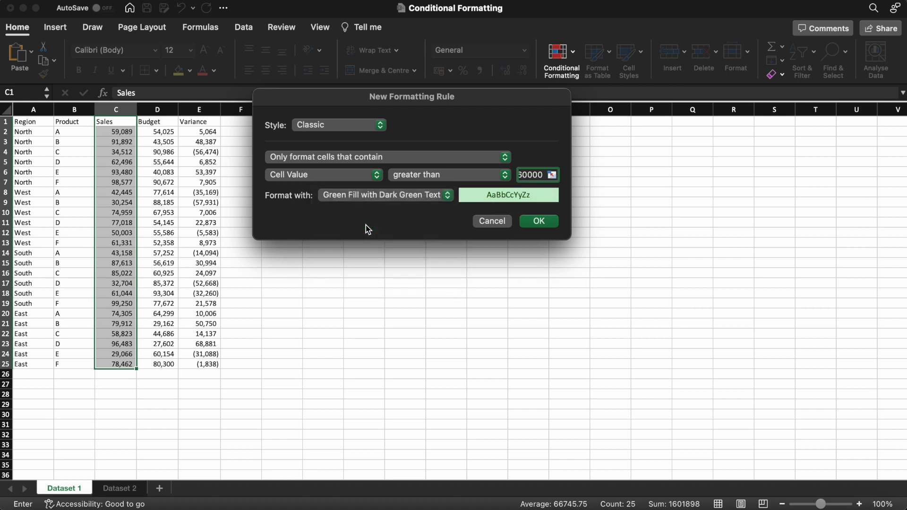
{"action": "left_click", "coordinate": [407, 196]}
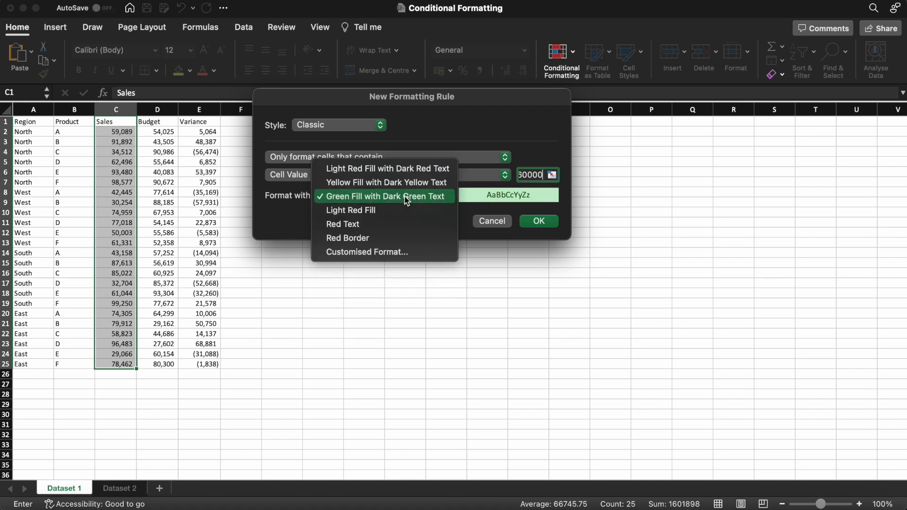
{"action": "left_click", "coordinate": [373, 251]}
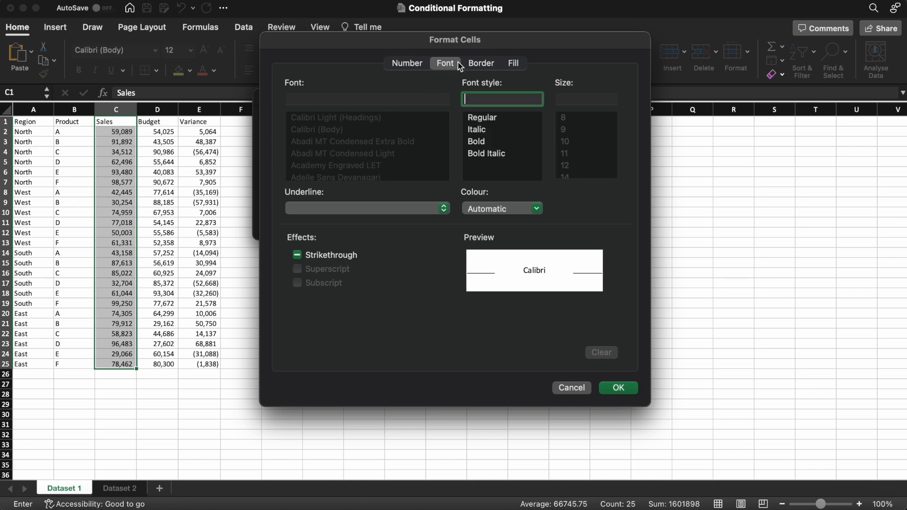
{"action": "left_click", "coordinate": [514, 65]}
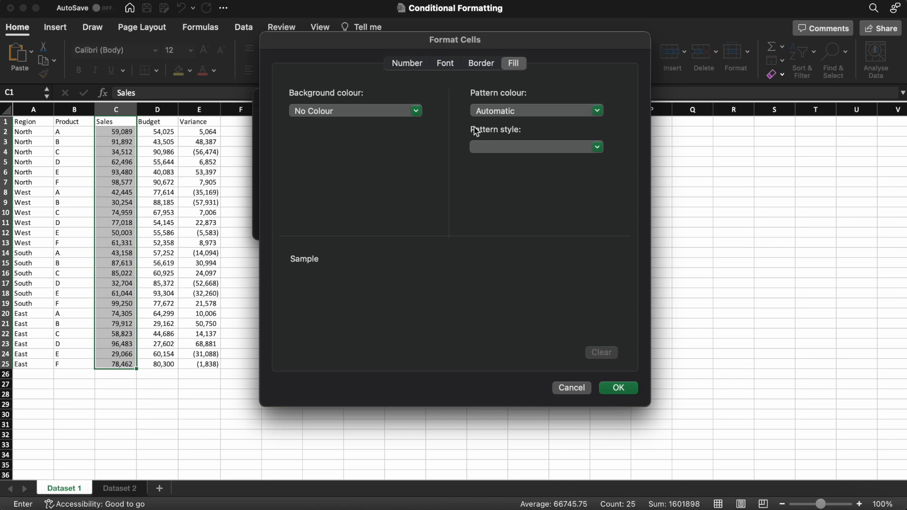
{"action": "left_click", "coordinate": [350, 114]}
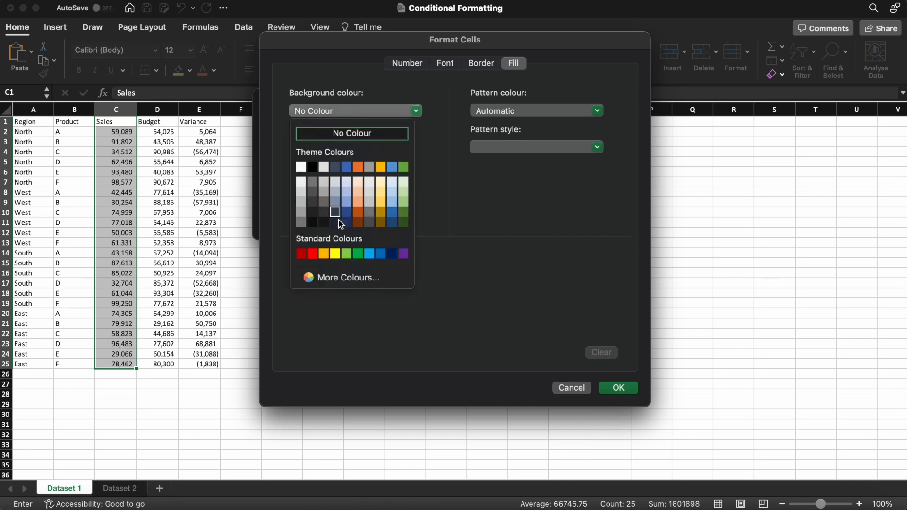
{"action": "left_click", "coordinate": [502, 171]}
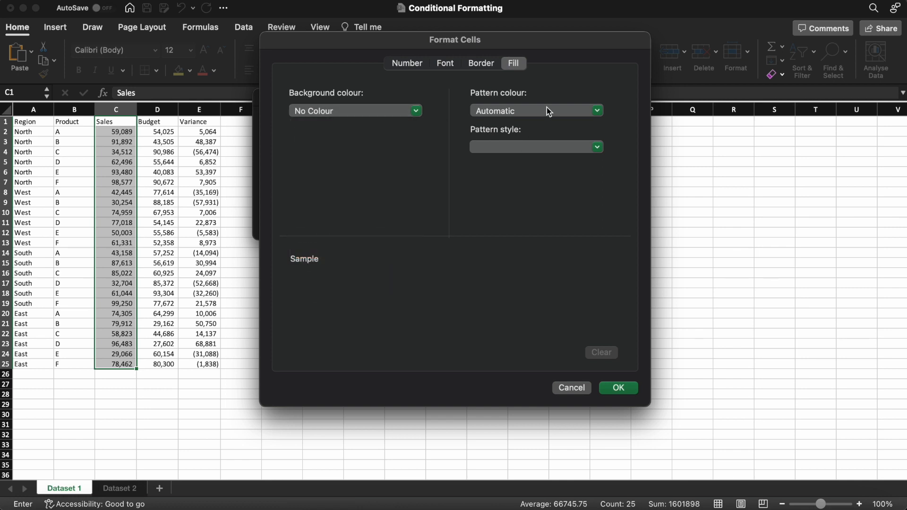
{"action": "left_click", "coordinate": [568, 388]}
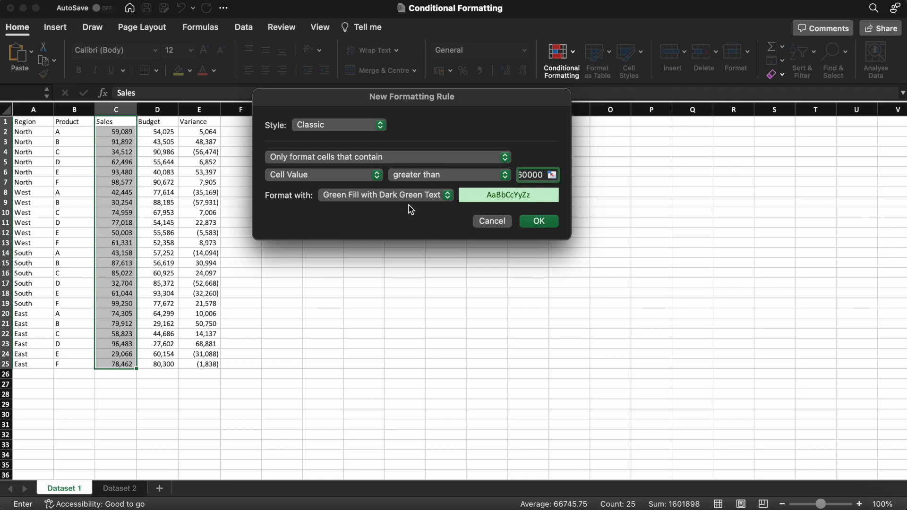
- Apply the greater-than rule to the Sales column and return to its header cell C1
{"action": "left_click", "coordinate": [545, 222]}
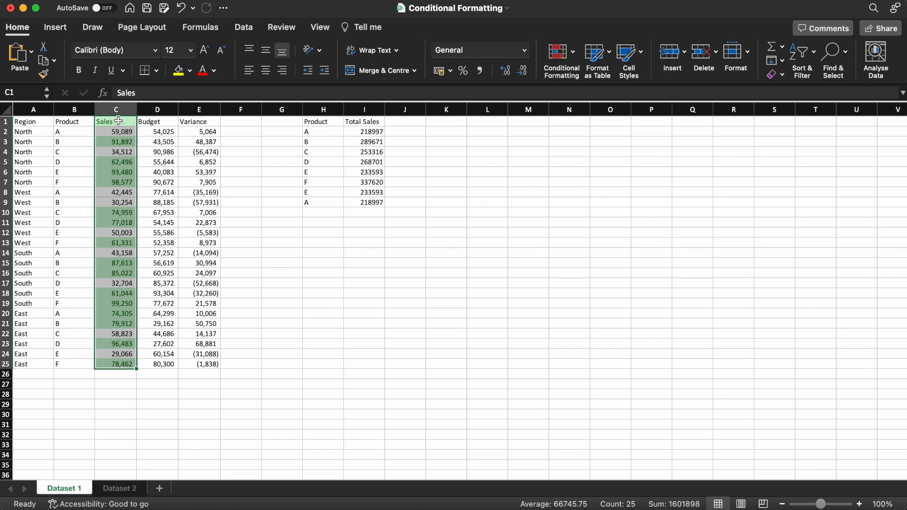
{"action": "key", "text": "Down"}
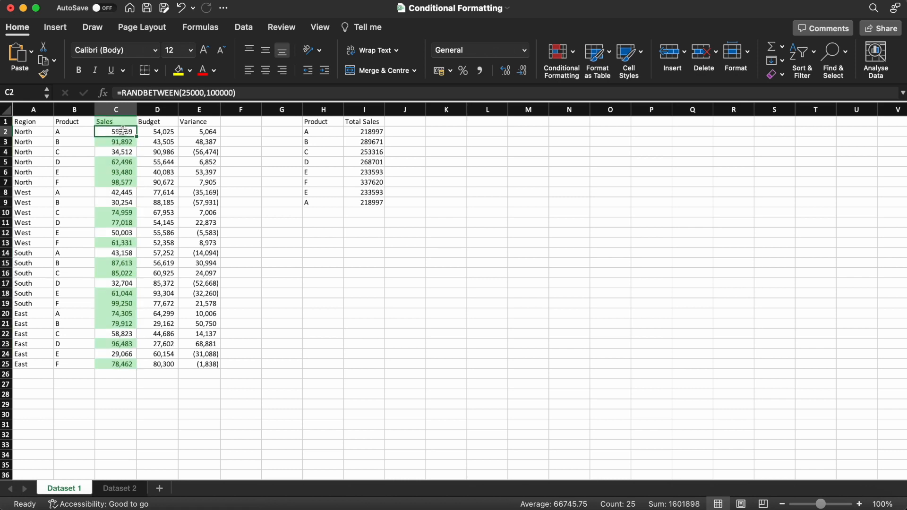
{"action": "left_click", "coordinate": [121, 124]}
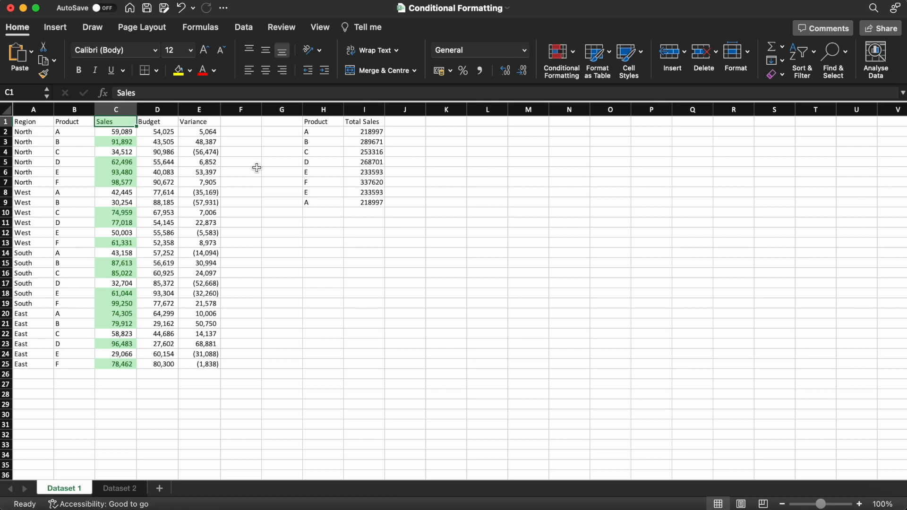
- Highlight Sales cells C2:C25 with values less than 60000 using Light Red Fill with Dark Red Text
{"action": "key", "text": "Down"}
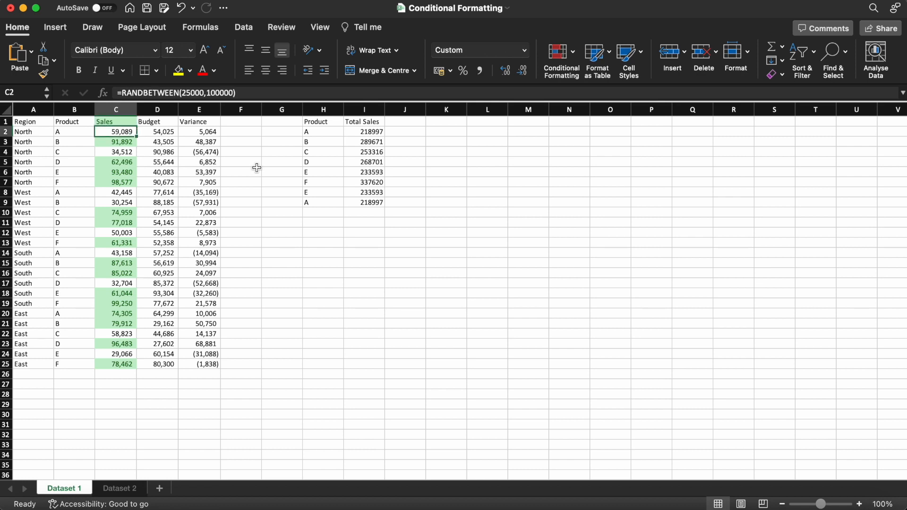
{"action": "key", "text": "shift+Down"}
{"action": "key", "text": "shift+Down"}
{"action": "key", "text": "shift+Down"}
{"action": "key", "text": "shift+Down"}
{"action": "key", "text": "shift+Down"}
{"action": "key", "text": "shift+Down"}
{"action": "key", "text": "shift+Down"}
{"action": "key", "text": "shift+Down"}
{"action": "key", "text": "shift+Down"}
{"action": "key", "text": "shift+Down"}
{"action": "key", "text": "shift+Down"}
{"action": "key", "text": "shift+Down"}
{"action": "key", "text": "shift+Down"}
{"action": "key", "text": "shift+Down"}
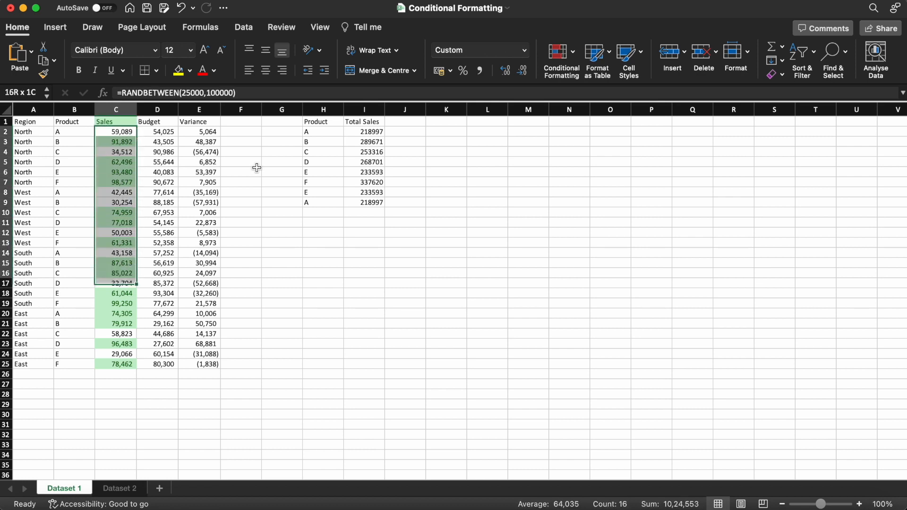
{"action": "key", "text": "shift+Down"}
{"action": "key", "text": "shift+Down"}
{"action": "key", "text": "shift+Down"}
{"action": "key", "text": "shift+Down"}
{"action": "key", "text": "shift+Down"}
{"action": "key", "text": "shift+Down"}
{"action": "key", "text": "shift+Down"}
{"action": "key", "text": "shift+Down"}
{"action": "key", "text": "shift+Down"}
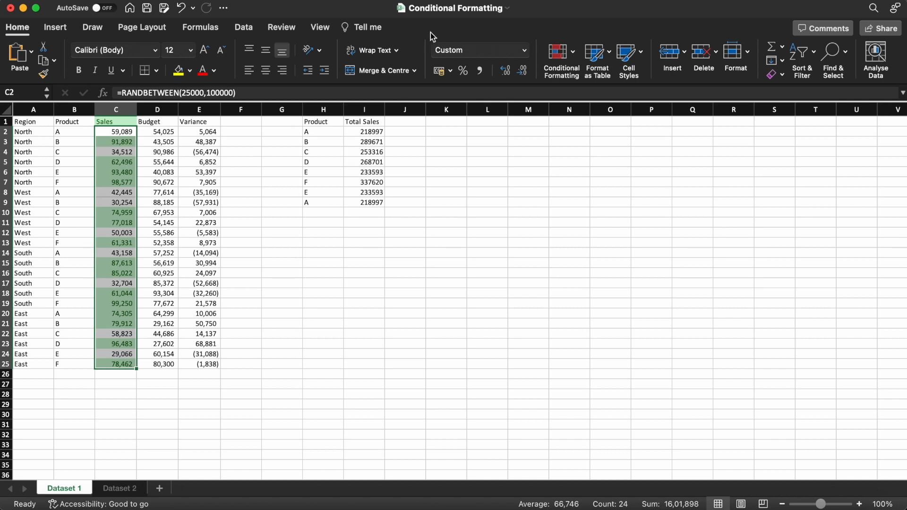
{"action": "left_click", "coordinate": [562, 53]}
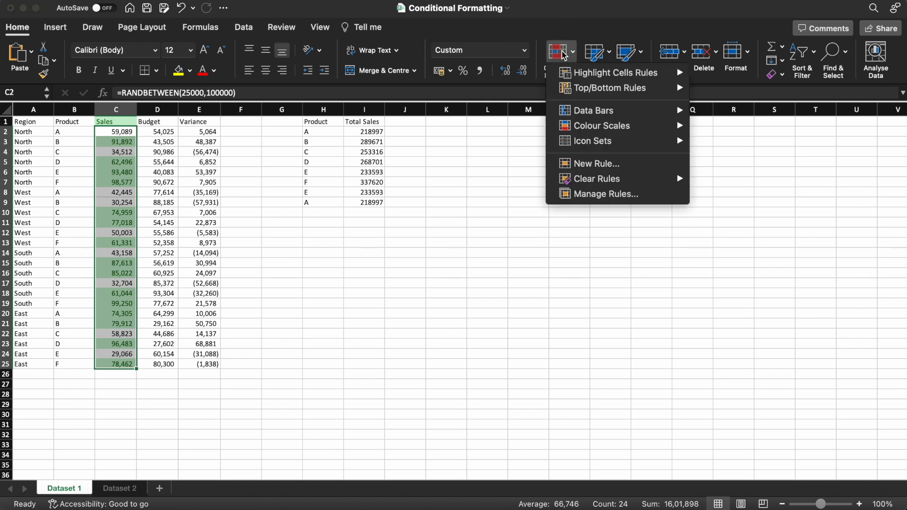
{"action": "mouse_move", "coordinate": [586, 76]}
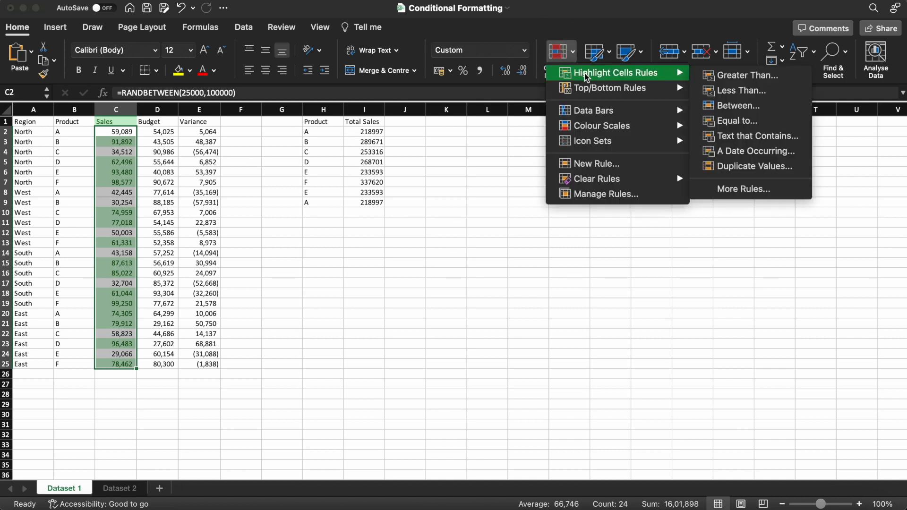
{"action": "left_click", "coordinate": [735, 90]}
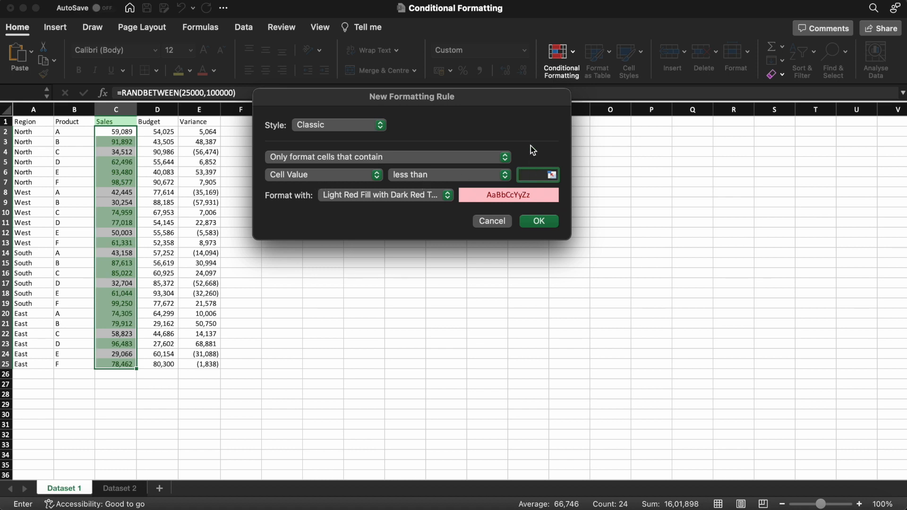
{"action": "type", "text": "60000"}
{"action": "left_click", "coordinate": [542, 223]}
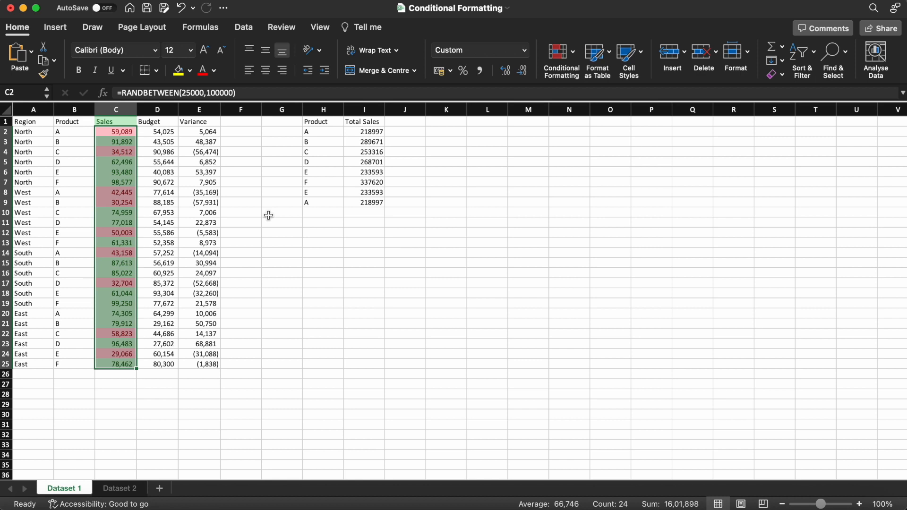
{"action": "left_click", "coordinate": [581, 153]}
- Clear the conditional formatting rules from the selected Sales cells C1:C25 only
{"action": "left_click", "coordinate": [124, 133]}
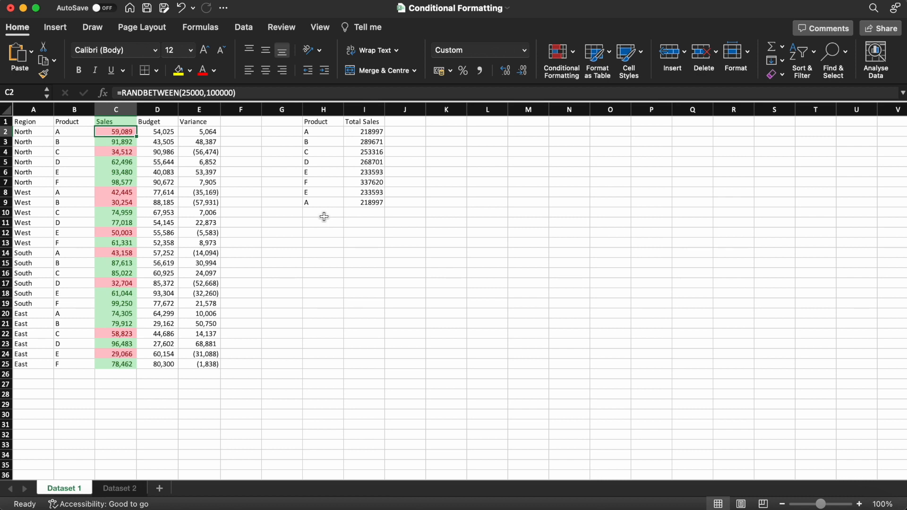
{"action": "key", "text": "Up"}
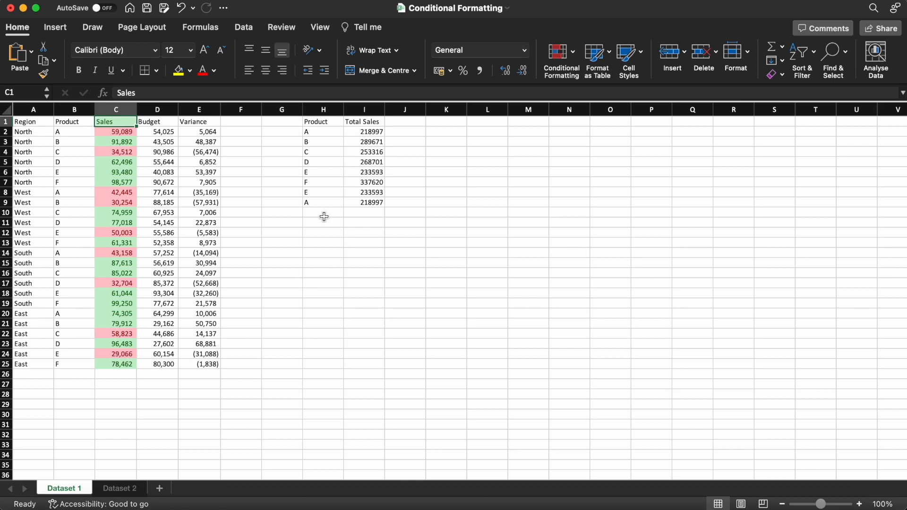
{"action": "key", "text": "shift+Down"}
{"action": "key", "text": "shift+Down"}
{"action": "key", "text": "shift+Down"}
{"action": "key", "text": "shift+Down"}
{"action": "key", "text": "shift+Down"}
{"action": "key", "text": "shift+Down"}
{"action": "key", "text": "shift+Down"}
{"action": "key", "text": "shift+Down"}
{"action": "key", "text": "shift+Down"}
{"action": "key", "text": "shift+Down"}
{"action": "key", "text": "shift+Down"}
{"action": "key", "text": "shift+Down"}
{"action": "key", "text": "shift+Down"}
{"action": "key", "text": "shift+Down"}
{"action": "key", "text": "shift+Down"}
{"action": "key", "text": "shift+Down"}
{"action": "key", "text": "shift+Down"}
{"action": "key", "text": "shift+Down"}
{"action": "key", "text": "shift+Down"}
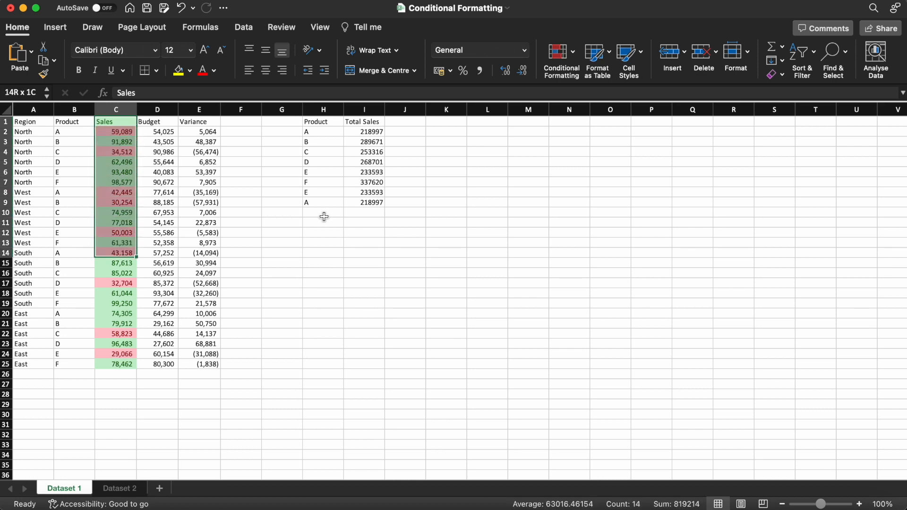
{"action": "key", "text": "shift+Down"}
{"action": "key", "text": "shift+Down"}
{"action": "key", "text": "shift+Down"}
{"action": "key", "text": "shift+Down"}
{"action": "key", "text": "shift+Down"}
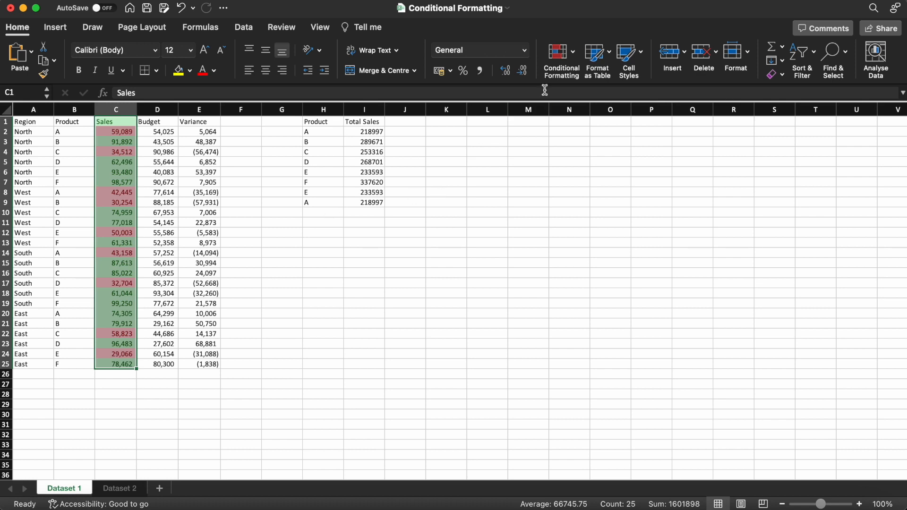
{"action": "left_click", "coordinate": [560, 54]}
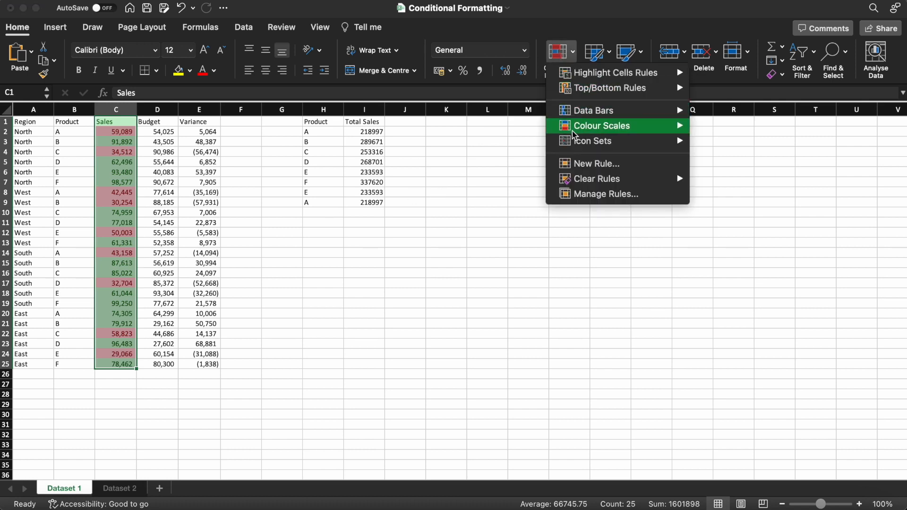
{"action": "mouse_move", "coordinate": [617, 185]}
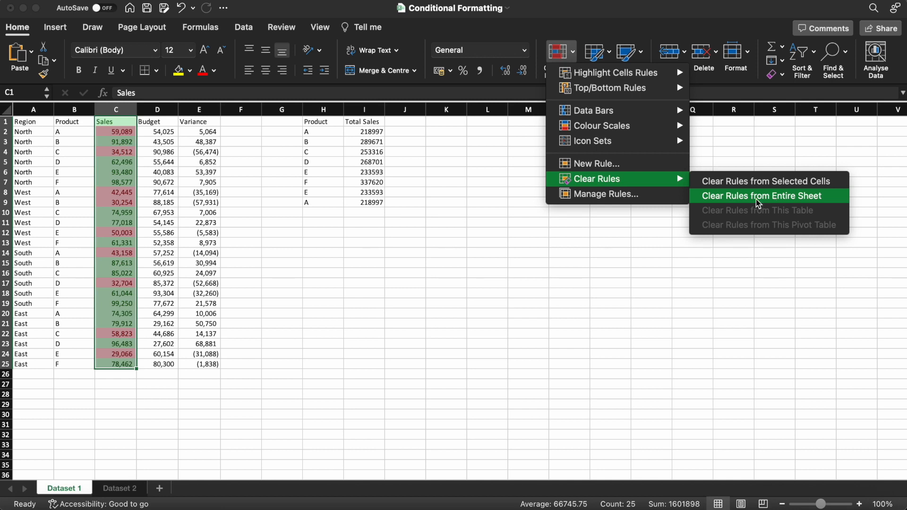
{"action": "left_click", "coordinate": [778, 185]}
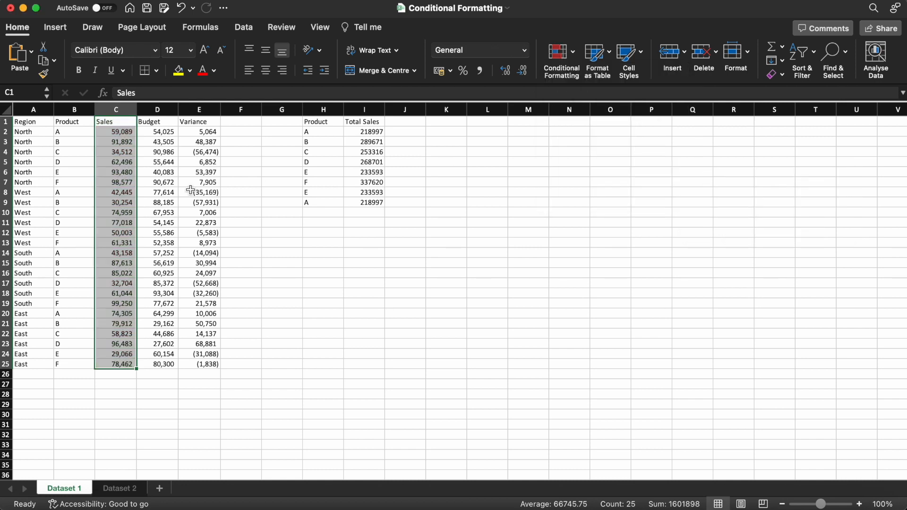
- Highlight Sales cells C2:C25 with values between 30000 and 60000 using Yellow Fill with Dark Yellow Text, and return to cell C2
{"action": "left_click", "coordinate": [121, 132]}
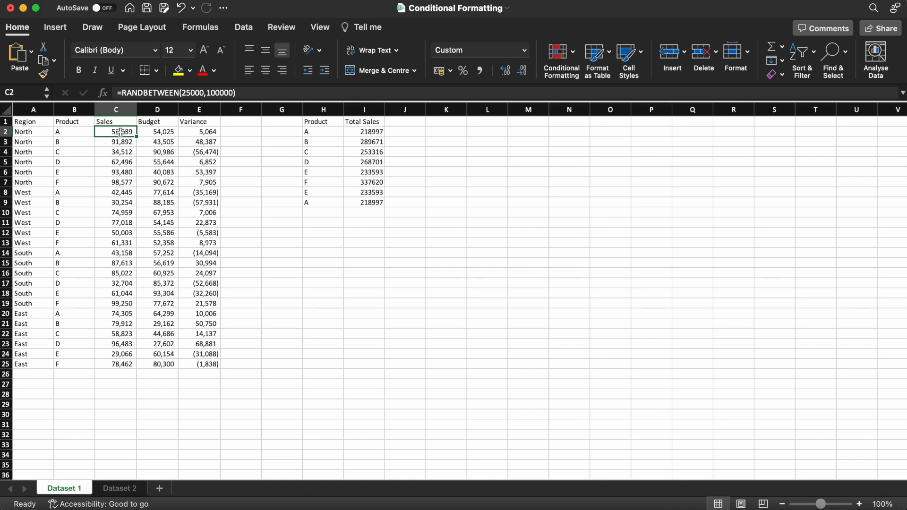
{"action": "key", "text": "super+shift+Down"}
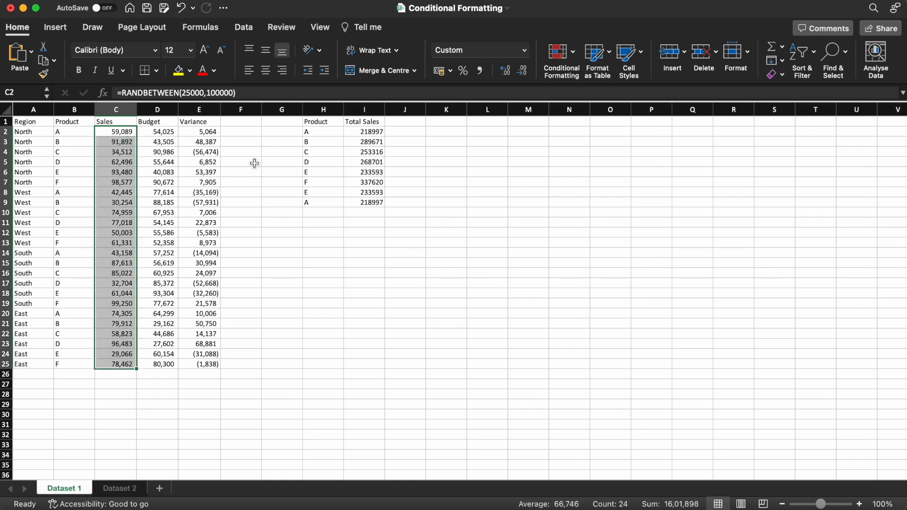
{"action": "left_click", "coordinate": [566, 57]}
{"action": "mouse_move", "coordinate": [601, 77]}
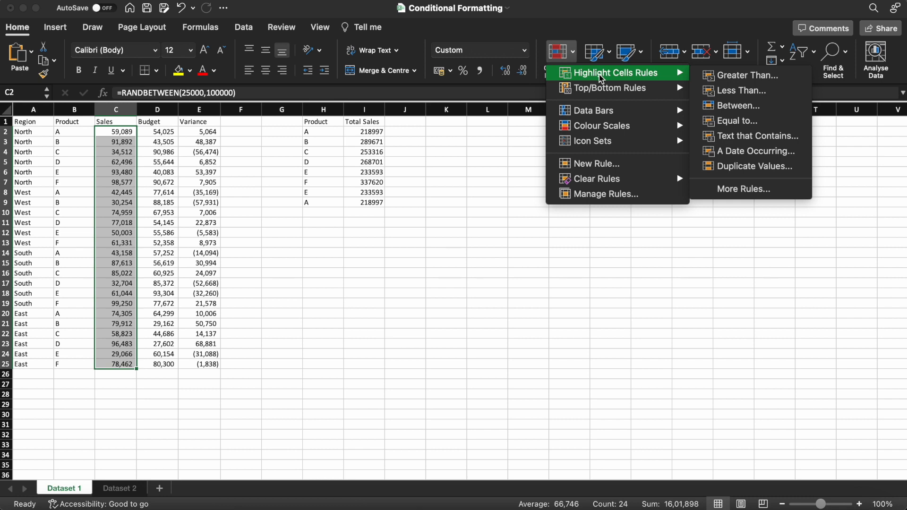
{"action": "left_click", "coordinate": [745, 109]}
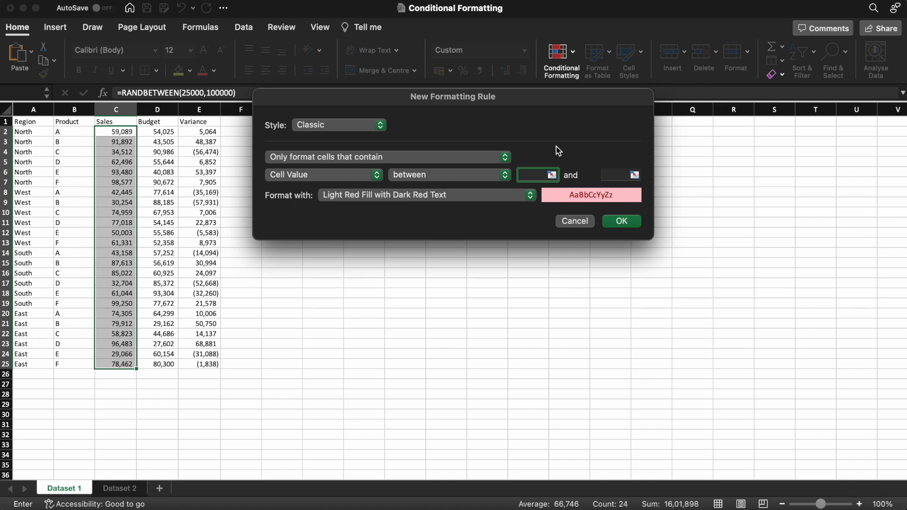
{"action": "type", "text": "30000"}
{"action": "left_click", "coordinate": [613, 178]}
{"action": "type", "text": "60000"}
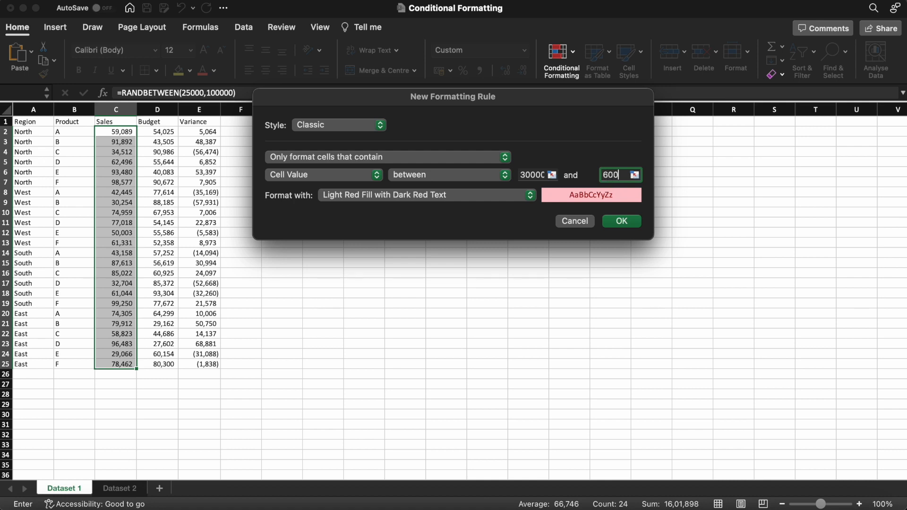
{"action": "left_click", "coordinate": [491, 196]}
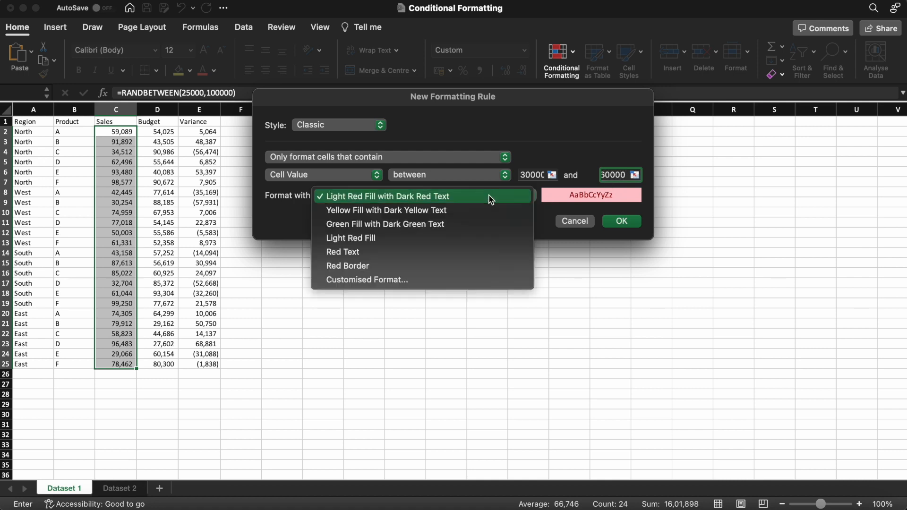
{"action": "left_click", "coordinate": [396, 211]}
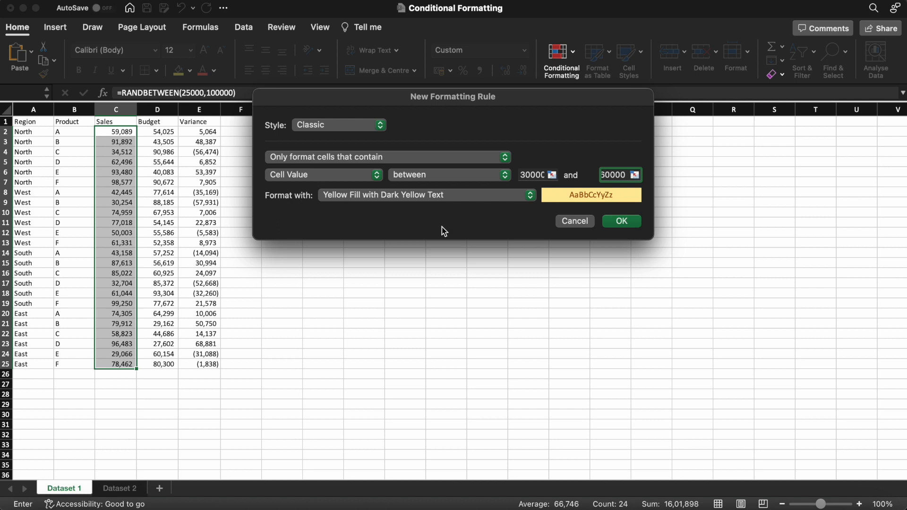
{"action": "left_click", "coordinate": [626, 224]}
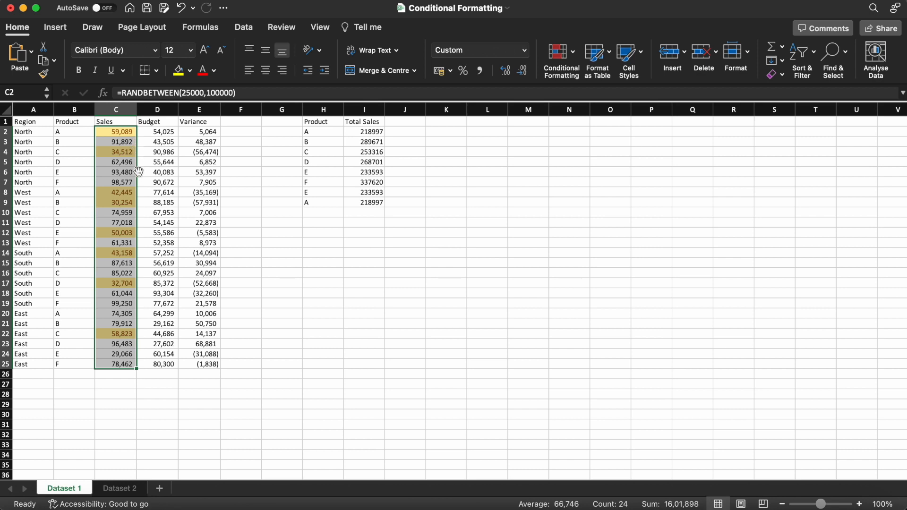
{"action": "left_click", "coordinate": [278, 261]}
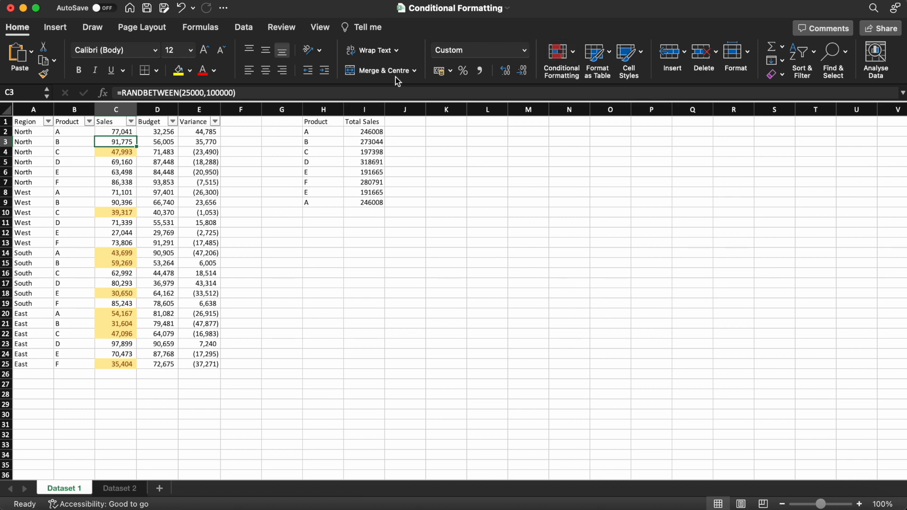
{"action": "left_click", "coordinate": [119, 133]}
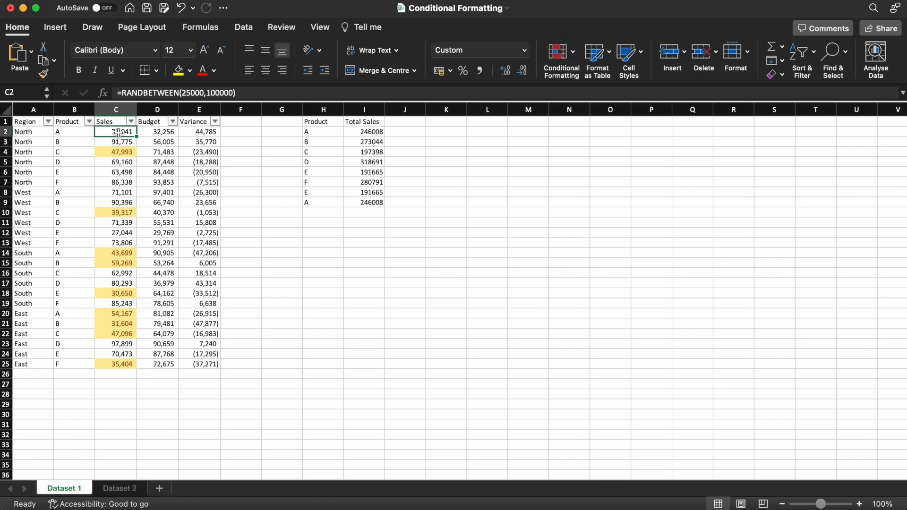
{"action": "left_click", "coordinate": [563, 54]}
{"action": "mouse_move", "coordinate": [603, 81]}
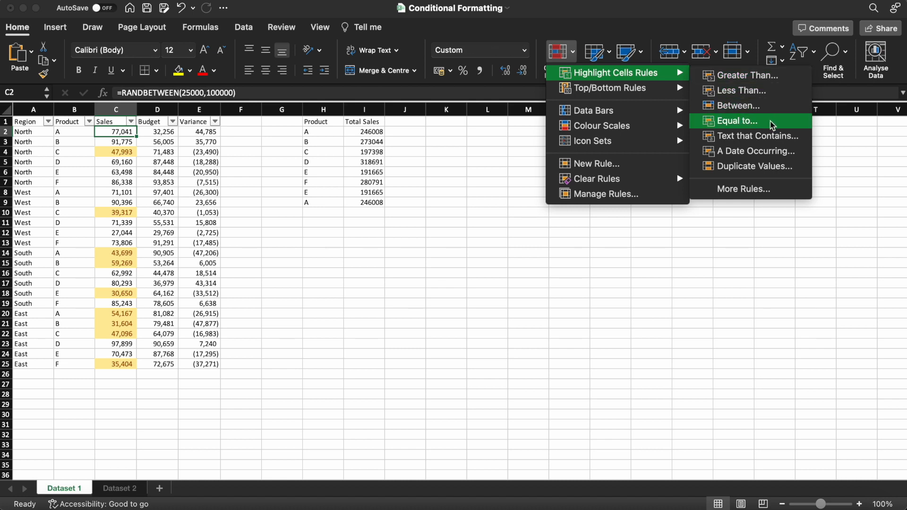
{"action": "key", "text": "Escape"}
{"action": "key", "text": "Escape"}
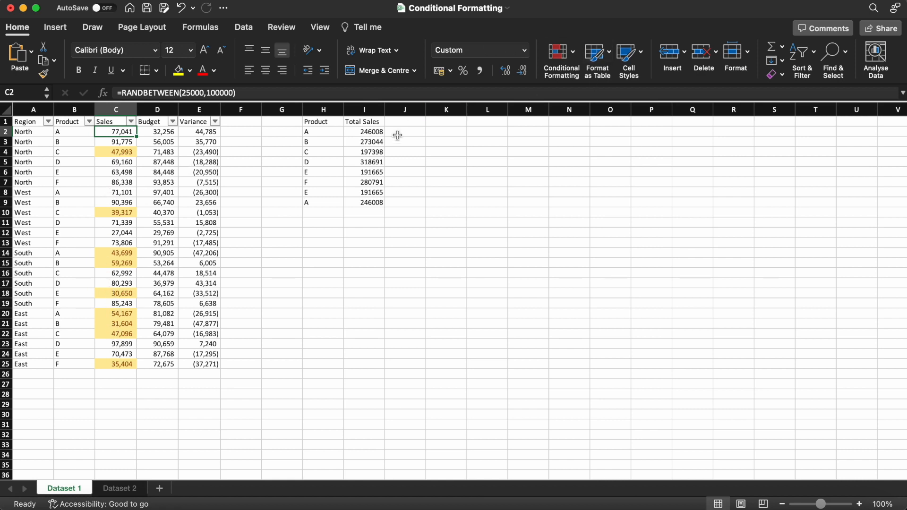
- Highlight Sales cells C2:C25 with a value equal to 69160 using Light Red Fill
{"action": "key", "text": "super+shift+Down"}
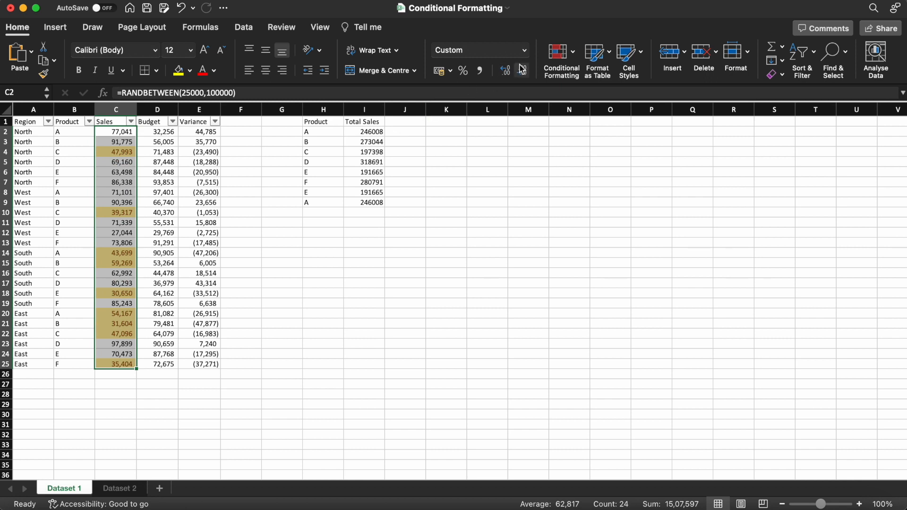
{"action": "left_click", "coordinate": [556, 59]}
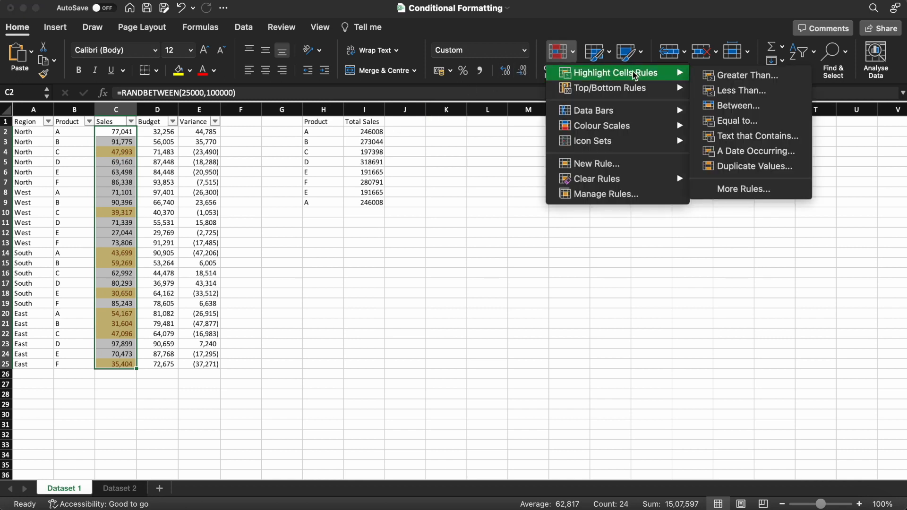
{"action": "left_click", "coordinate": [753, 122]}
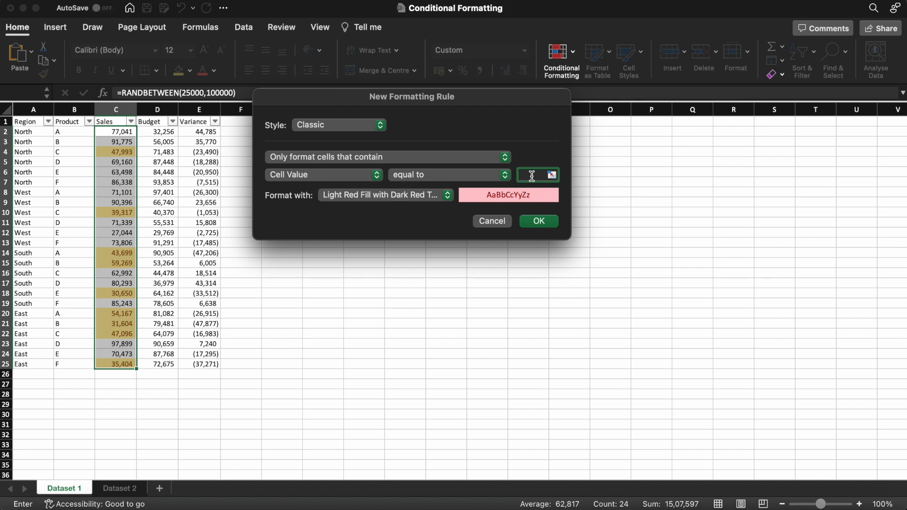
{"action": "type", "text": "69160"}
{"action": "left_click", "coordinate": [384, 199]}
{"action": "left_click", "coordinate": [387, 238]}
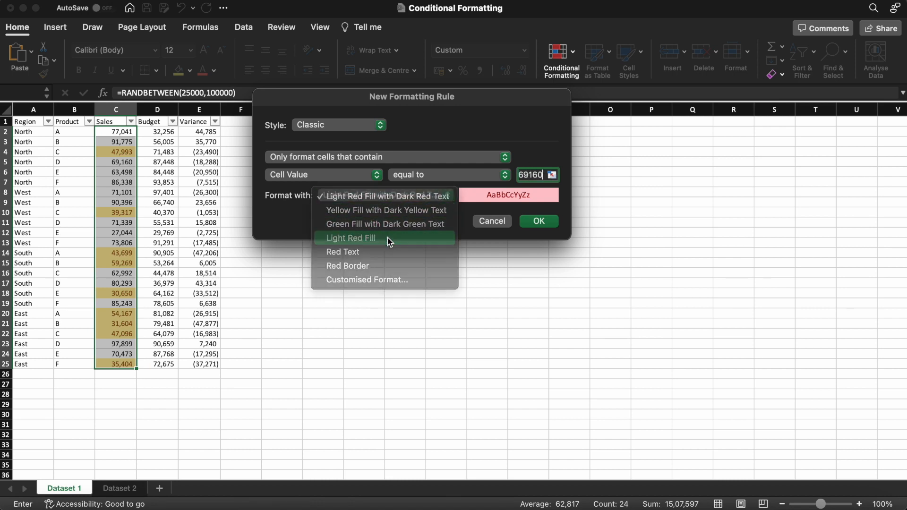
{"action": "left_click", "coordinate": [537, 222]}
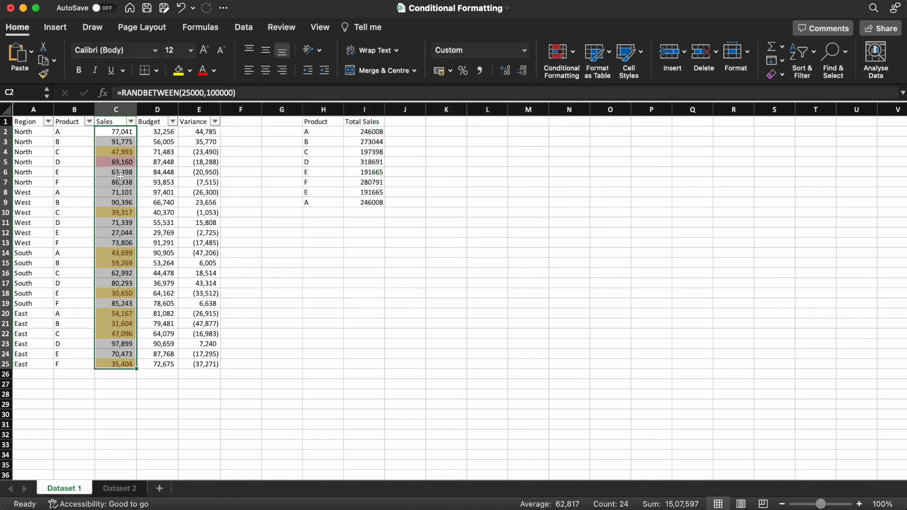
{"action": "left_click", "coordinate": [160, 166]}
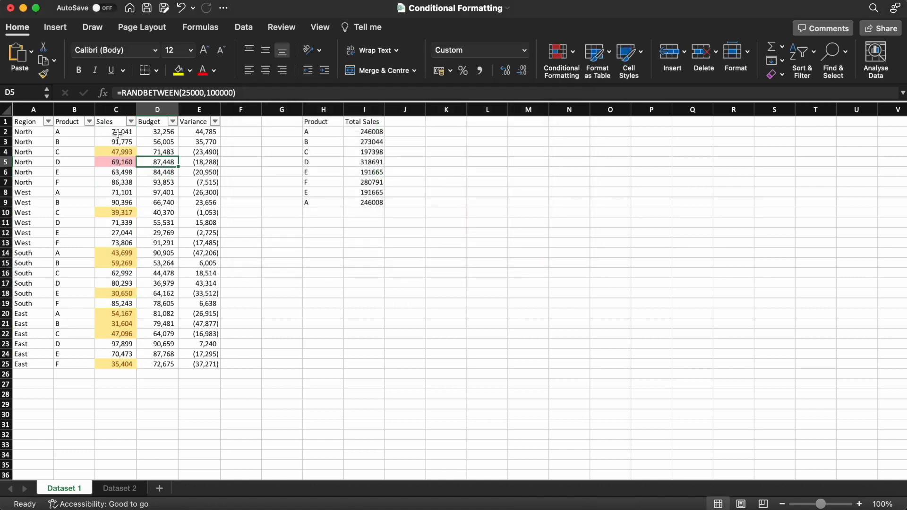
{"action": "left_click", "coordinate": [118, 134]}
{"action": "left_click", "coordinate": [556, 52]}
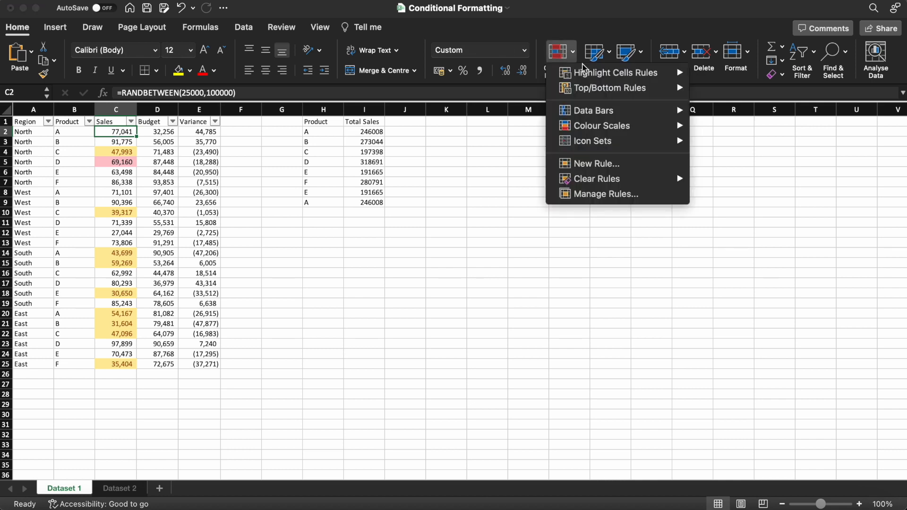
{"action": "mouse_move", "coordinate": [595, 74]}
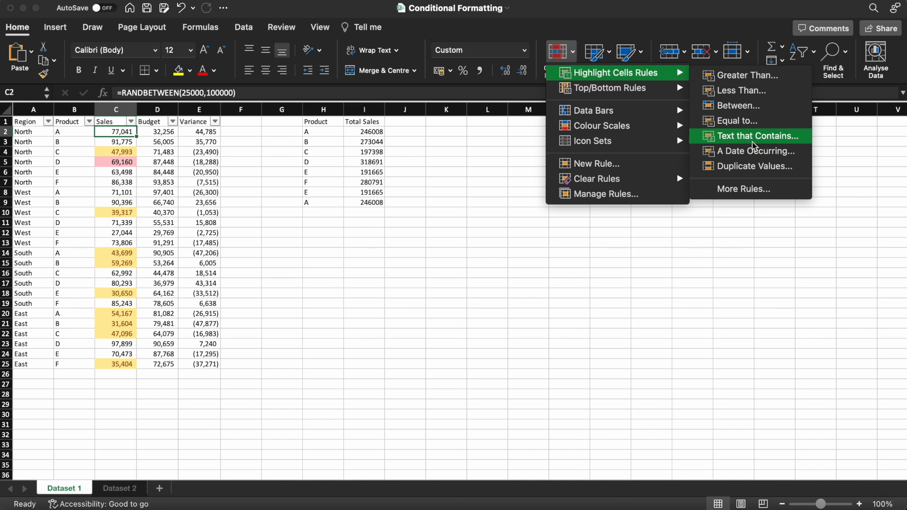
{"action": "left_click", "coordinate": [36, 131]}
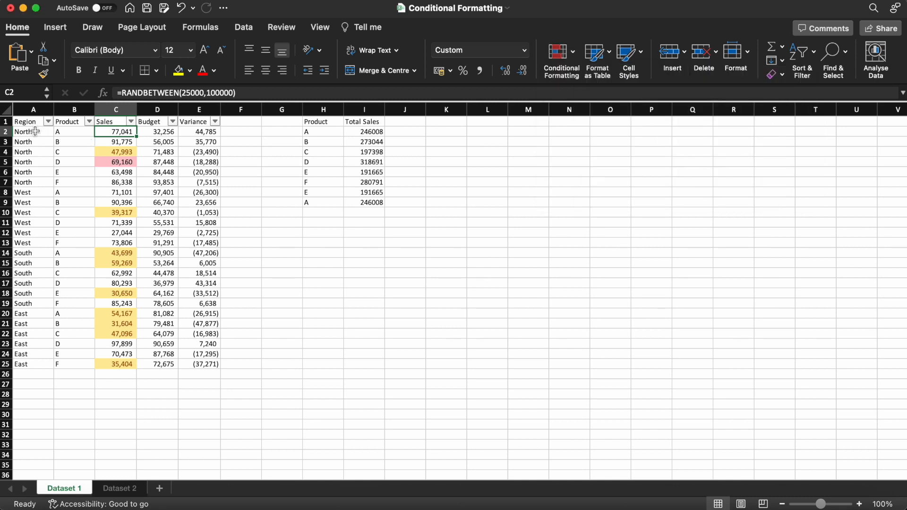
- Highlight Product cells B2:B25 containing the text "A" using Light Red Fill with Dark Red Text, and return to cell B2
{"action": "left_click", "coordinate": [35, 131]}
{"action": "key", "text": "Up"}
{"action": "key", "text": "Right"}
{"action": "key", "text": "Down"}
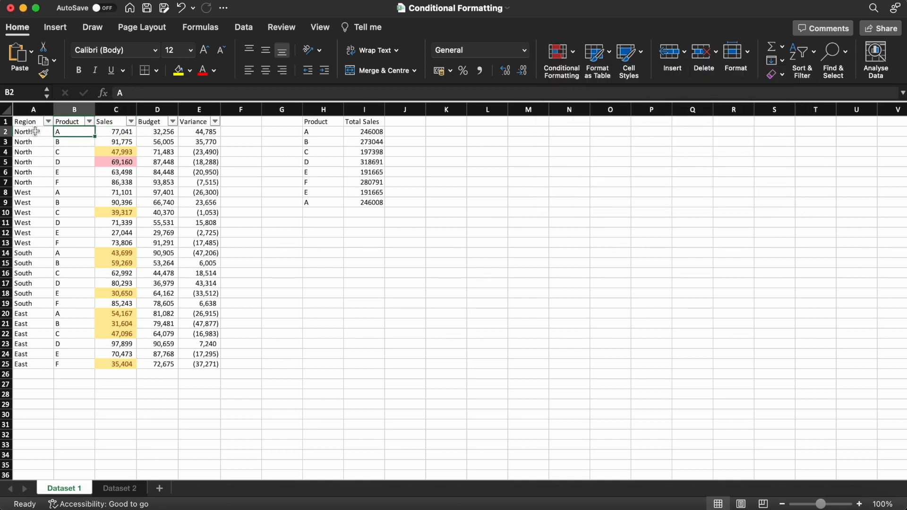
{"action": "key", "text": "super+shift+Down"}
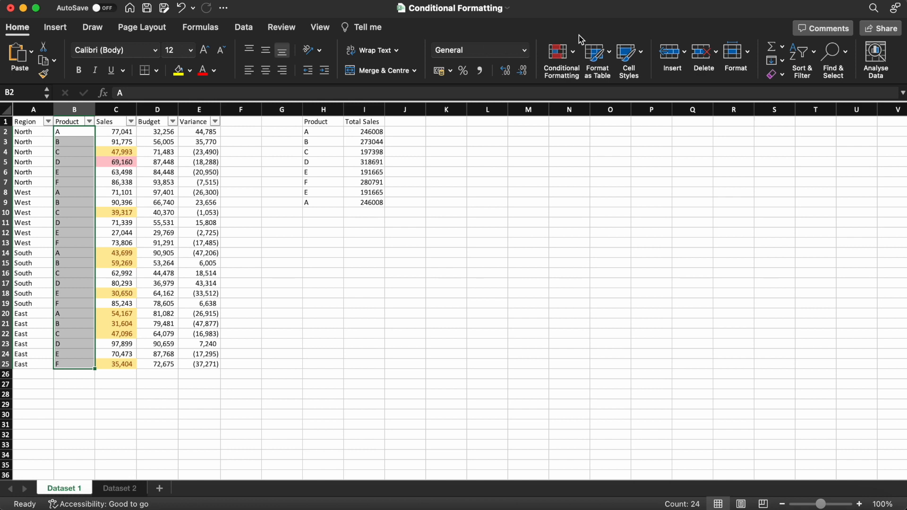
{"action": "left_click", "coordinate": [561, 56]}
{"action": "mouse_move", "coordinate": [647, 77]}
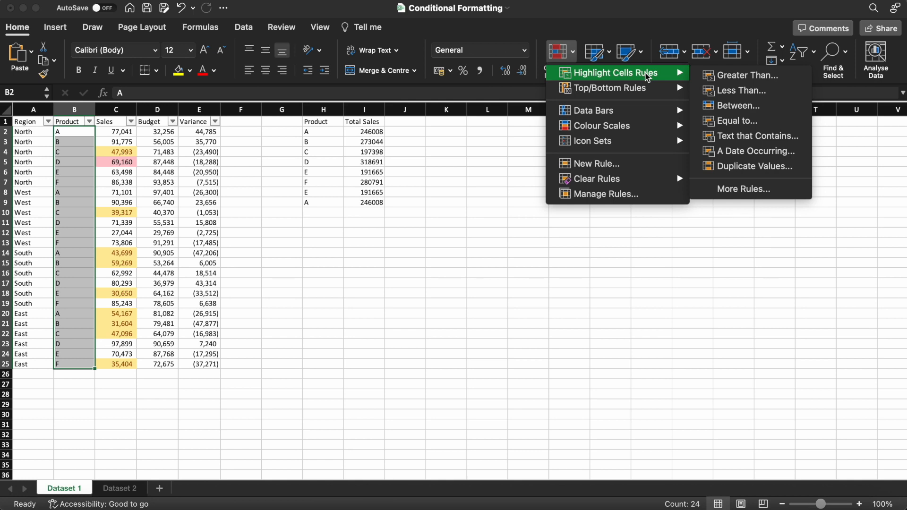
{"action": "left_click", "coordinate": [748, 140]}
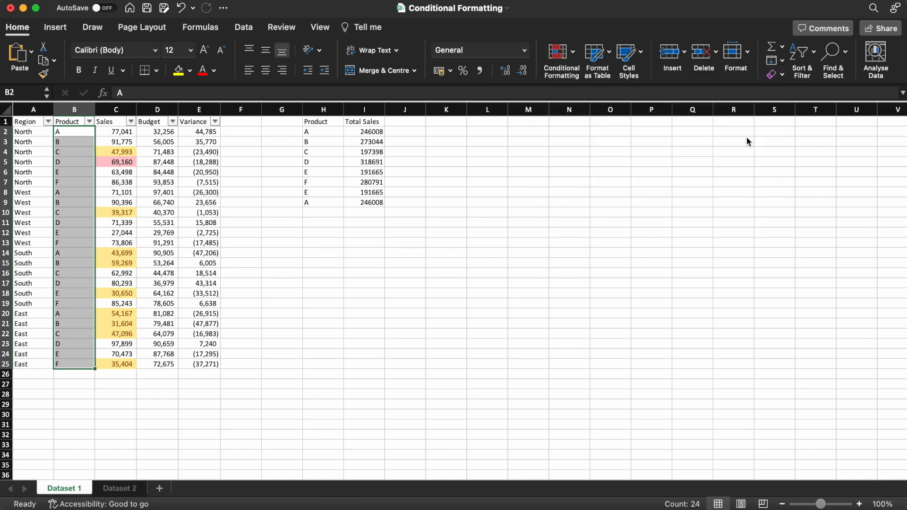
{"action": "type", "text": "A"}
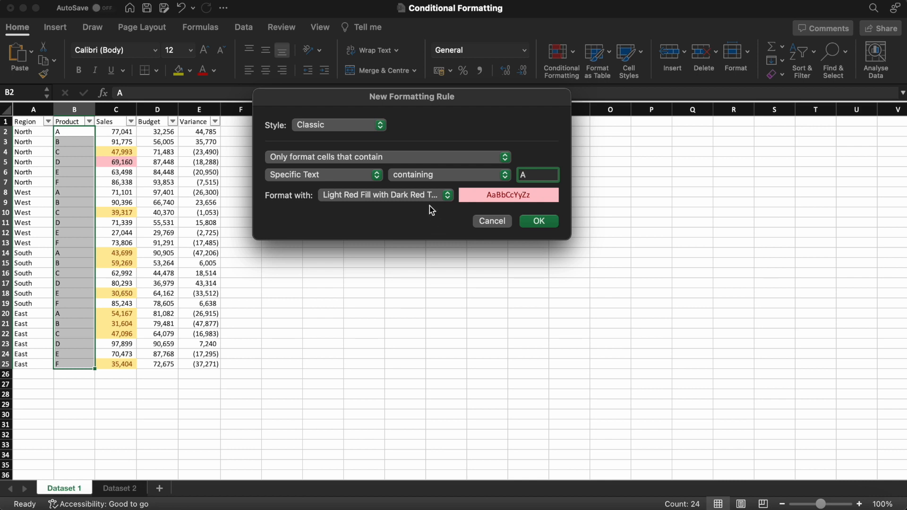
{"action": "left_click", "coordinate": [539, 221]}
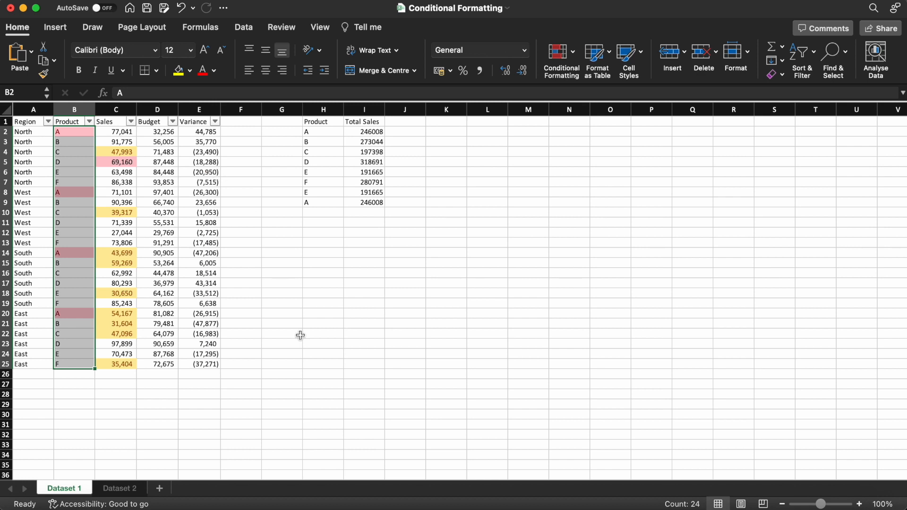
{"action": "key", "text": "shift+ctrl+Up"}
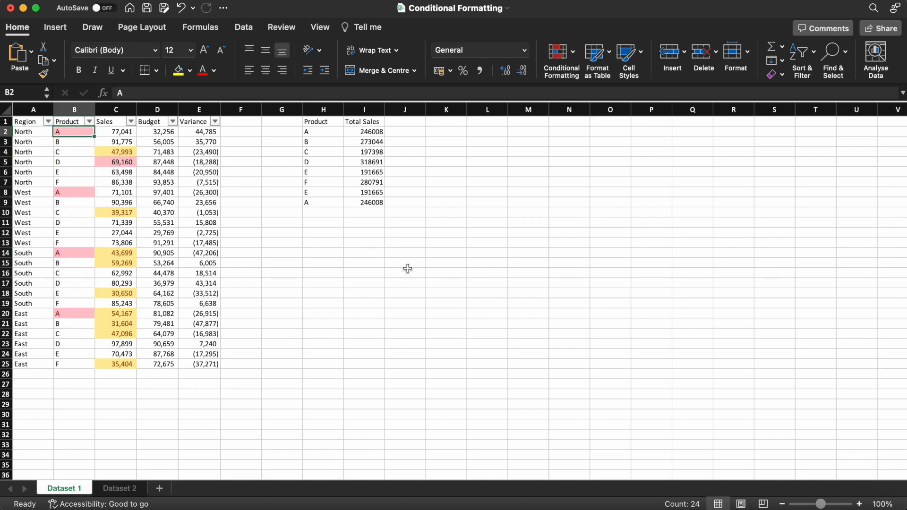
- Clear the conditional formatting rules from Product and Sales cells B2:C25 only, and deselect the range
{"action": "key", "text": "shift+Right"}
{"action": "key", "text": "shift+Down"}
{"action": "key", "text": "shift+Down"}
{"action": "key", "text": "shift+Down"}
{"action": "key", "text": "shift+Down"}
{"action": "key", "text": "shift+Down"}
{"action": "key", "text": "shift+Down"}
{"action": "key", "text": "shift+Down"}
{"action": "key", "text": "shift+Down"}
{"action": "key", "text": "shift+Down"}
{"action": "key", "text": "shift+Down"}
{"action": "key", "text": "shift+Down"}
{"action": "key", "text": "shift+Down"}
{"action": "key", "text": "shift+Down"}
{"action": "key", "text": "shift+Down"}
{"action": "key", "text": "shift+Down"}
{"action": "key", "text": "shift+Down"}
{"action": "key", "text": "shift+Down"}
{"action": "key", "text": "shift+Down"}
{"action": "key", "text": "shift+Down"}
{"action": "key", "text": "shift+Down"}
{"action": "key", "text": "shift+Down"}
{"action": "key", "text": "shift+Down"}
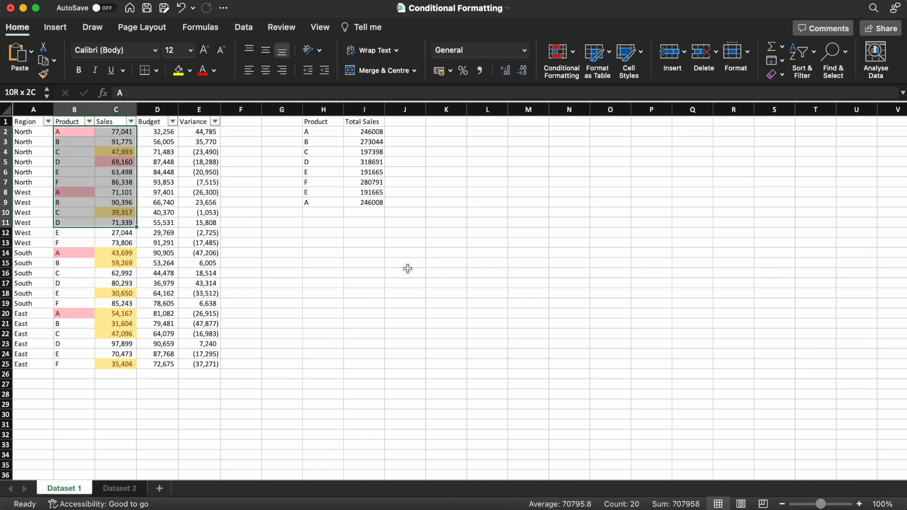
{"action": "key", "text": "shift+Down"}
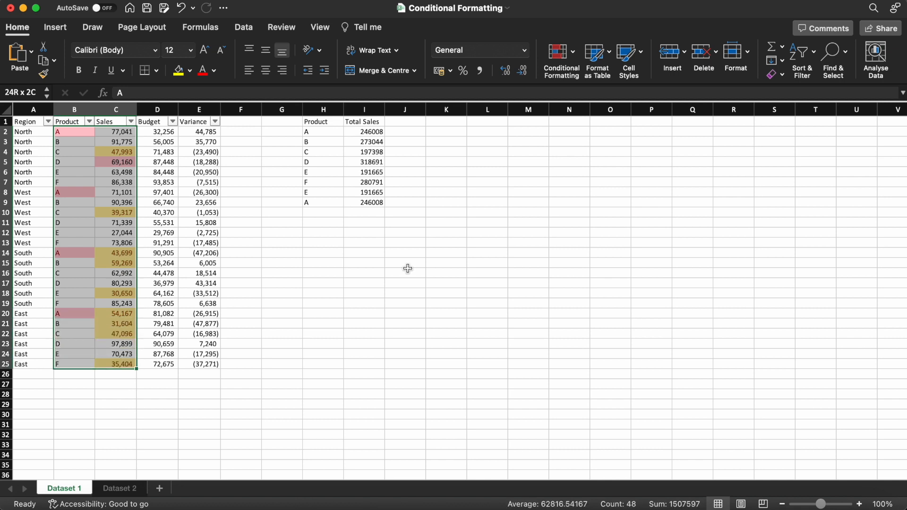
{"action": "left_click", "coordinate": [559, 59]}
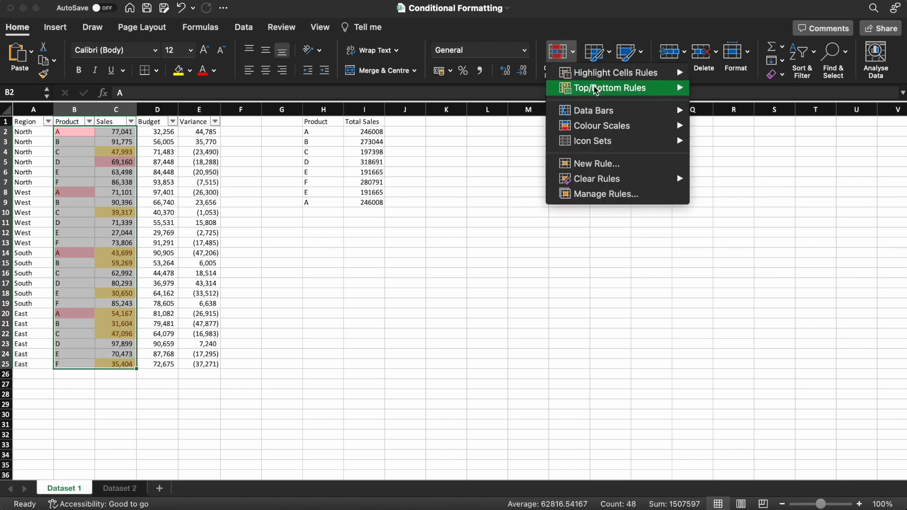
{"action": "mouse_move", "coordinate": [635, 183]}
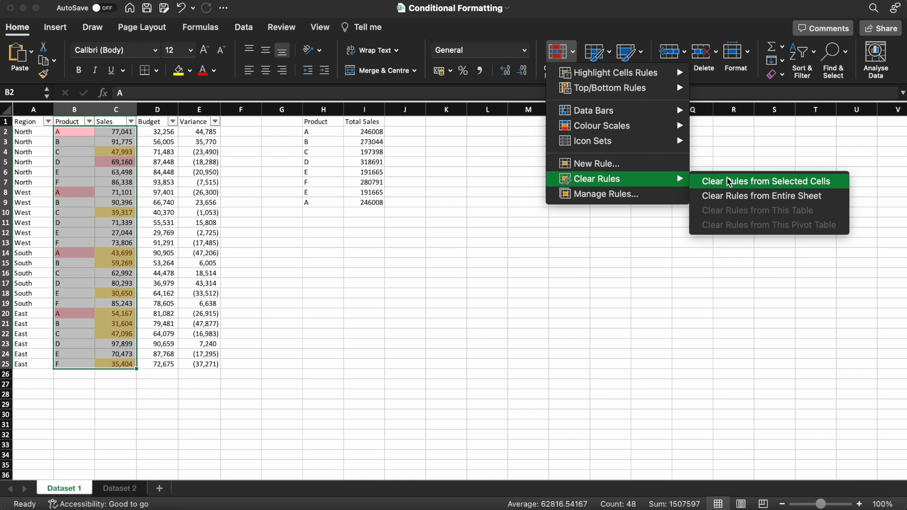
{"action": "left_click", "coordinate": [755, 182]}
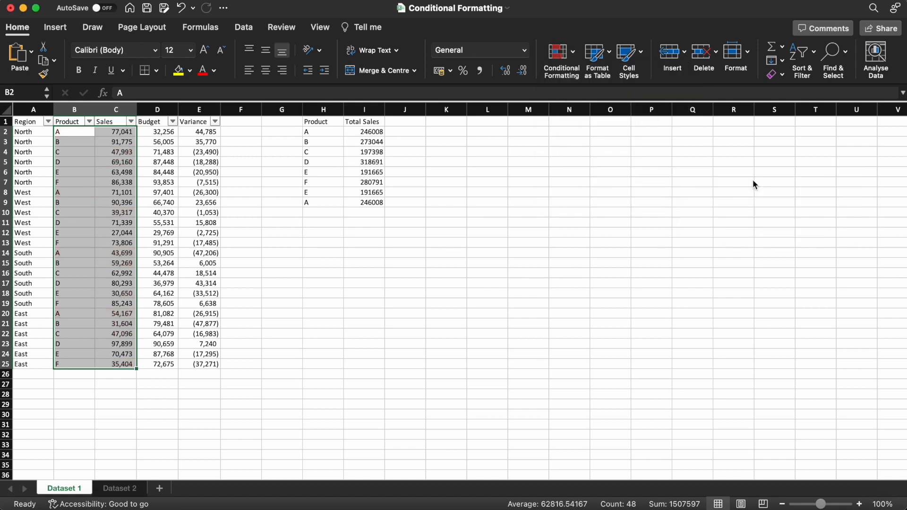
{"action": "left_click", "coordinate": [322, 241]}
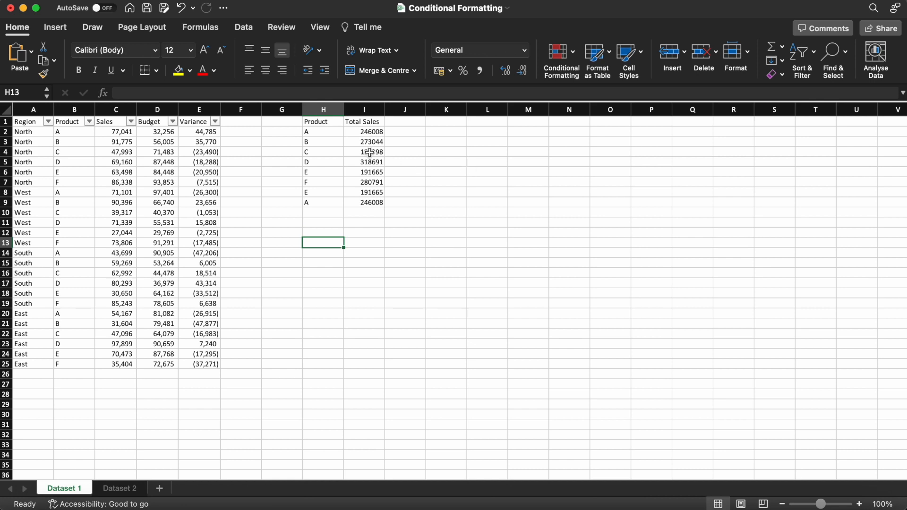
- Highlight duplicate values in the summary table's Product cells H2:H9 using Light Red Fill with Dark Red Text, and deselect the range
{"action": "left_click", "coordinate": [319, 125]}
{"action": "key", "text": "Down"}
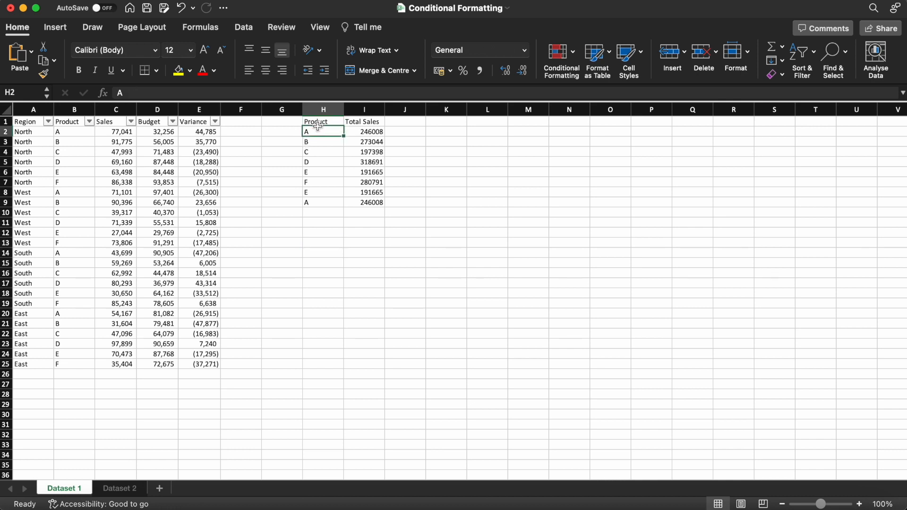
{"action": "key", "text": "shift+Down"}
{"action": "key", "text": "shift+Down"}
{"action": "key", "text": "shift+Down"}
{"action": "key", "text": "shift+Down"}
{"action": "key", "text": "shift+Down"}
{"action": "key", "text": "shift+Down"}
{"action": "key", "text": "shift+Down"}
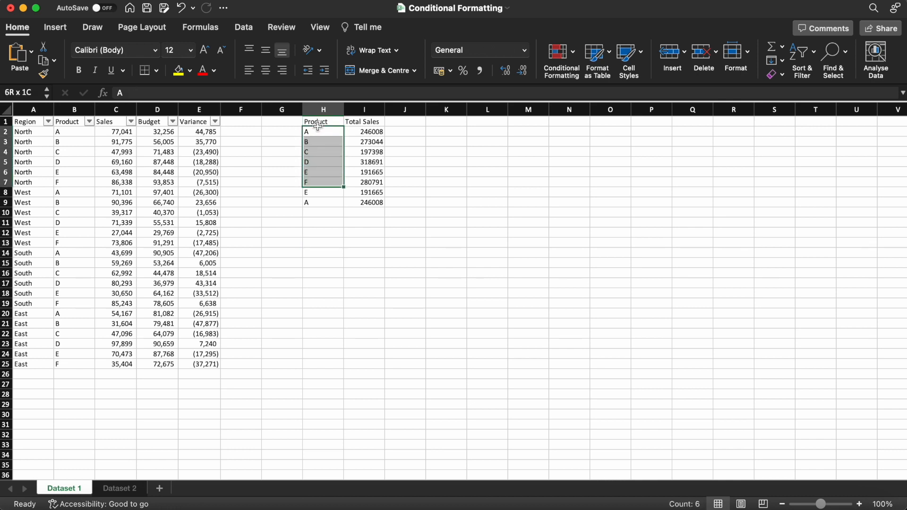
{"action": "left_click", "coordinate": [566, 52]}
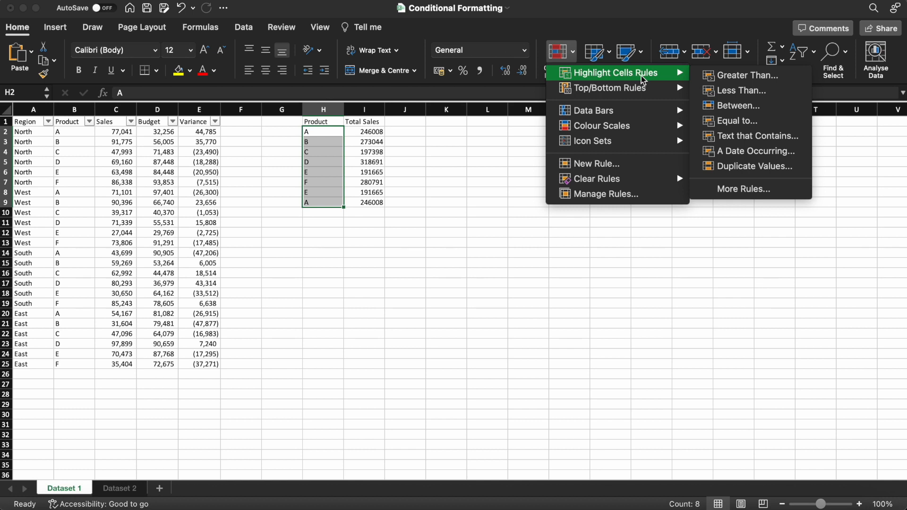
{"action": "left_click", "coordinate": [767, 168]}
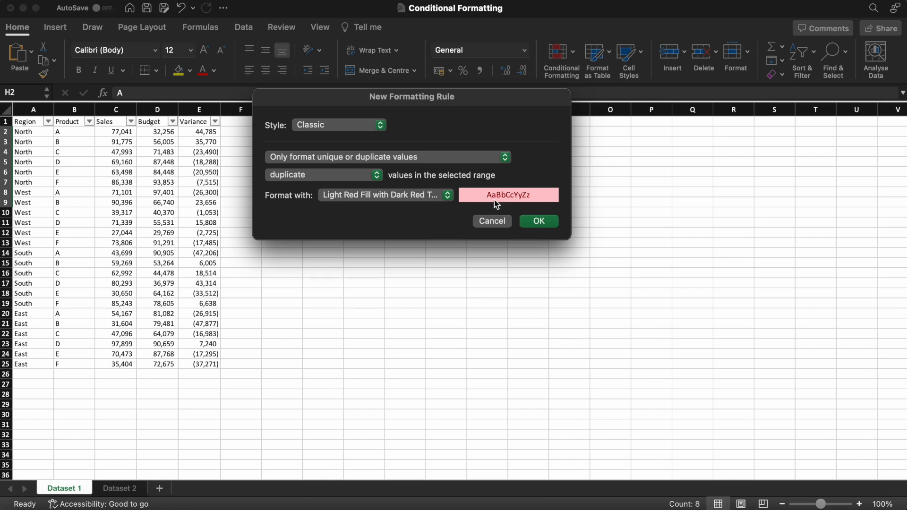
{"action": "left_click", "coordinate": [538, 221]}
{"action": "left_click", "coordinate": [317, 241]}
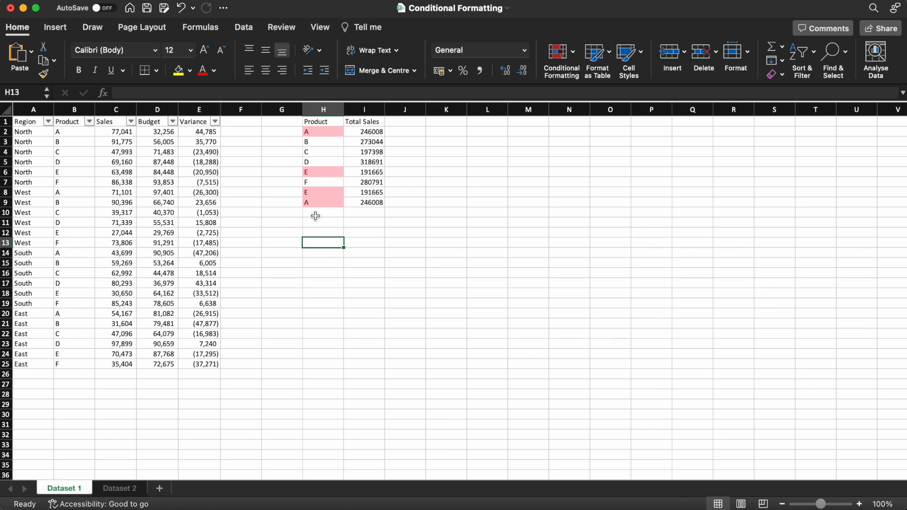
- Delete the contents of the repeated E and A entries in summary table cells H8:I9
{"action": "left_click", "coordinate": [317, 191]}
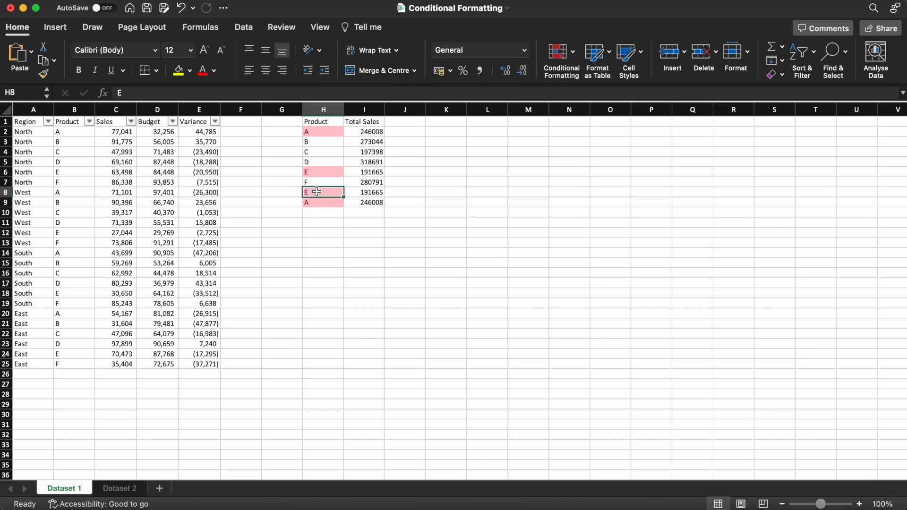
{"action": "left_click_drag", "start_coordinate": [317, 191], "coordinate": [366, 202]}
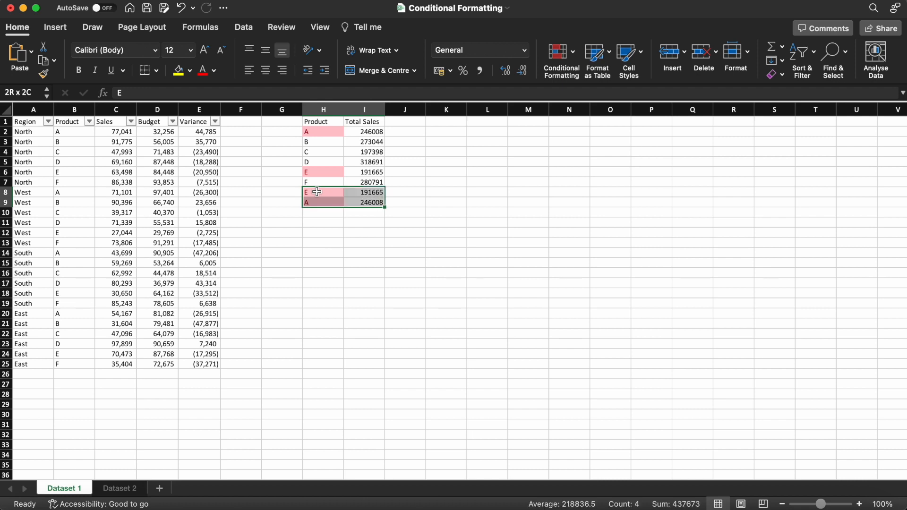
{"action": "key", "text": "Delete"}
{"action": "key", "text": "Up"}
{"action": "key", "text": "Up"}
{"action": "key", "text": "Up"}
{"action": "key", "text": "Up"}
{"action": "key", "text": "Up"}
{"action": "key", "text": "Up"}
{"action": "key", "text": "Up"}
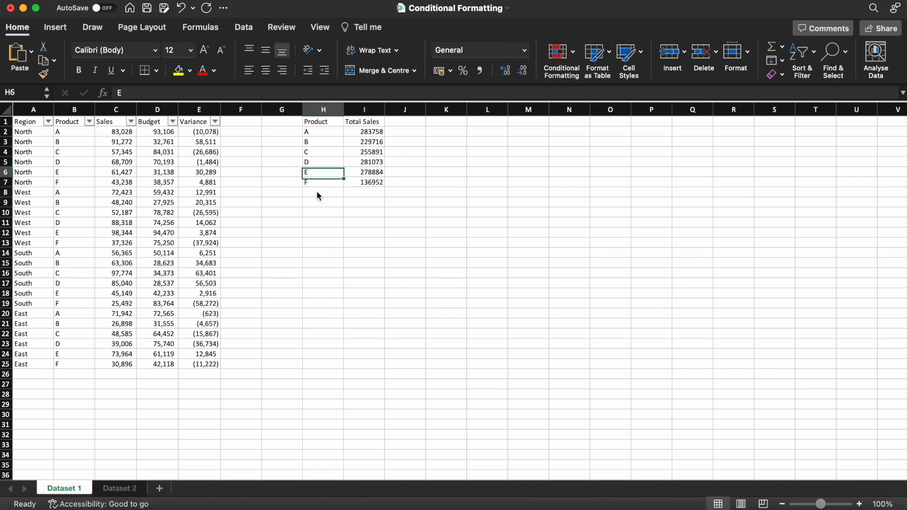
{"action": "key", "text": "Down"}
{"action": "key", "text": "shift+Down"}
{"action": "key", "text": "shift+Down"}
{"action": "key", "text": "shift+Down"}
{"action": "key", "text": "shift+Down"}
{"action": "key", "text": "shift+Down"}
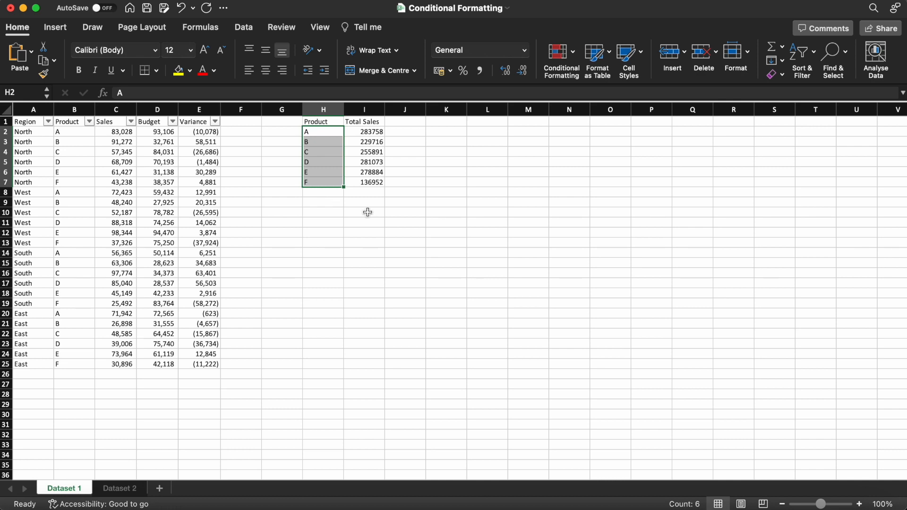
{"action": "key", "text": "Left"}
{"action": "key", "text": "Left"}
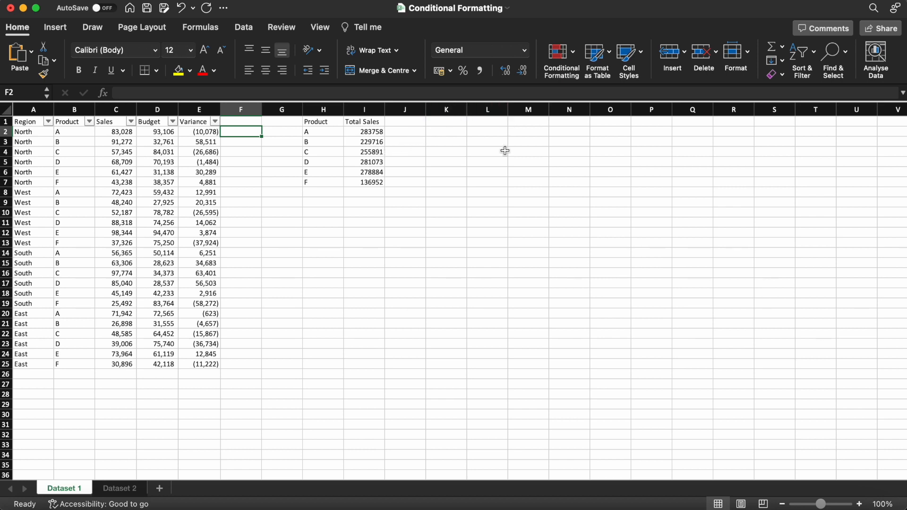
{"action": "left_click", "coordinate": [561, 53]}
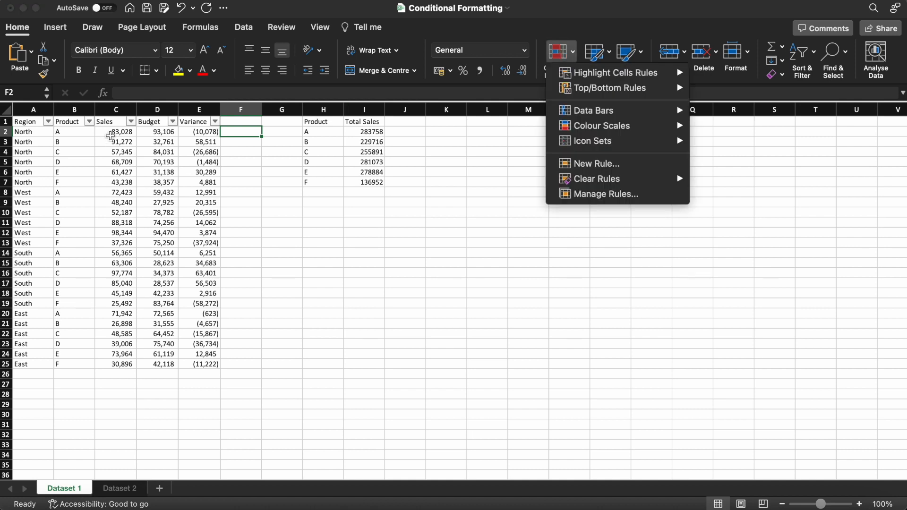
{"action": "left_click", "coordinate": [124, 134]}
- Highlight the top 10 items in Sales cells C2:C25 using Green Fill with Dark Green Text
{"action": "left_click", "coordinate": [130, 132]}
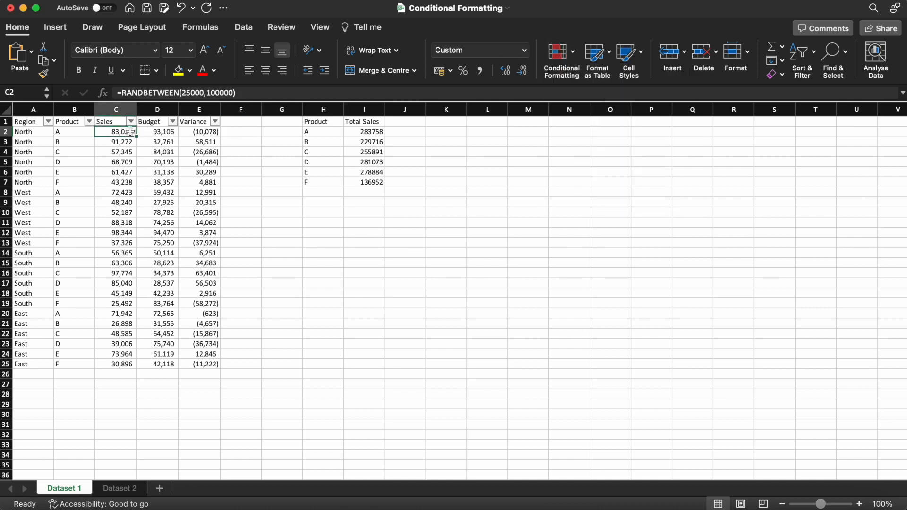
{"action": "key", "text": "shift+Down"}
{"action": "key", "text": "shift+Down"}
{"action": "key", "text": "shift+Down"}
{"action": "key", "text": "shift+Down"}
{"action": "key", "text": "shift+Down"}
{"action": "key", "text": "shift+Down"}
{"action": "key", "text": "shift+Down"}
{"action": "key", "text": "shift+Down"}
{"action": "key", "text": "shift+Down"}
{"action": "key", "text": "shift+Down"}
{"action": "key", "text": "shift+Down"}
{"action": "key", "text": "shift+Down"}
{"action": "key", "text": "shift+Down"}
{"action": "key", "text": "shift+Down"}
{"action": "key", "text": "shift+Down"}
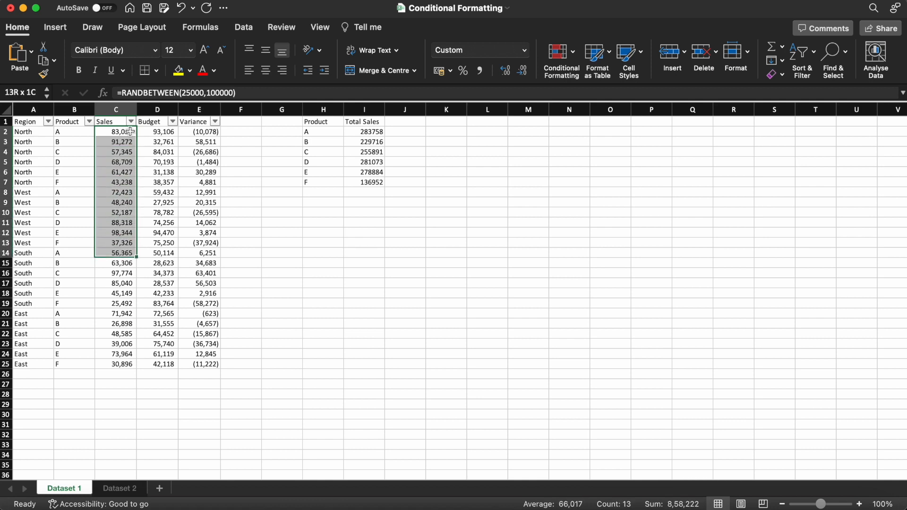
{"action": "key", "text": "shift+Down"}
{"action": "key", "text": "shift+Down"}
{"action": "key", "text": "shift+Down"}
{"action": "key", "text": "shift+Down"}
{"action": "key", "text": "shift+Down"}
{"action": "key", "text": "shift+Down"}
{"action": "key", "text": "shift+Down"}
{"action": "key", "text": "shift+Down"}
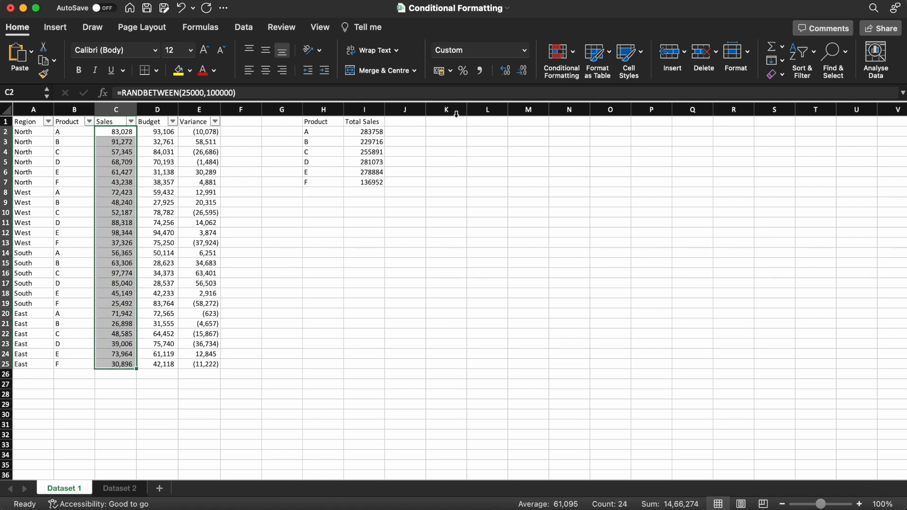
{"action": "left_click", "coordinate": [566, 59]}
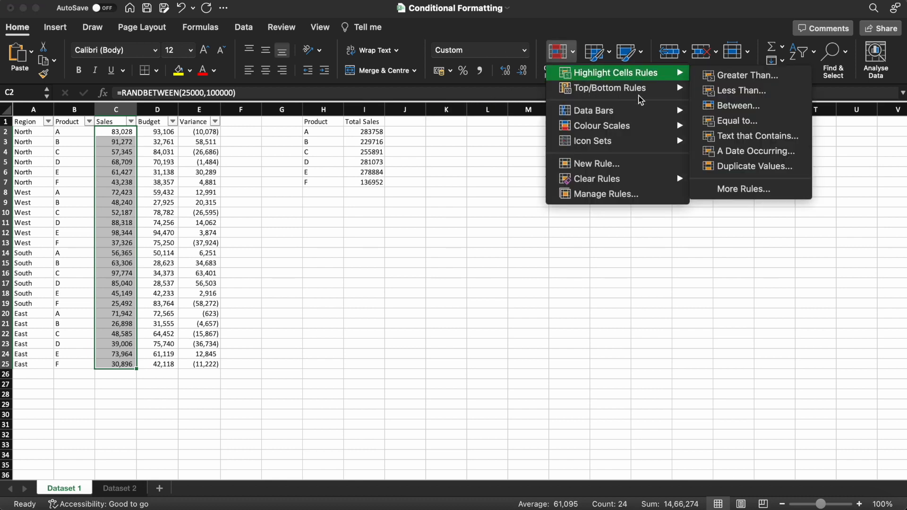
{"action": "mouse_move", "coordinate": [644, 92]}
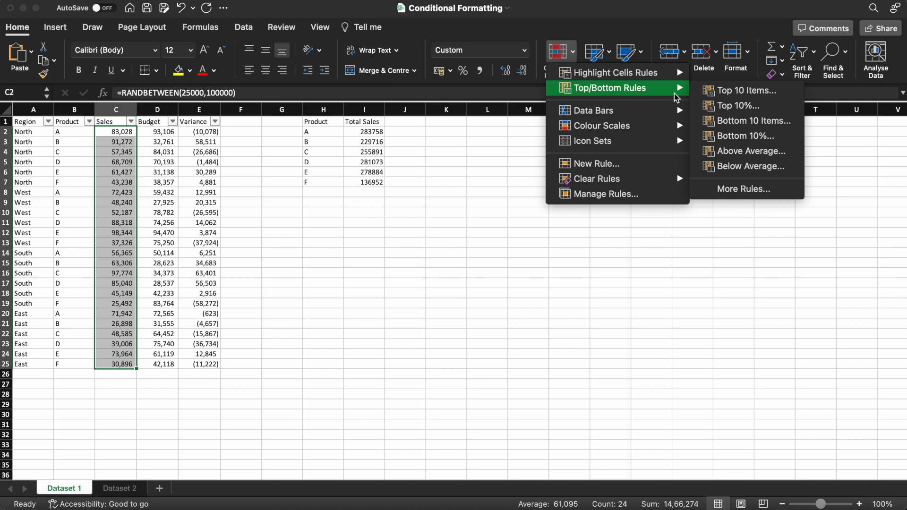
{"action": "left_click", "coordinate": [754, 96]}
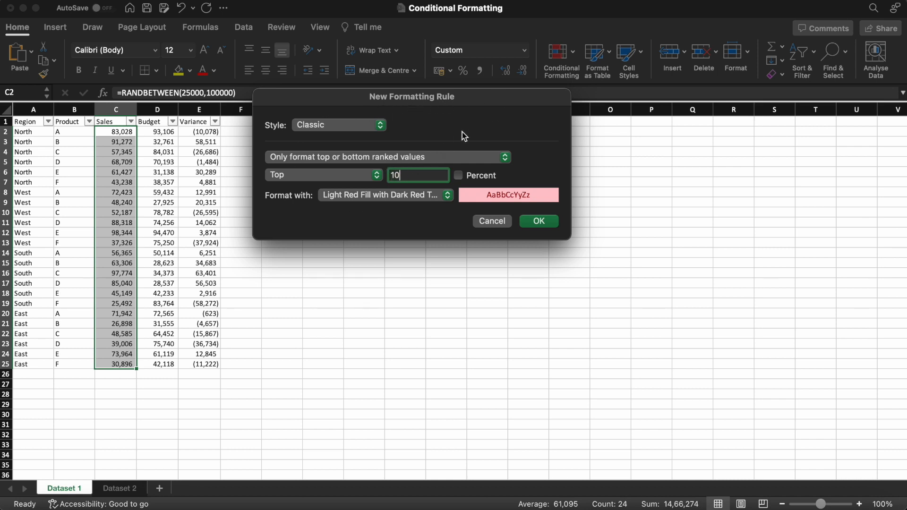
{"action": "key", "text": "BackSpace"}
{"action": "key", "text": "BackSpace"}
{"action": "type", "text": "20"}
{"action": "key", "text": "BackSpace"}
{"action": "key", "text": "BackSpace"}
{"action": "type", "text": "10"}
{"action": "left_click", "coordinate": [378, 196]}
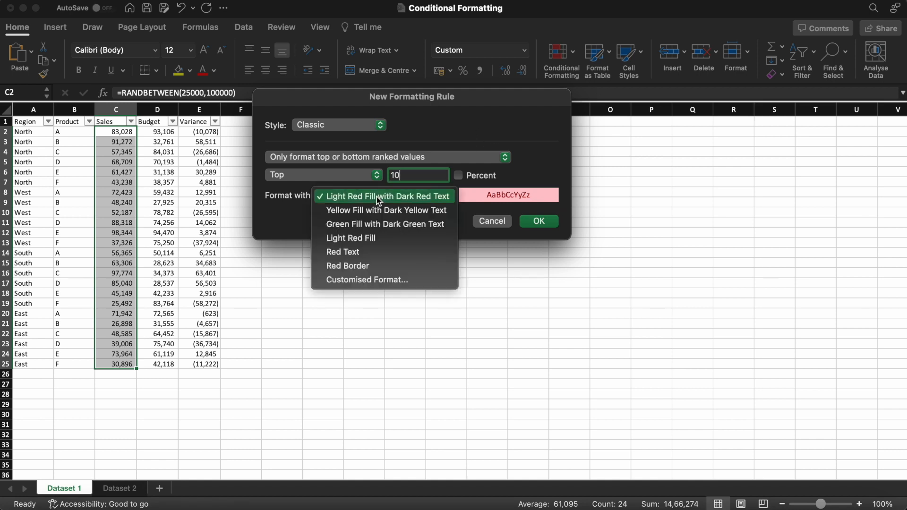
{"action": "left_click", "coordinate": [355, 225]}
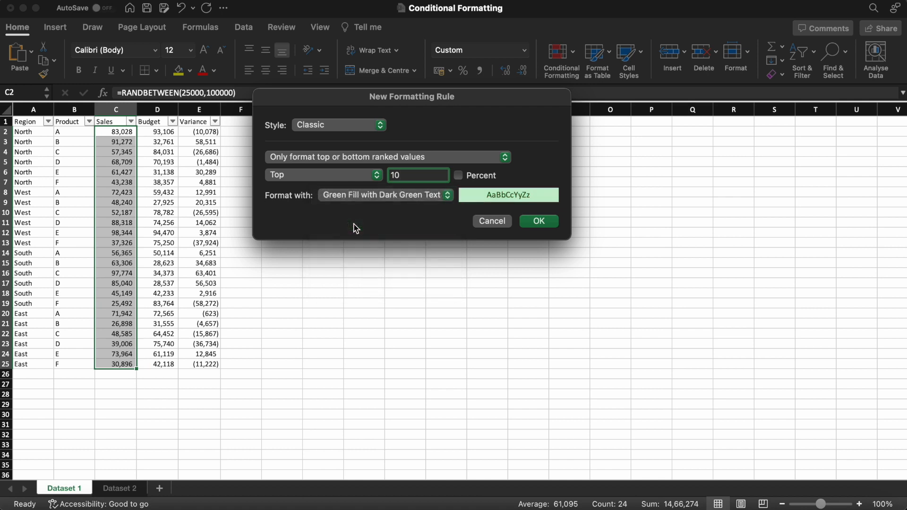
{"action": "left_click", "coordinate": [539, 221]}
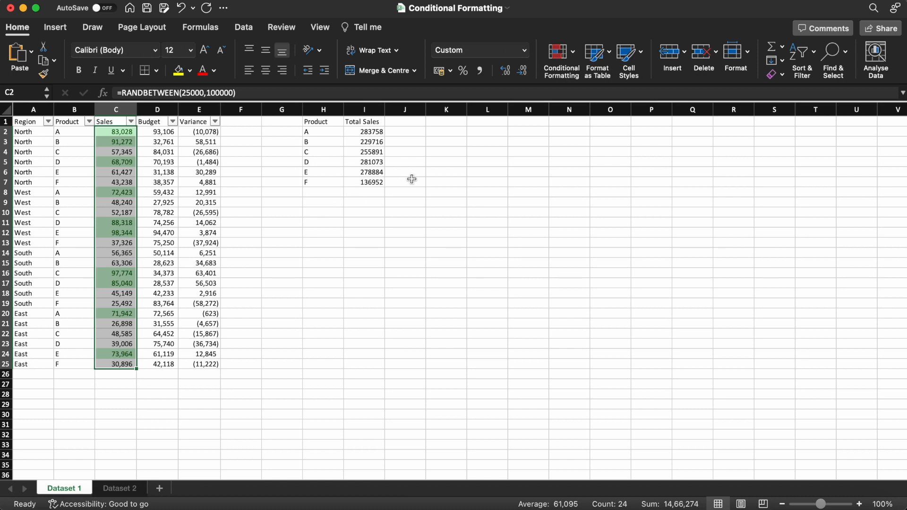
- Highlight the bottom 10 items in Sales cells C2:C25 using Light Red Fill with Dark Red Text
{"action": "left_click", "coordinate": [559, 54]}
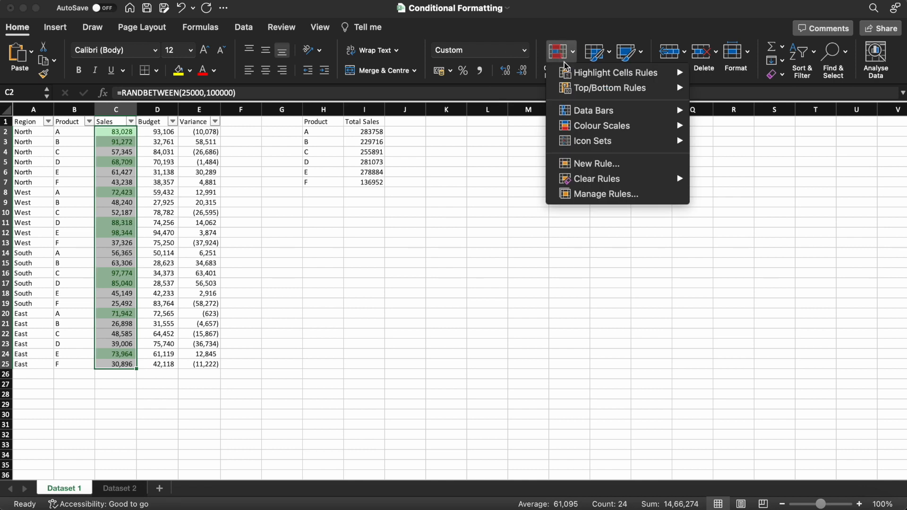
{"action": "mouse_move", "coordinate": [606, 92]}
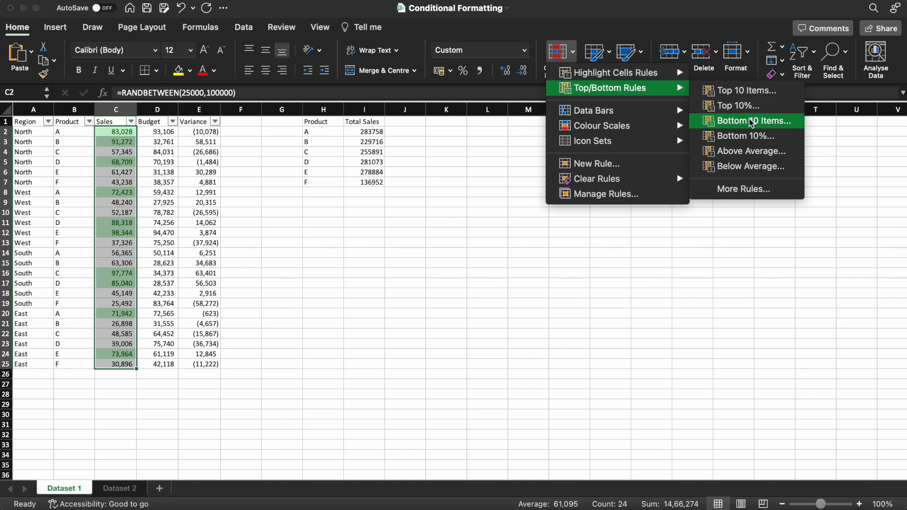
{"action": "left_click", "coordinate": [752, 121]}
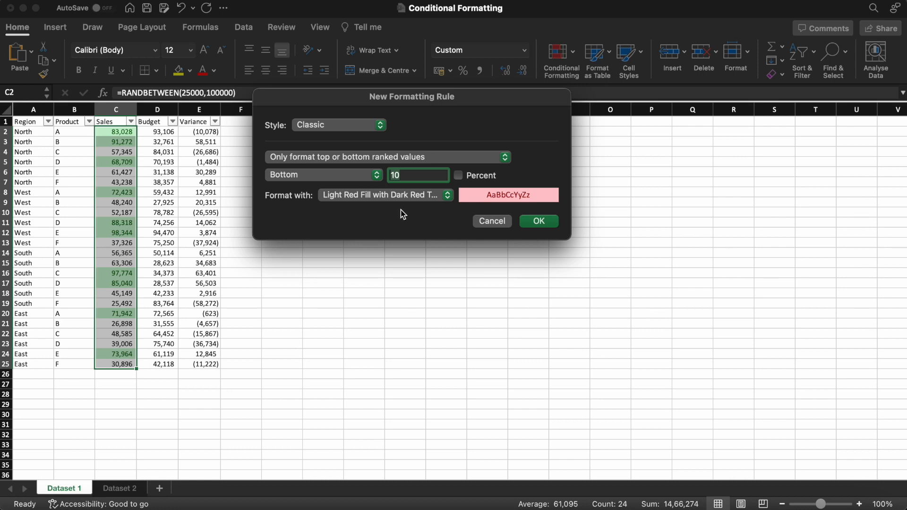
{"action": "left_click", "coordinate": [538, 221]}
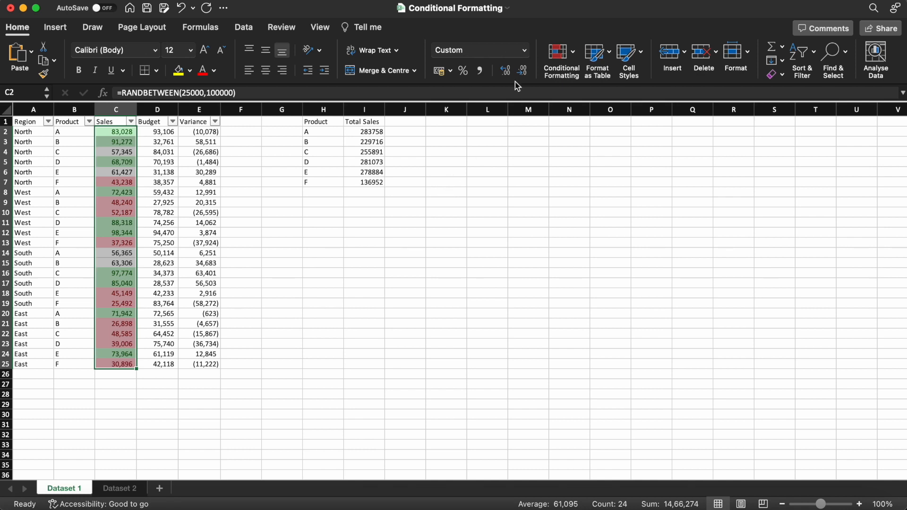
- Edit the existing bottom-ranked rule on Sales cells C2:C25 so it formats the bottom 5 values, and apply the change
{"action": "left_click", "coordinate": [564, 54]}
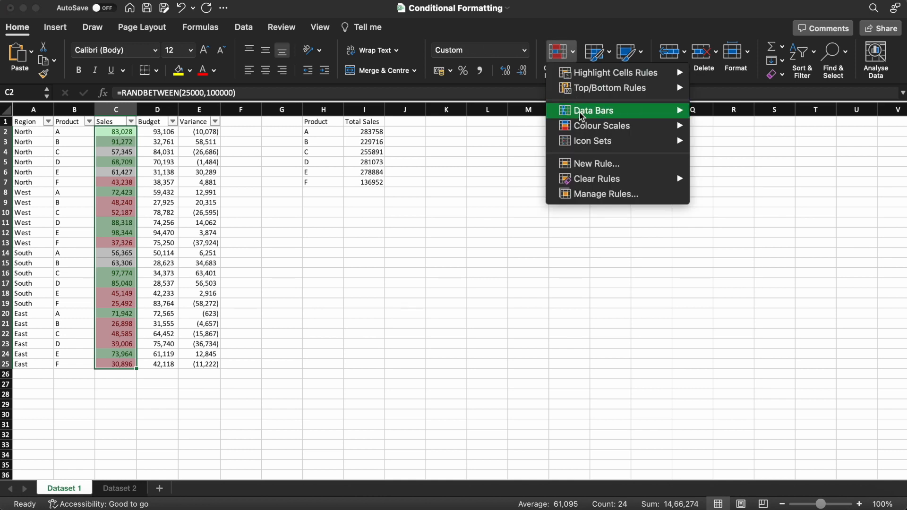
{"action": "left_click", "coordinate": [613, 195]}
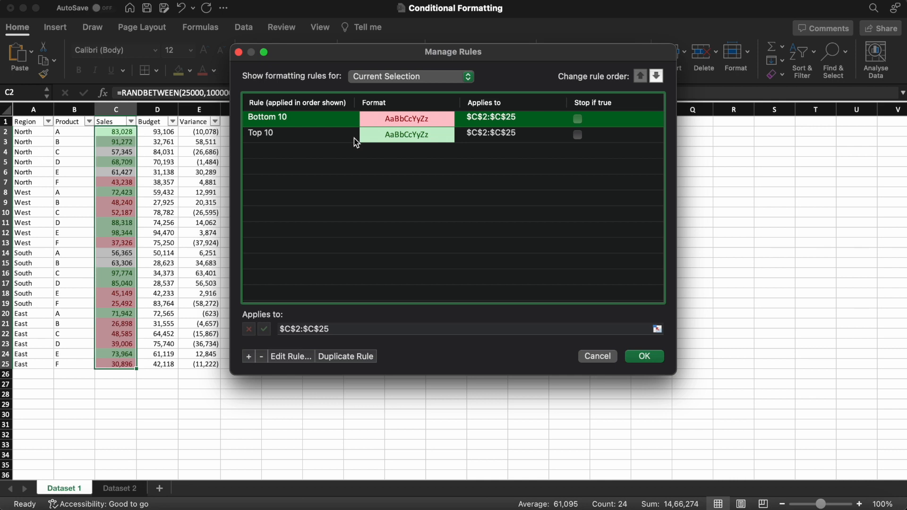
{"action": "left_click", "coordinate": [291, 356]}
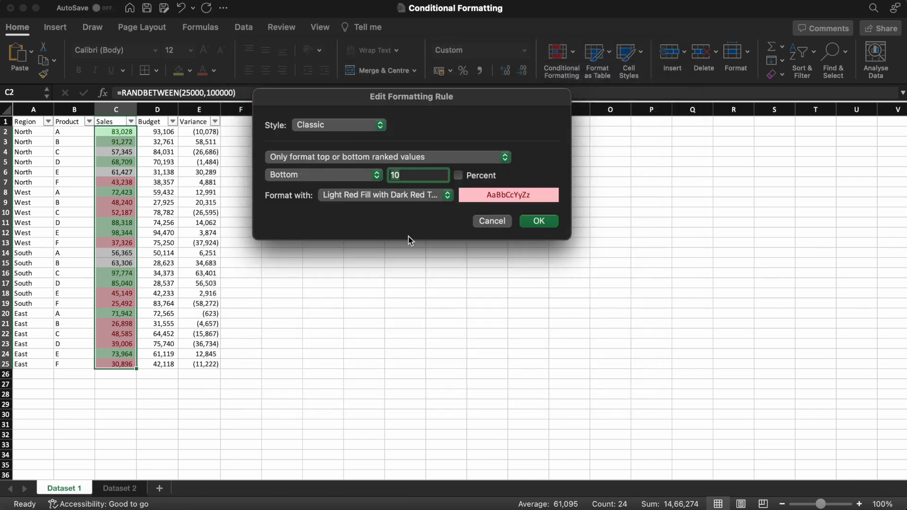
{"action": "left_click", "coordinate": [410, 177]}
{"action": "key", "text": "BackSpace"}
{"action": "key", "text": "BackSpace"}
{"action": "type", "text": "5"}
{"action": "left_click", "coordinate": [535, 223]}
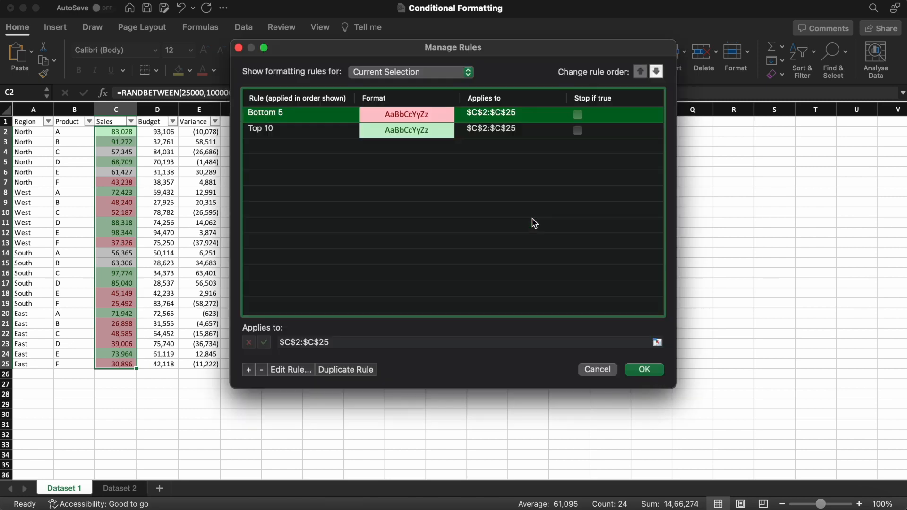
{"action": "left_click", "coordinate": [646, 369]}
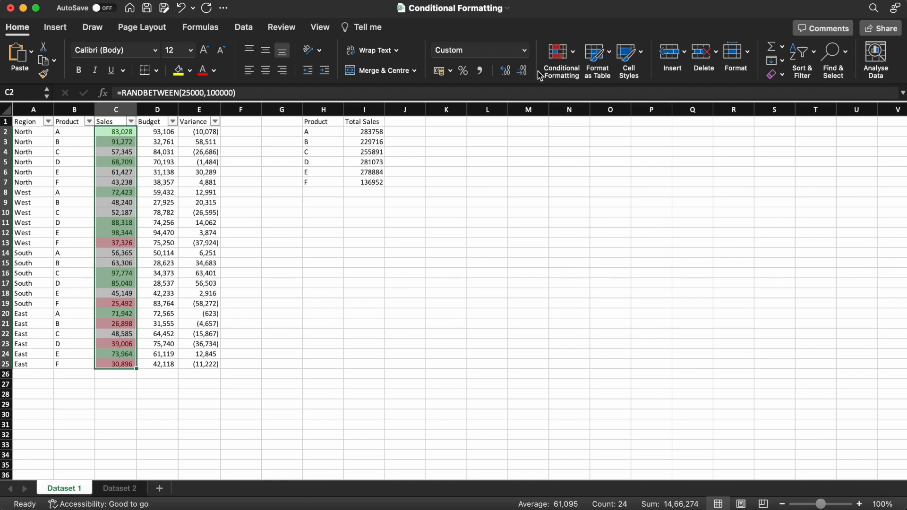
- Clear the conditional formatting rules from the selected Sales cells C2:C25
{"action": "left_click", "coordinate": [553, 62]}
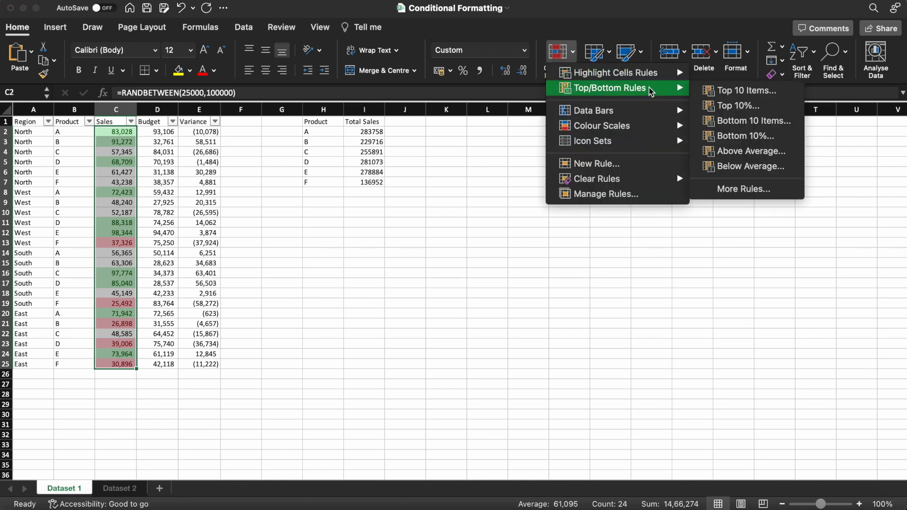
{"action": "mouse_move", "coordinate": [629, 93]}
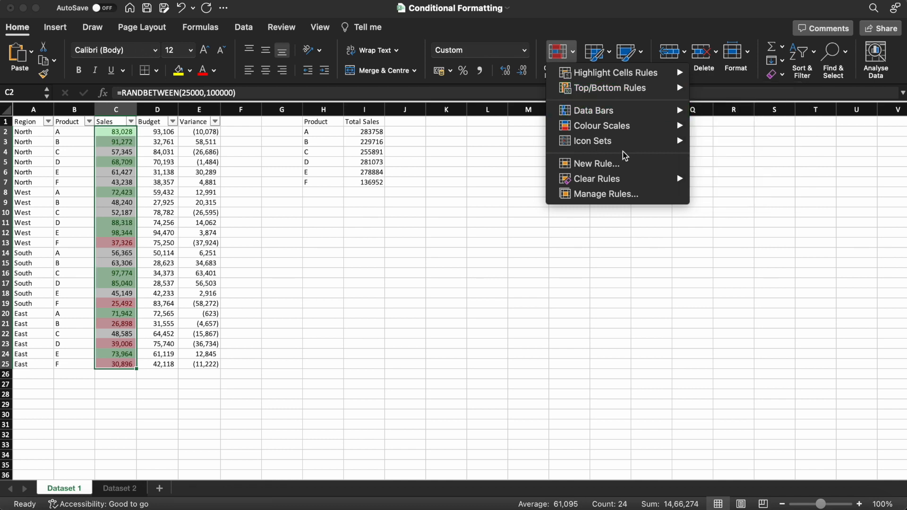
{"action": "mouse_move", "coordinate": [618, 182]}
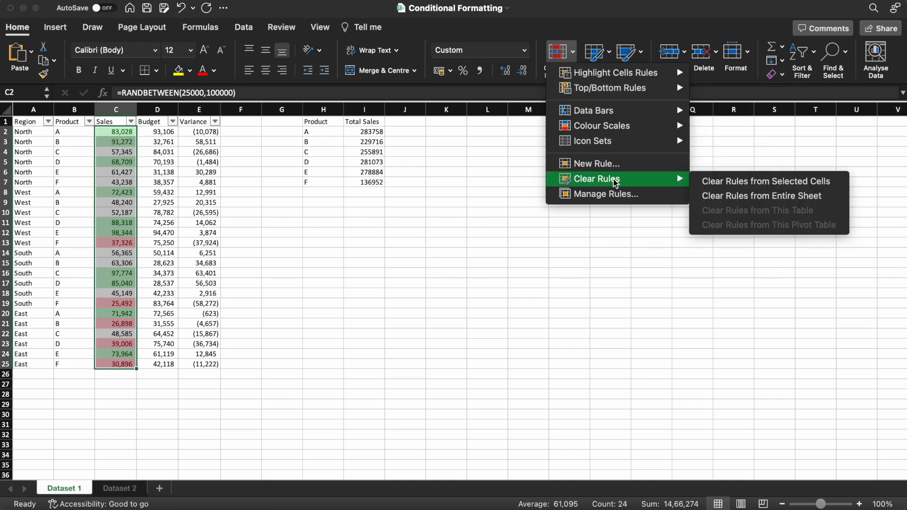
{"action": "left_click", "coordinate": [773, 187]}
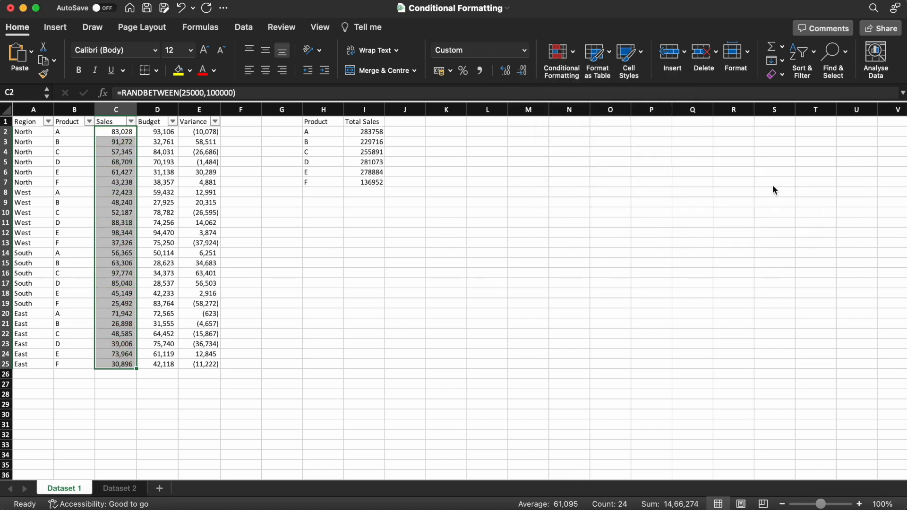
- Highlight the above-average values in Sales cells C2:C25 using Green Fill with Dark Green Text
{"action": "left_click", "coordinate": [565, 60]}
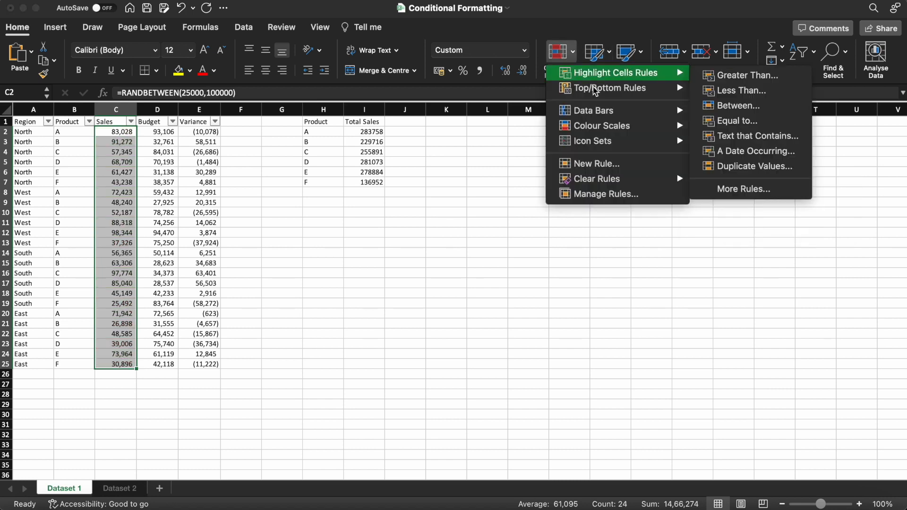
{"action": "mouse_move", "coordinate": [596, 89]}
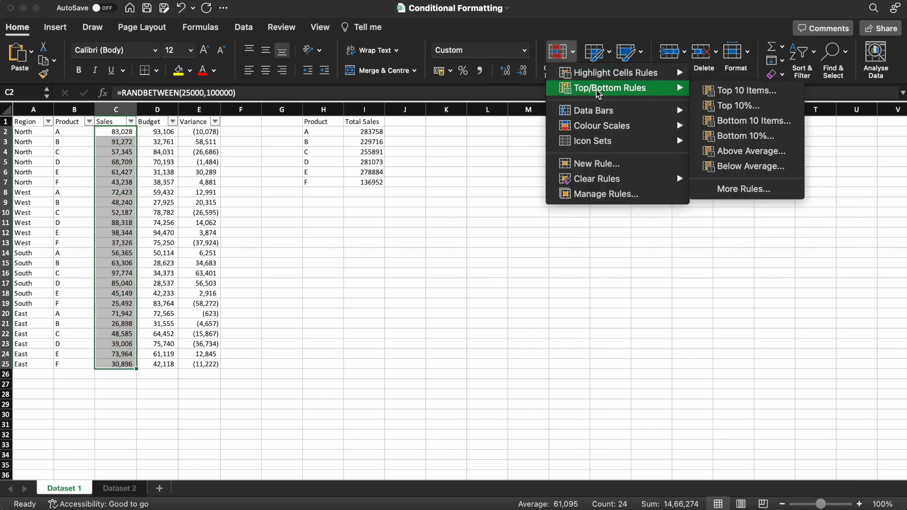
{"action": "left_click", "coordinate": [758, 152]}
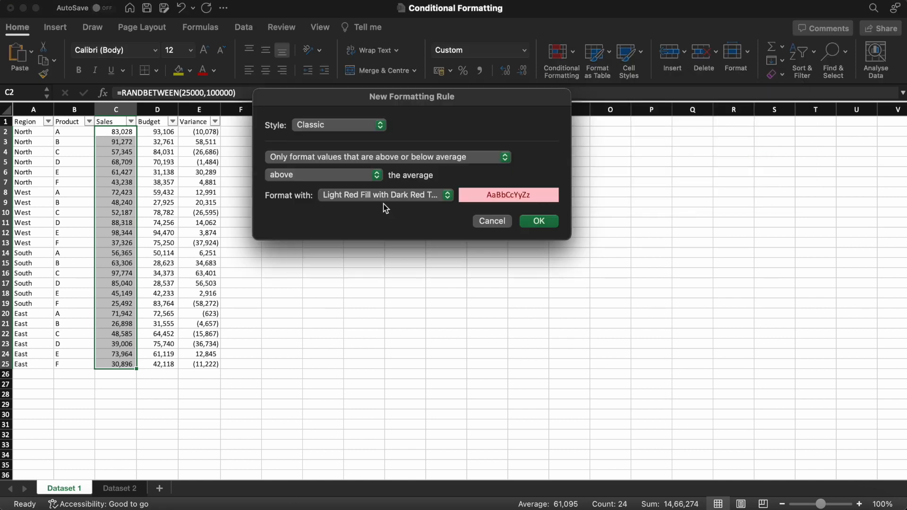
{"action": "left_click", "coordinate": [409, 197]}
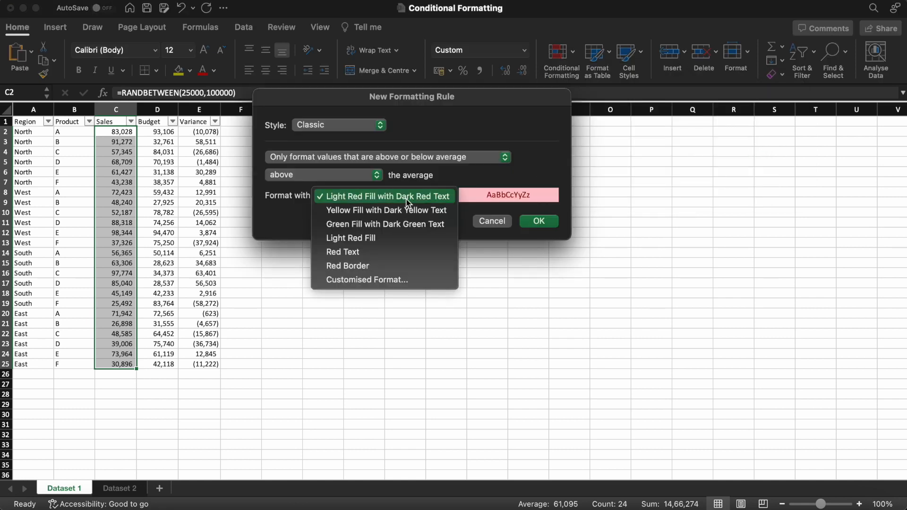
{"action": "left_click", "coordinate": [374, 224]}
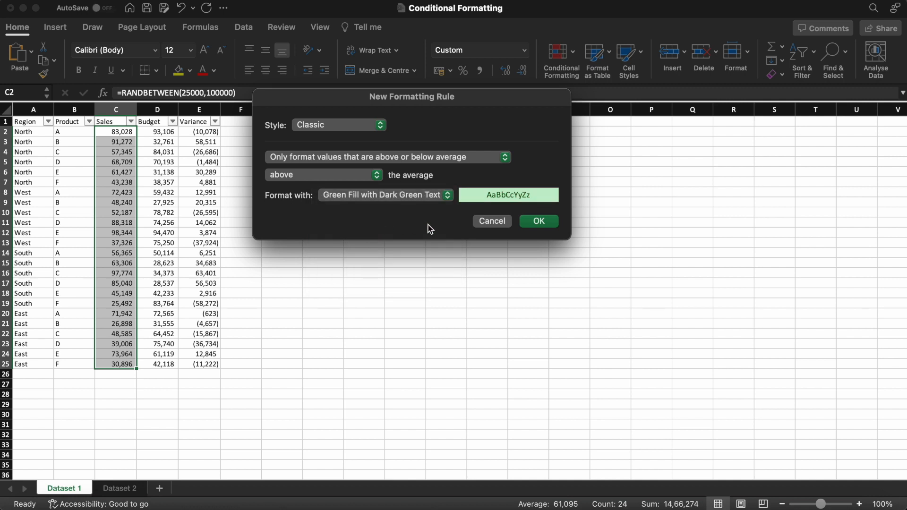
{"action": "left_click", "coordinate": [539, 222]}
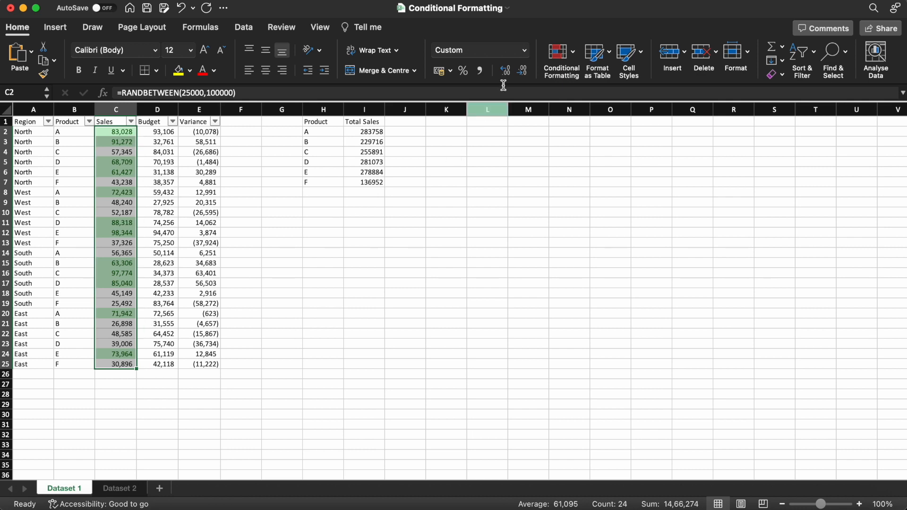
- Remove the above-average highlighting from Sales cells C2:C25
{"action": "left_click", "coordinate": [560, 52]}
{"action": "mouse_move", "coordinate": [680, 92]}
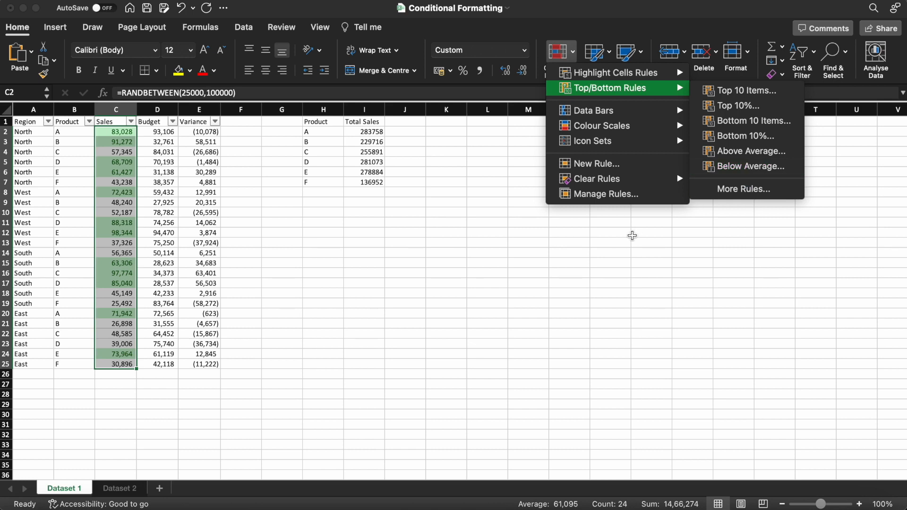
{"action": "left_click", "coordinate": [632, 235]}
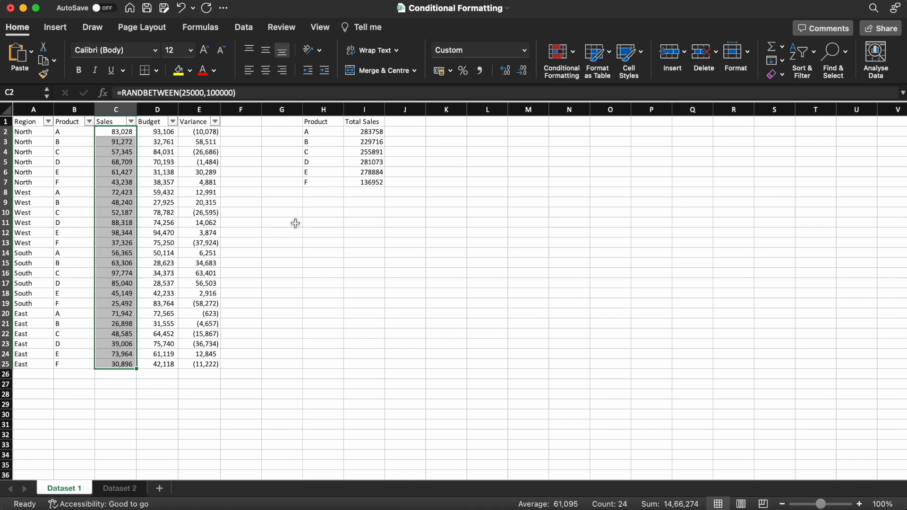
{"action": "left_click", "coordinate": [567, 58]}
{"action": "mouse_move", "coordinate": [574, 110]}
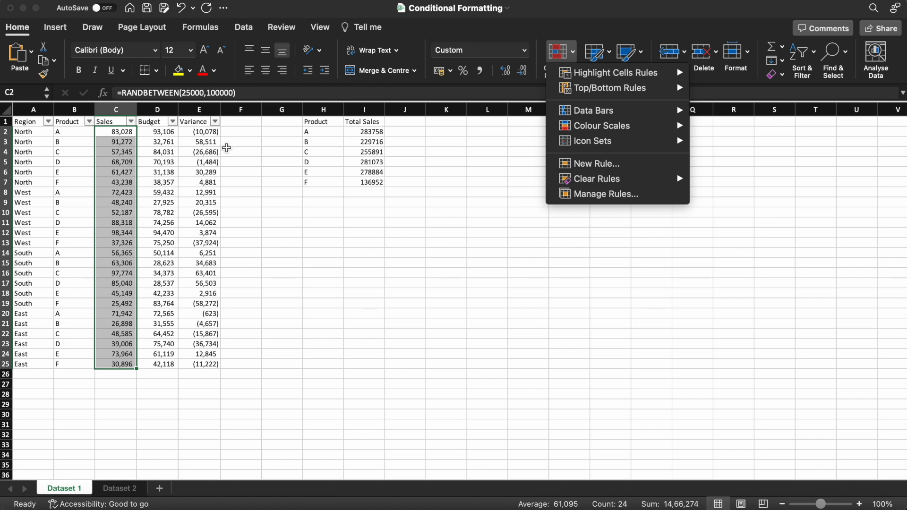
{"action": "left_click", "coordinate": [240, 137]}
{"action": "left_click", "coordinate": [240, 137]}
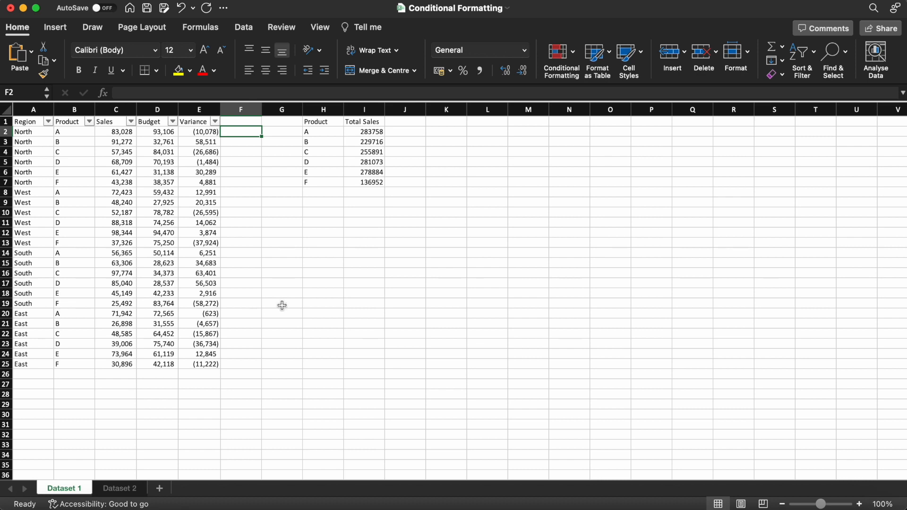
{"action": "left_click", "coordinate": [341, 296]}
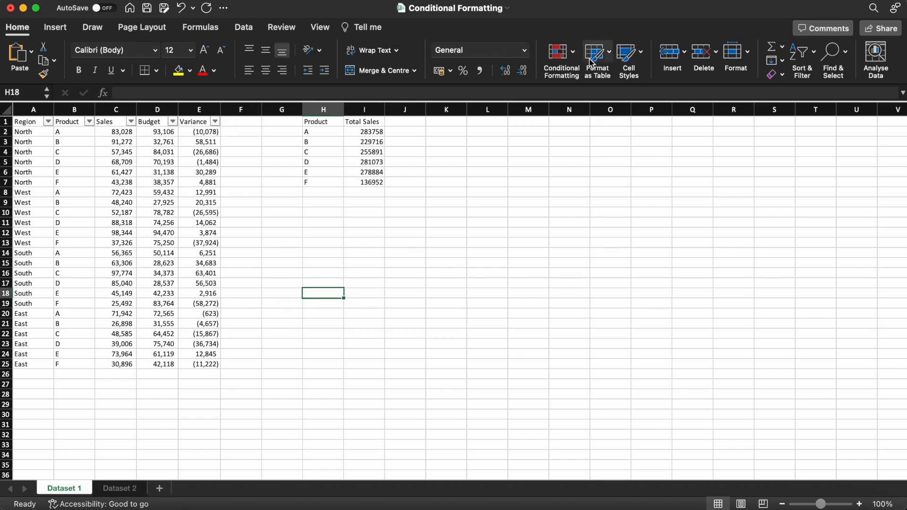
{"action": "left_click", "coordinate": [560, 54]}
{"action": "mouse_move", "coordinate": [627, 113]}
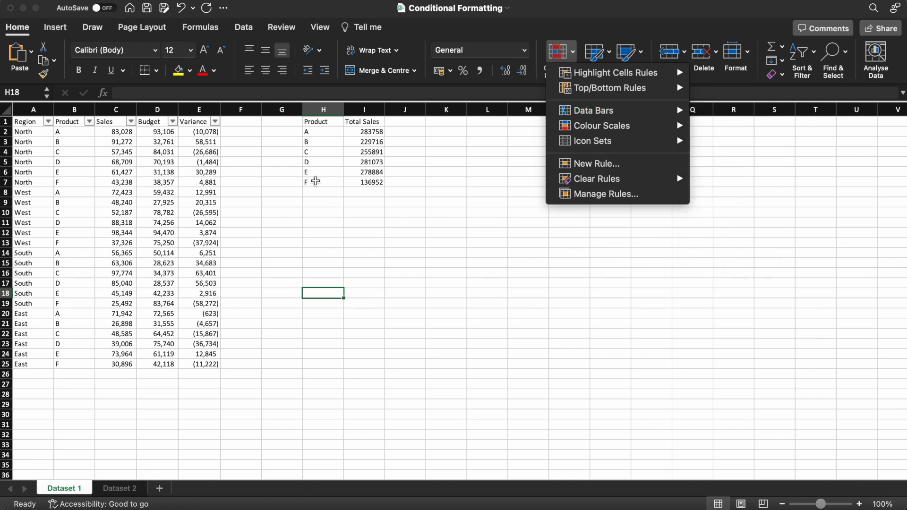
{"action": "left_click", "coordinate": [245, 158]}
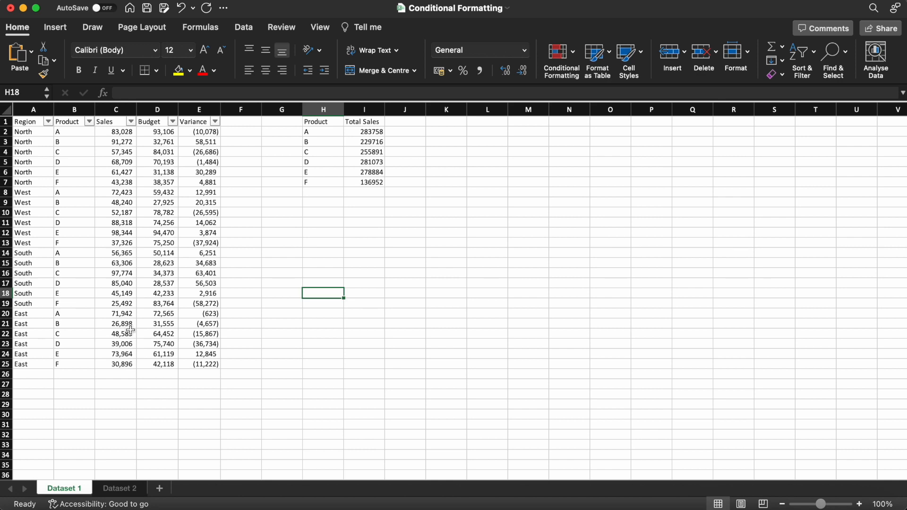
- Enter =C2 in cell F2 and copy the formula down to F25 so column F repeats the Sales values
{"action": "left_click", "coordinate": [246, 131]}
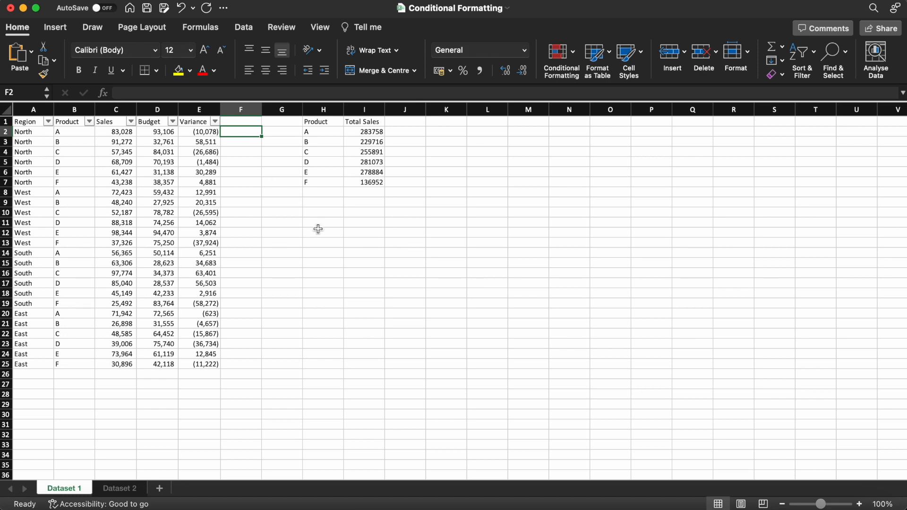
{"action": "type", "text": "="}
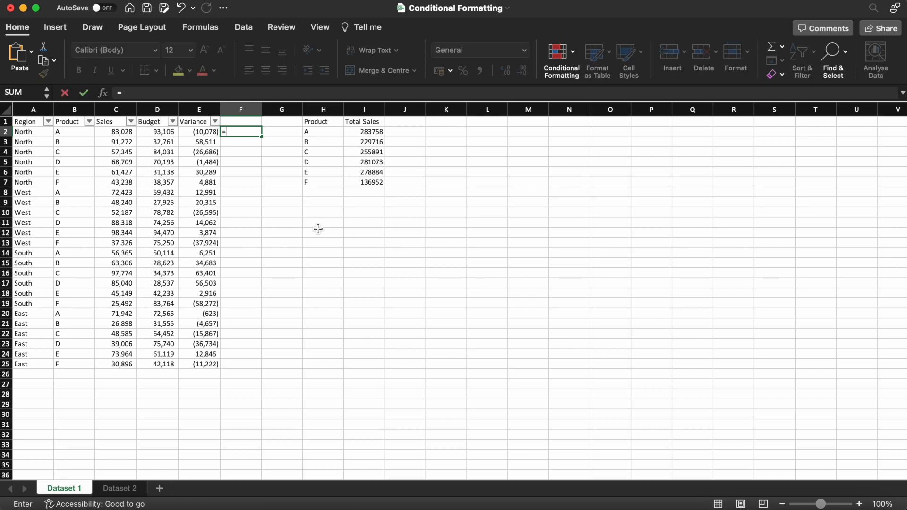
{"action": "key", "text": "Left"}
{"action": "key", "text": "Left"}
{"action": "key", "text": "Left"}
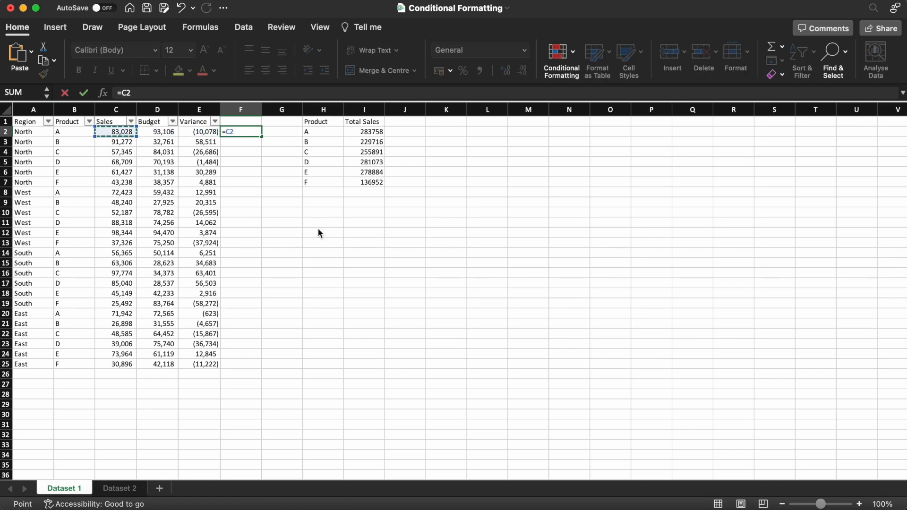
{"action": "key", "text": "Return"}
{"action": "key", "text": "super+c"}
{"action": "key", "text": "shift+Down"}
{"action": "key", "text": "shift+Down"}
{"action": "key", "text": "shift+Down"}
{"action": "key", "text": "shift+Down"}
{"action": "key", "text": "shift+Down"}
{"action": "key", "text": "shift+Down"}
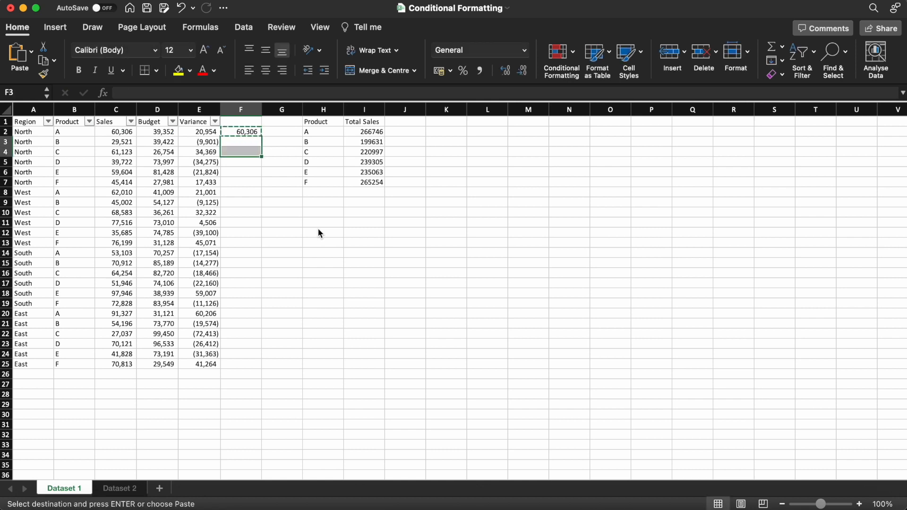
{"action": "key", "text": "shift+Down"}
{"action": "key", "text": "shift+Down"}
{"action": "key", "text": "shift+Down"}
{"action": "key", "text": "shift+Down"}
{"action": "key", "text": "shift+Down"}
{"action": "key", "text": "shift+Down"}
{"action": "key", "text": "shift+Down"}
{"action": "key", "text": "shift+Down"}
{"action": "key", "text": "shift+Down"}
{"action": "key", "text": "shift+Down"}
{"action": "key", "text": "shift+Down"}
{"action": "key", "text": "shift+Down"}
{"action": "key", "text": "shift+Down"}
{"action": "key", "text": "shift+Down"}
{"action": "key", "text": "shift+Down"}
{"action": "key", "text": "shift+Down"}
{"action": "key", "text": "shift+Down"}
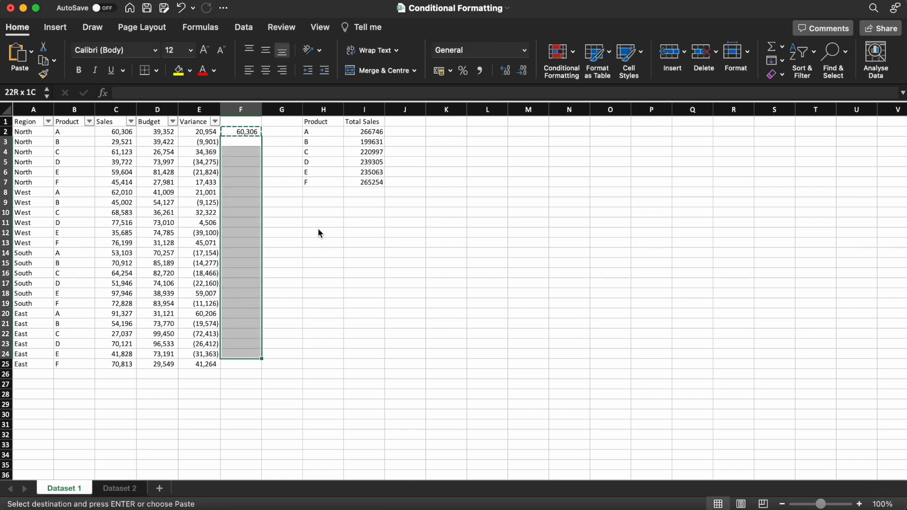
{"action": "key", "text": "super+v"}
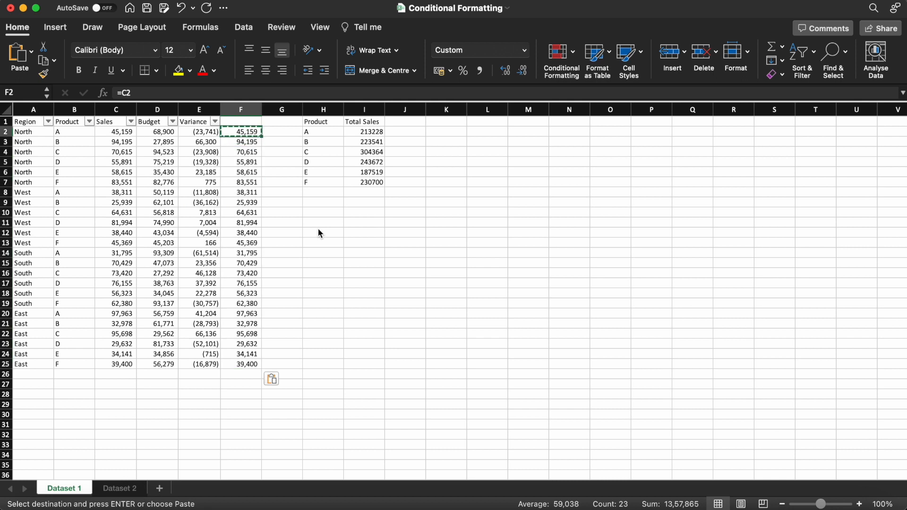
{"action": "key", "text": "Escape"}
- Add blue gradient-fill data bars to cells F2:F25
{"action": "key", "text": "Right"}
{"action": "key", "text": "Left"}
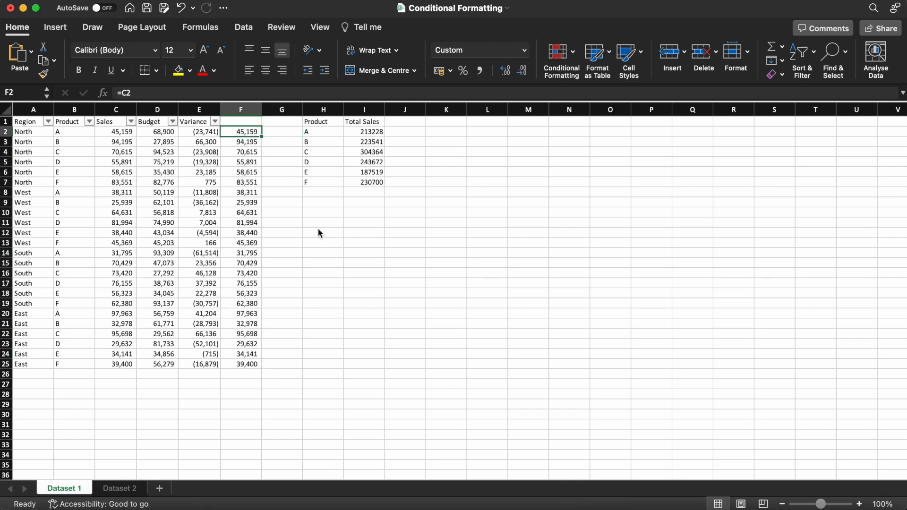
{"action": "key", "text": "shift+Down"}
{"action": "key", "text": "shift+Down"}
{"action": "key", "text": "shift+Down"}
{"action": "key", "text": "shift+Down"}
{"action": "key", "text": "shift+Down"}
{"action": "key", "text": "shift+Down"}
{"action": "key", "text": "shift+Down"}
{"action": "key", "text": "shift+Down"}
{"action": "key", "text": "shift+Down"}
{"action": "key", "text": "shift+Down"}
{"action": "key", "text": "shift+Down"}
{"action": "key", "text": "shift+Down"}
{"action": "key", "text": "shift+Down"}
{"action": "key", "text": "shift+Down"}
{"action": "key", "text": "shift+Down"}
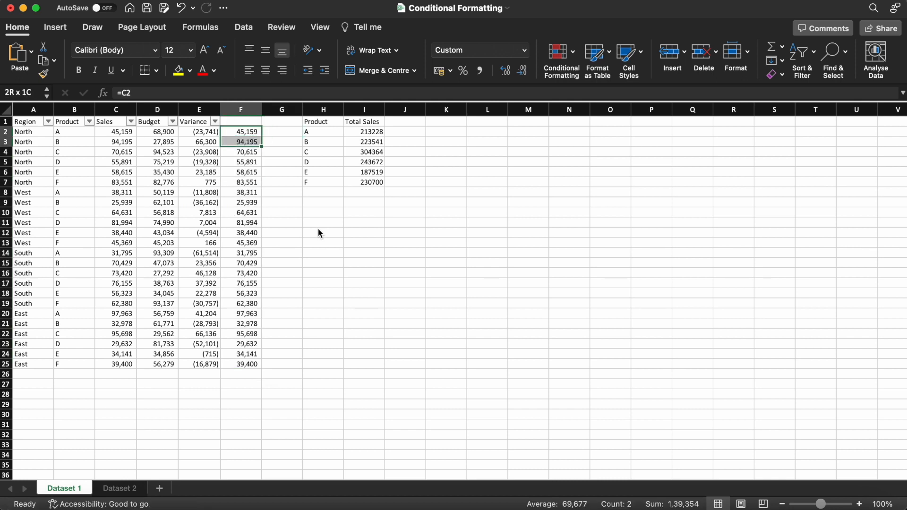
{"action": "key", "text": "shift+Down"}
{"action": "key", "text": "shift+Down"}
{"action": "key", "text": "shift+Down"}
{"action": "key", "text": "shift+Down"}
{"action": "key", "text": "shift+Down"}
{"action": "key", "text": "shift+Down"}
{"action": "key", "text": "shift+Down"}
{"action": "key", "text": "shift+Down"}
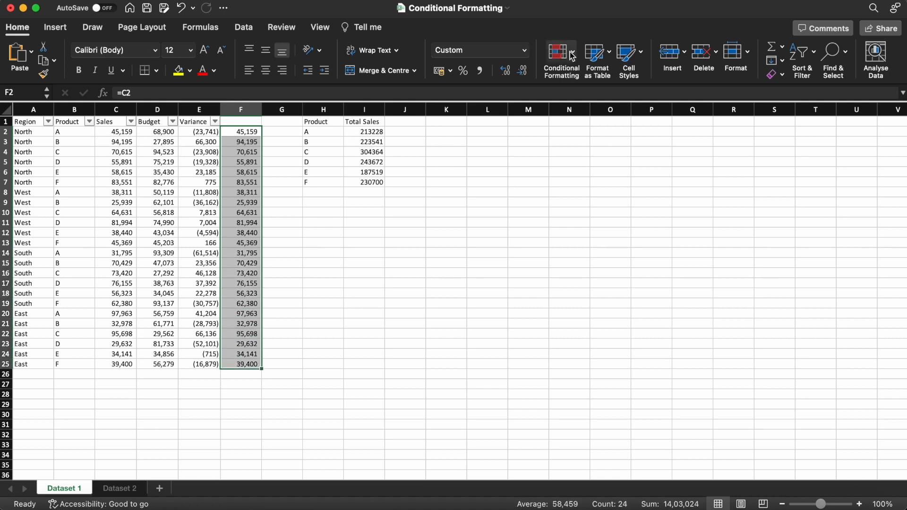
{"action": "left_click", "coordinate": [568, 69]}
{"action": "mouse_move", "coordinate": [585, 117]}
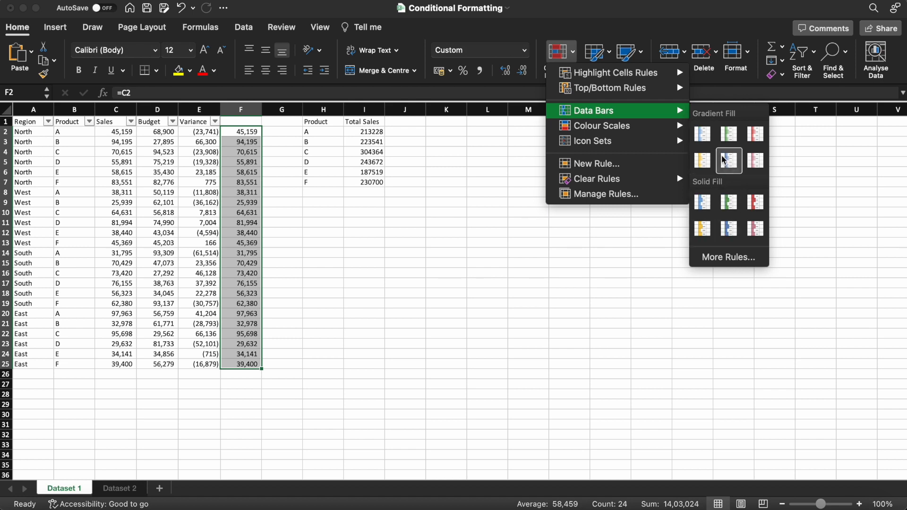
{"action": "left_click", "coordinate": [703, 137]}
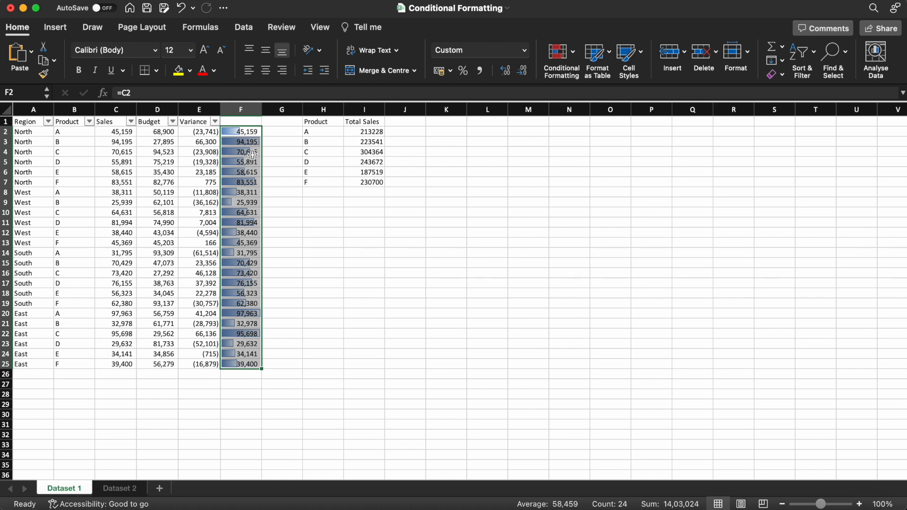
- Edit the data bar rule on F2:F25 to use the number 0 as minimum and the highest value as maximum
{"action": "left_click", "coordinate": [565, 54]}
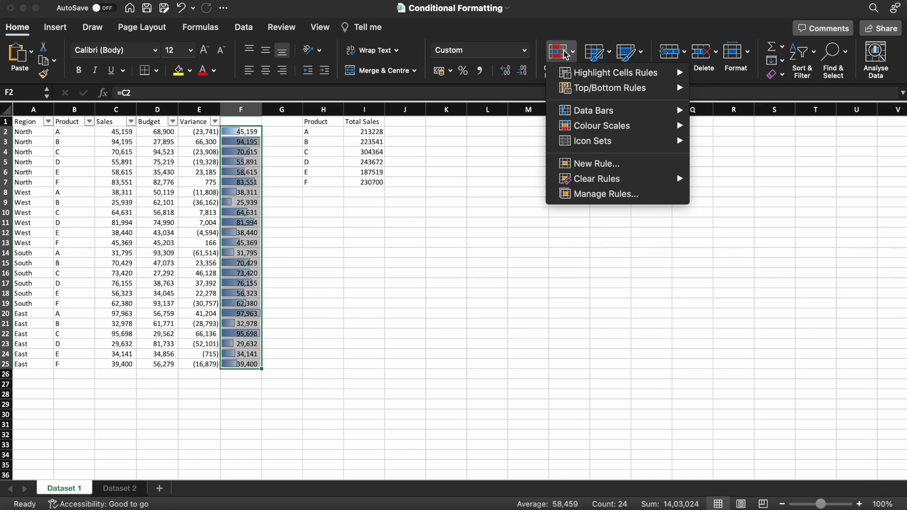
{"action": "left_click", "coordinate": [615, 196]}
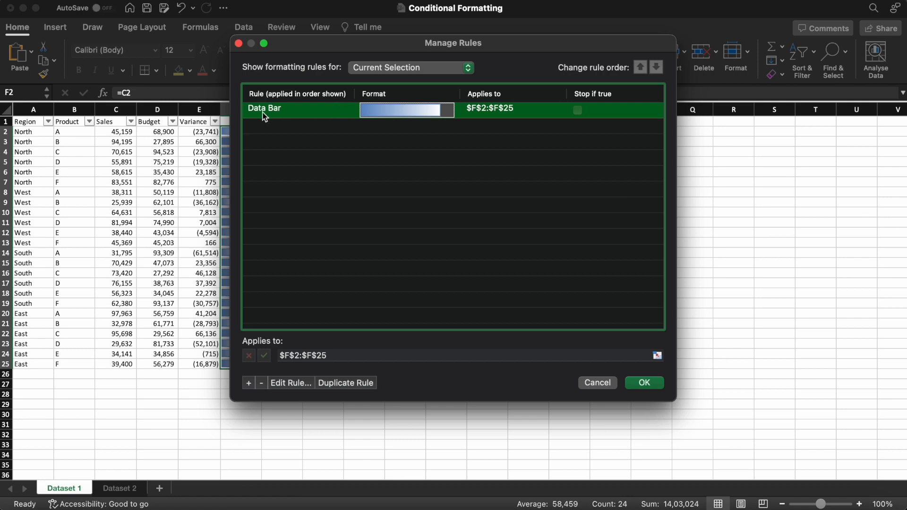
{"action": "left_click", "coordinate": [290, 383]}
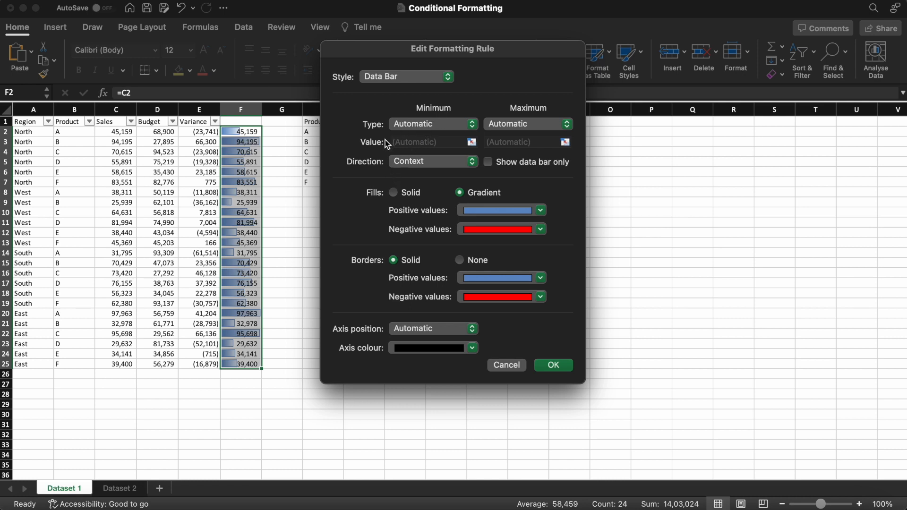
{"action": "left_click", "coordinate": [417, 127]}
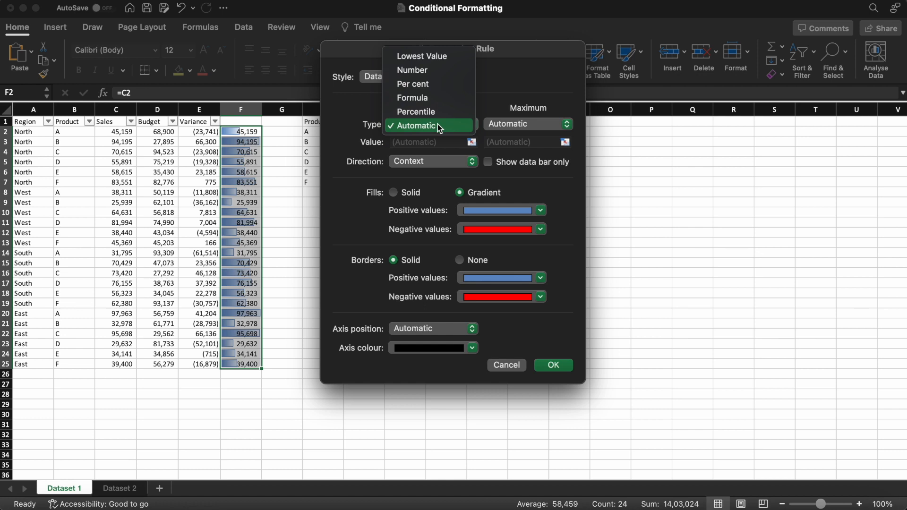
{"action": "left_click", "coordinate": [426, 72]}
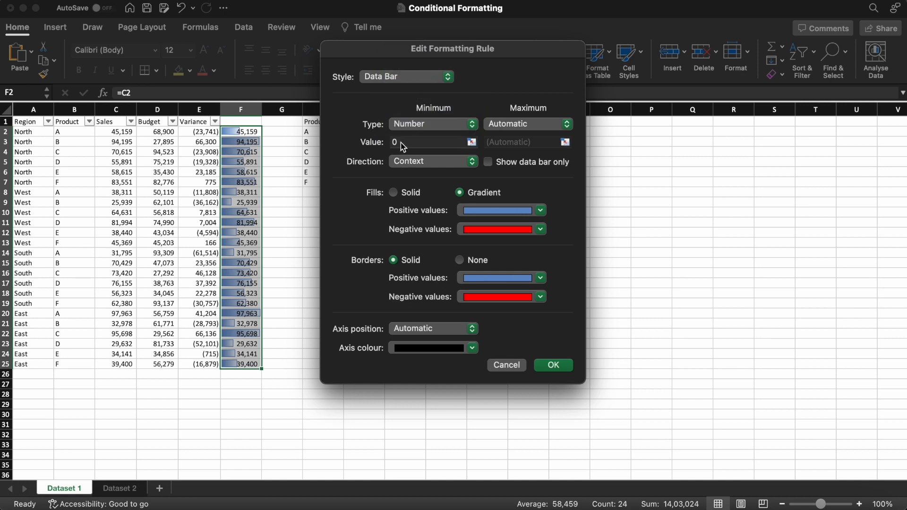
{"action": "left_click", "coordinate": [514, 124]}
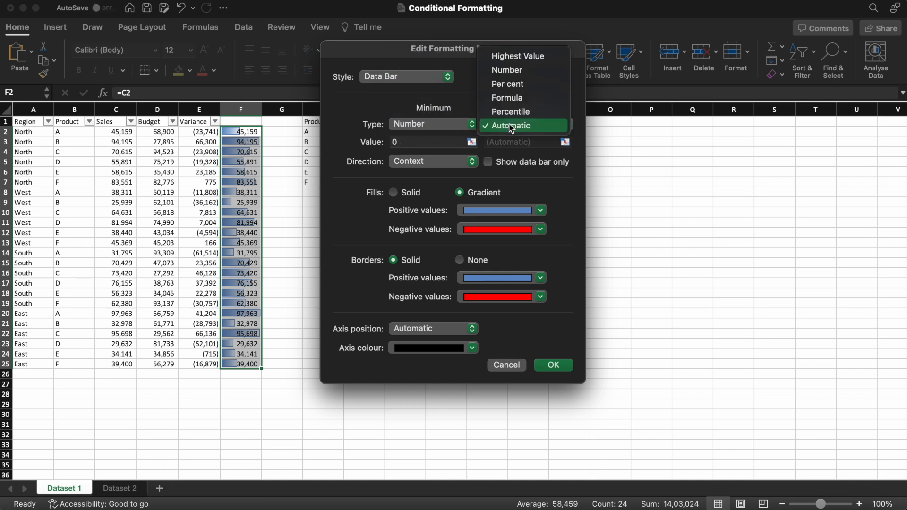
{"action": "left_click", "coordinate": [519, 74]}
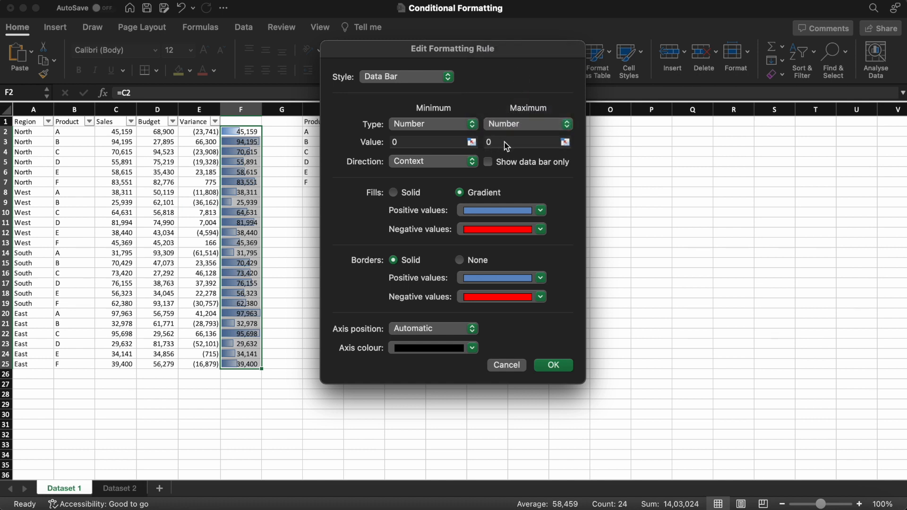
{"action": "left_click", "coordinate": [520, 134]}
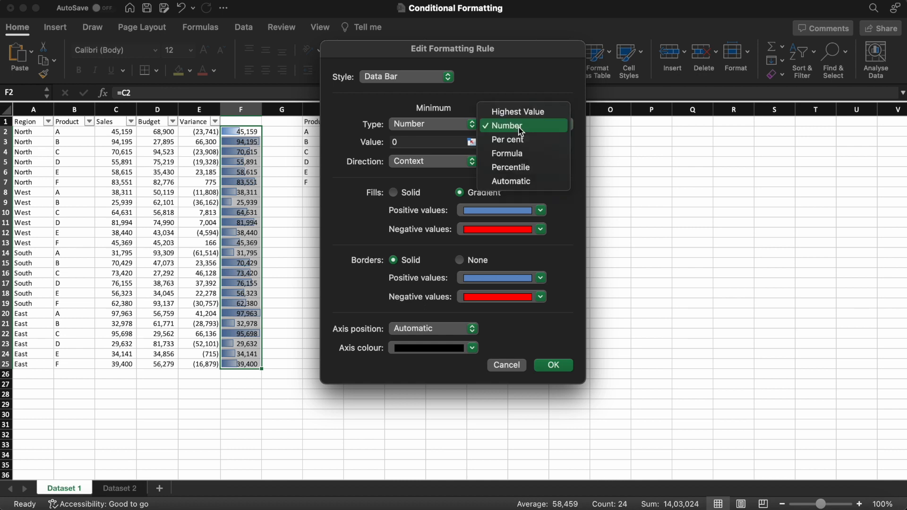
{"action": "left_click", "coordinate": [543, 117]}
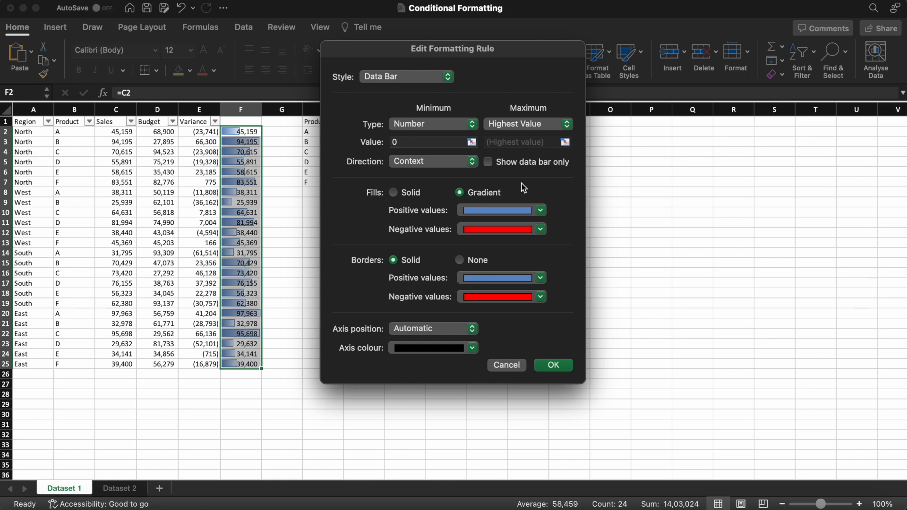
- Set the F2:F25 data bar rule to show the data bar only and apply the edited rule
{"action": "left_click", "coordinate": [489, 164]}
{"action": "left_click", "coordinate": [553, 366]}
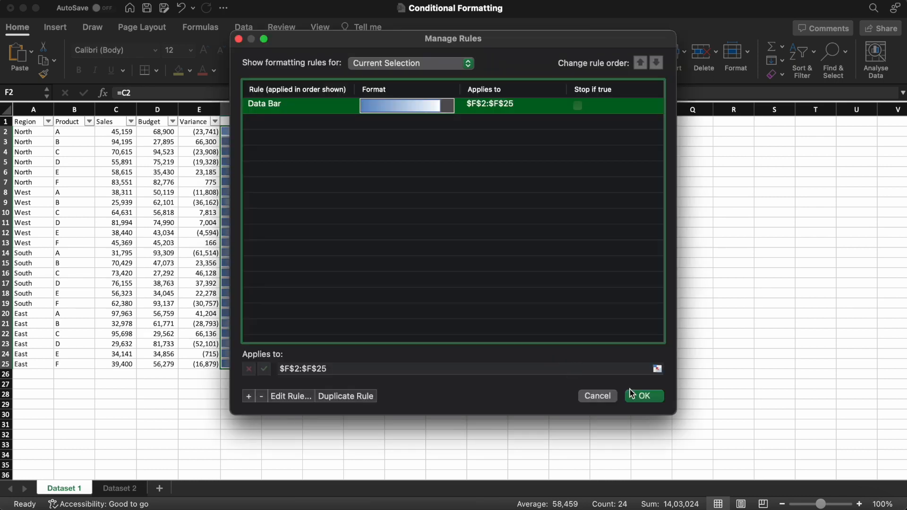
{"action": "left_click", "coordinate": [644, 396]}
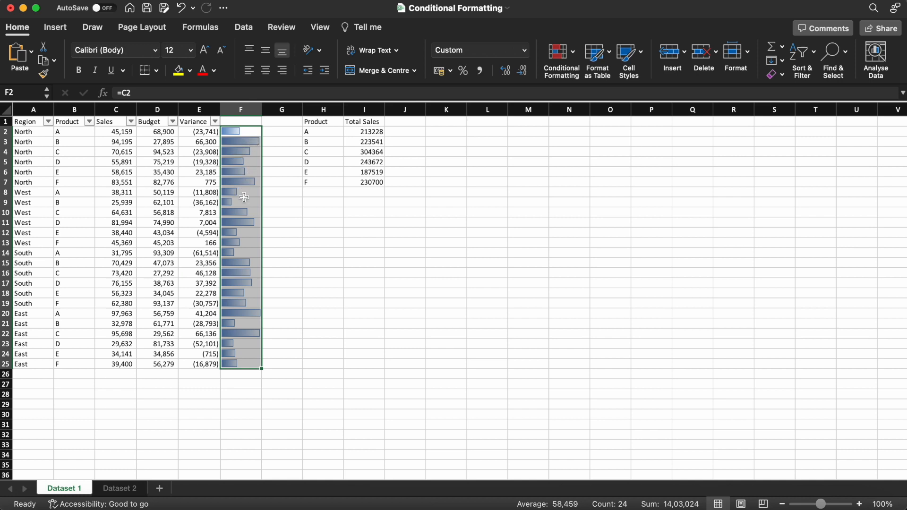
{"action": "left_click", "coordinate": [326, 279]}
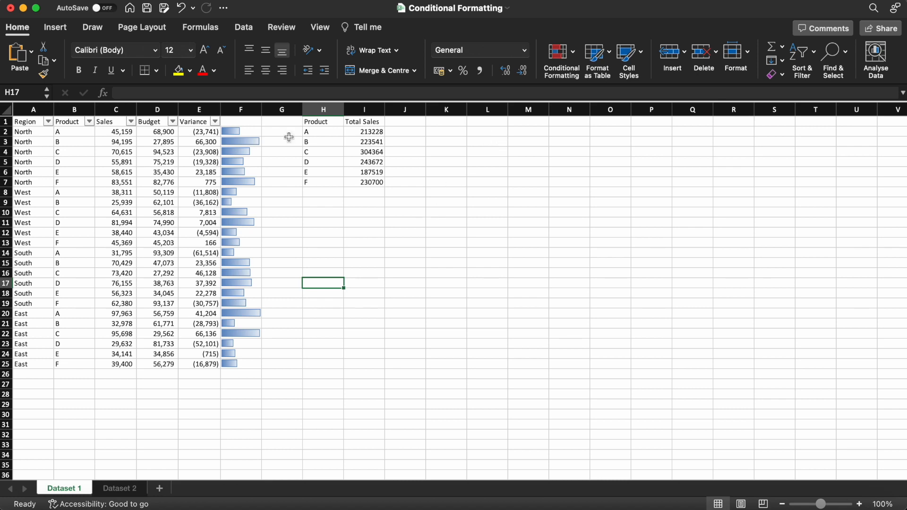
- Clear the conditional formatting rules from cells F2:F25
{"action": "left_click", "coordinate": [253, 133]}
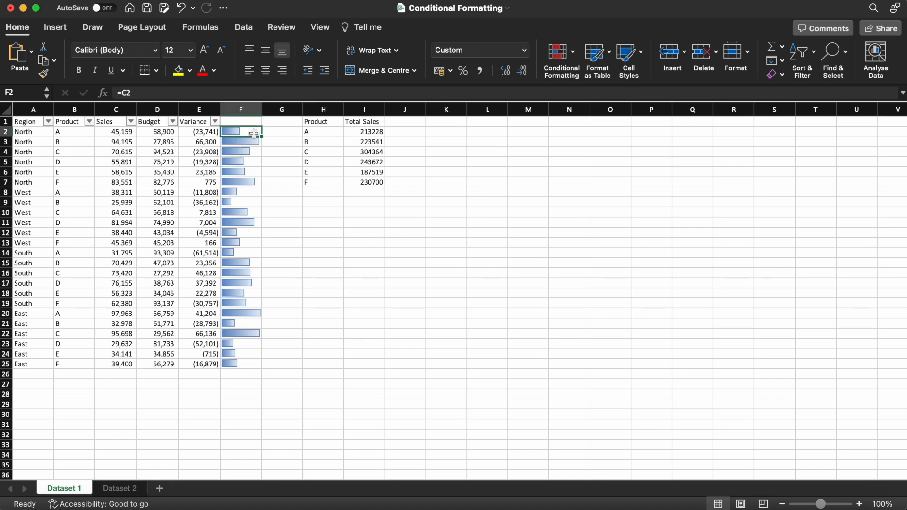
{"action": "key", "text": "shift+Down"}
{"action": "key", "text": "shift+Down"}
{"action": "key", "text": "shift+Down"}
{"action": "key", "text": "shift+Down"}
{"action": "key", "text": "shift+Down"}
{"action": "key", "text": "shift+Down"}
{"action": "key", "text": "shift+Down"}
{"action": "key", "text": "shift+Down"}
{"action": "key", "text": "shift+Down"}
{"action": "key", "text": "shift+Down"}
{"action": "key", "text": "shift+Down"}
{"action": "key", "text": "shift+Down"}
{"action": "key", "text": "shift+Down"}
{"action": "key", "text": "shift+Down"}
{"action": "key", "text": "shift+Down"}
{"action": "key", "text": "shift+Down"}
{"action": "key", "text": "shift+Down"}
{"action": "key", "text": "shift+Down"}
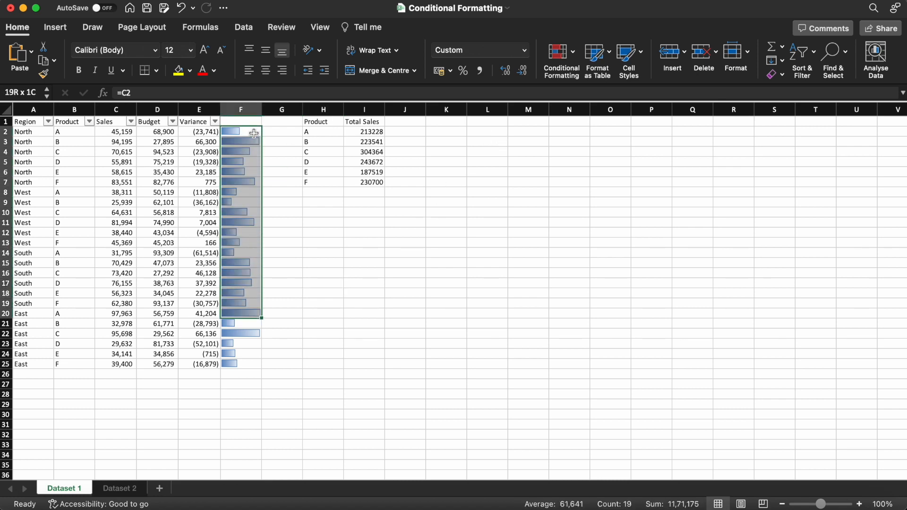
{"action": "key", "text": "shift+Down"}
{"action": "key", "text": "shift+Down"}
{"action": "key", "text": "shift+Down"}
{"action": "key", "text": "shift+Down"}
{"action": "key", "text": "shift+Down"}
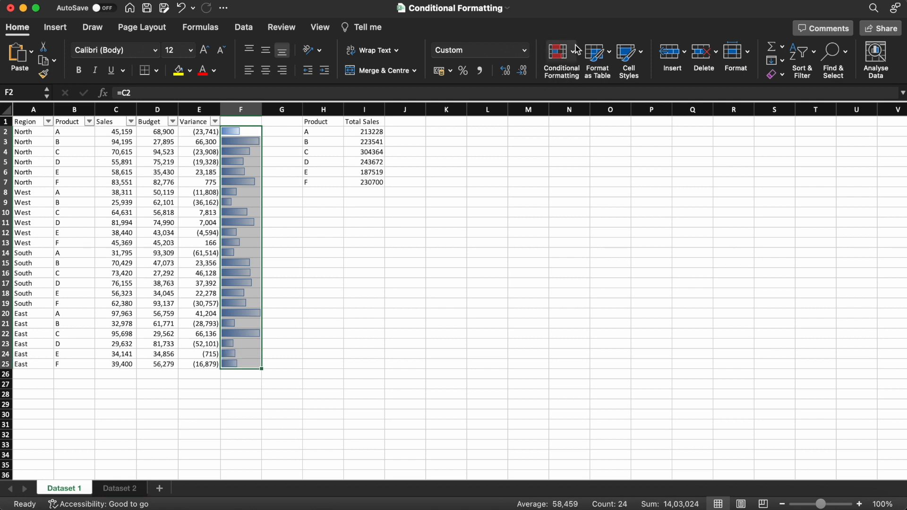
{"action": "left_click", "coordinate": [577, 48]}
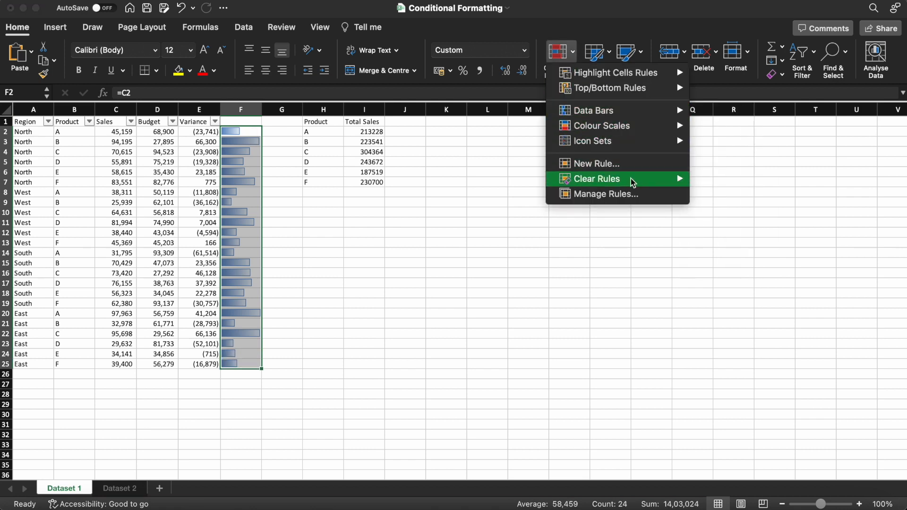
{"action": "mouse_move", "coordinate": [633, 182]}
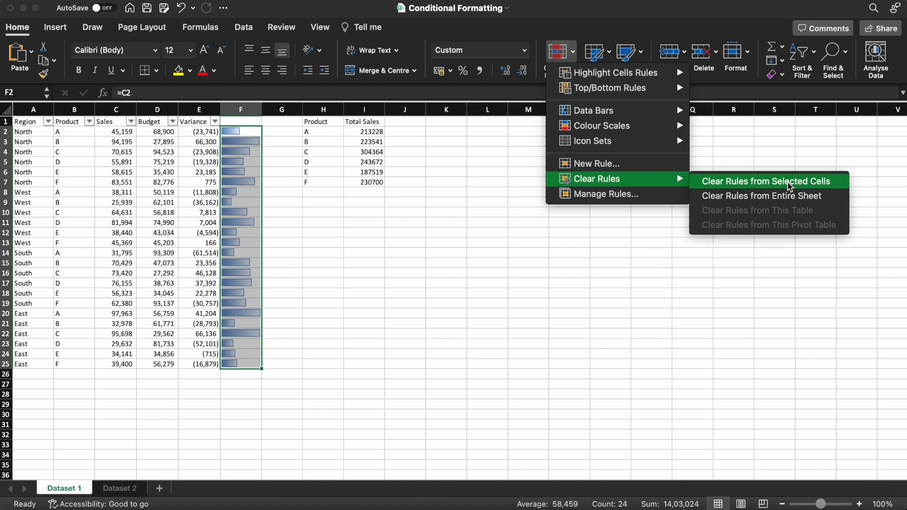
{"action": "left_click", "coordinate": [772, 182]}
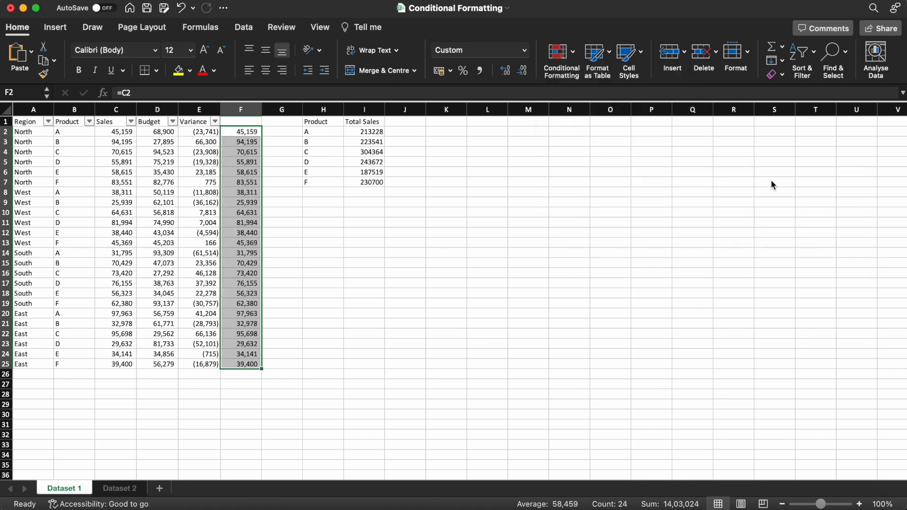
- Add green solid-fill data bars to cells F2:F25
{"action": "left_click", "coordinate": [571, 54]}
{"action": "mouse_move", "coordinate": [609, 110]}
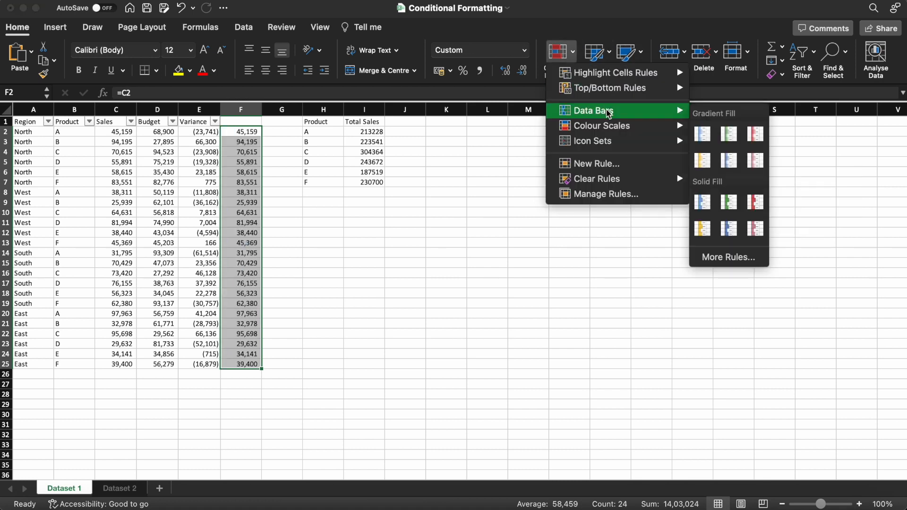
{"action": "left_click", "coordinate": [729, 203]}
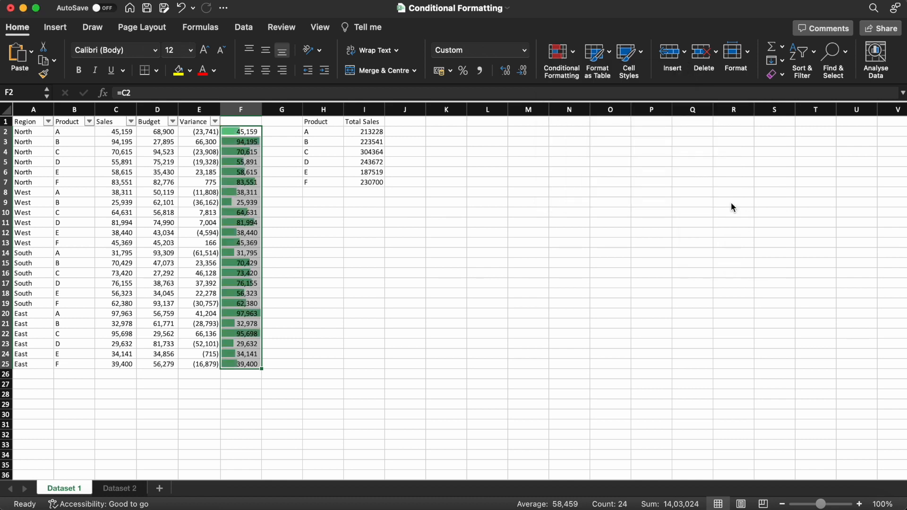
- Edit the green data bar rule on F2:F25 so that it shows the data bar only
{"action": "left_click", "coordinate": [572, 51]}
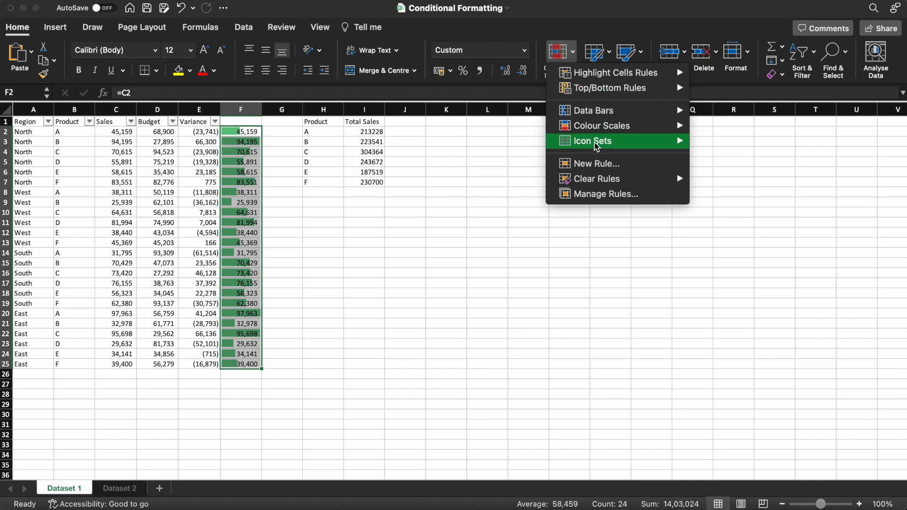
{"action": "left_click", "coordinate": [612, 198]}
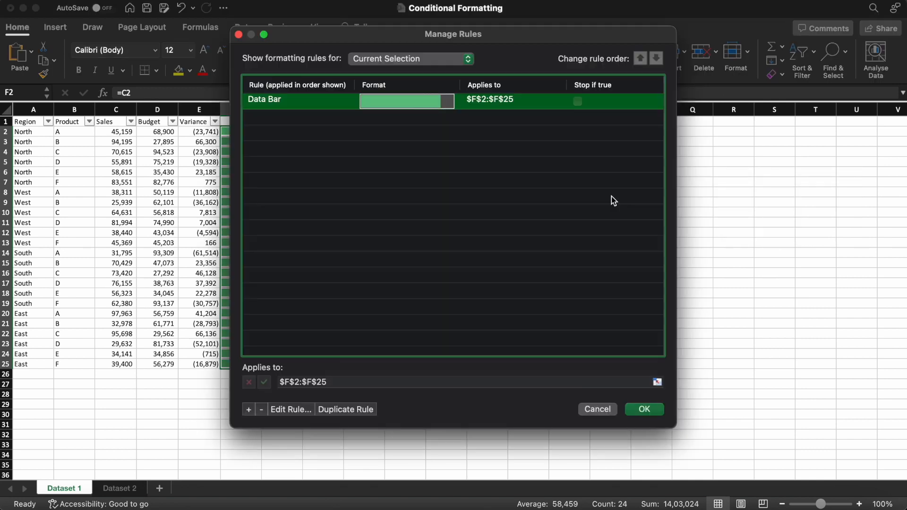
{"action": "left_click", "coordinate": [288, 410]}
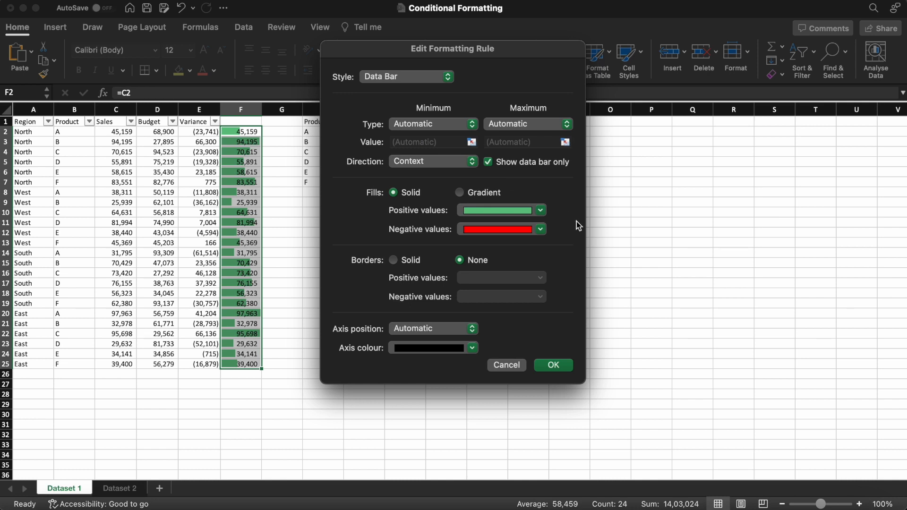
{"action": "left_click", "coordinate": [553, 371]}
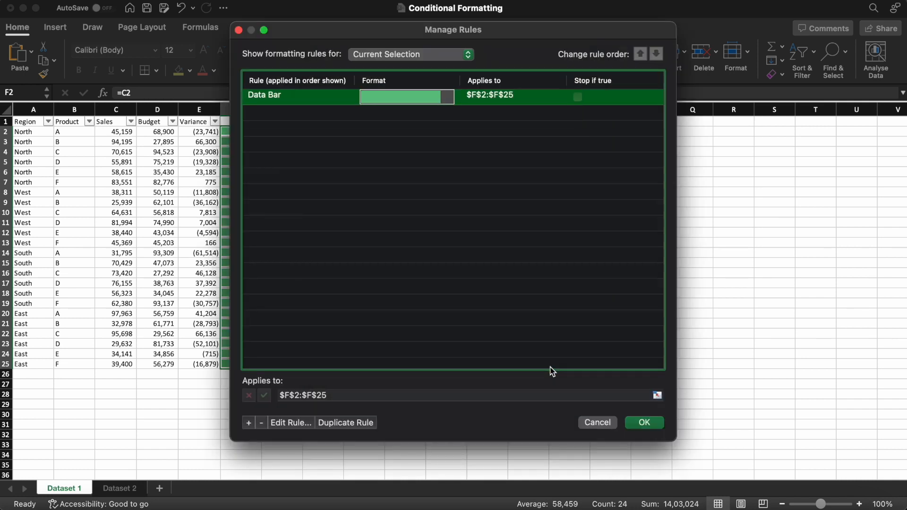
{"action": "left_click", "coordinate": [644, 423]}
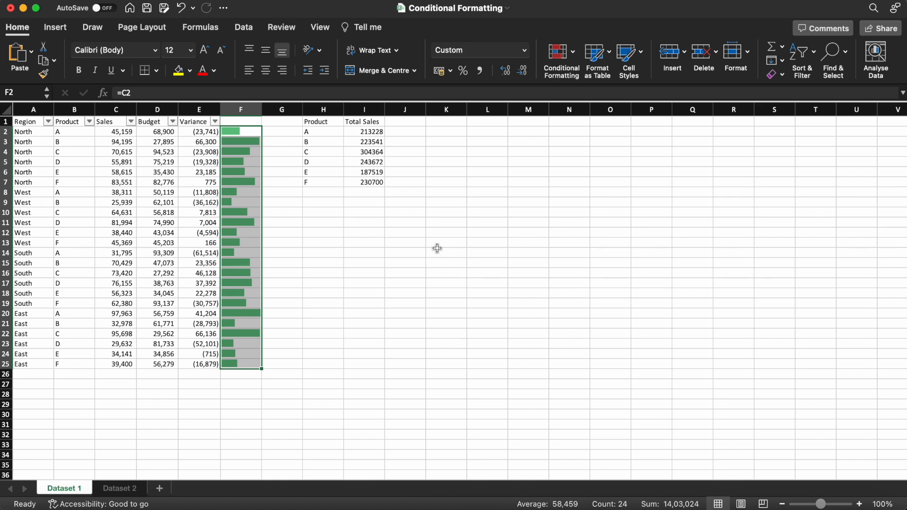
- Clear the conditional formatting rules from cells F2:F25 and delete the cells' contents
{"action": "left_click", "coordinate": [577, 53]}
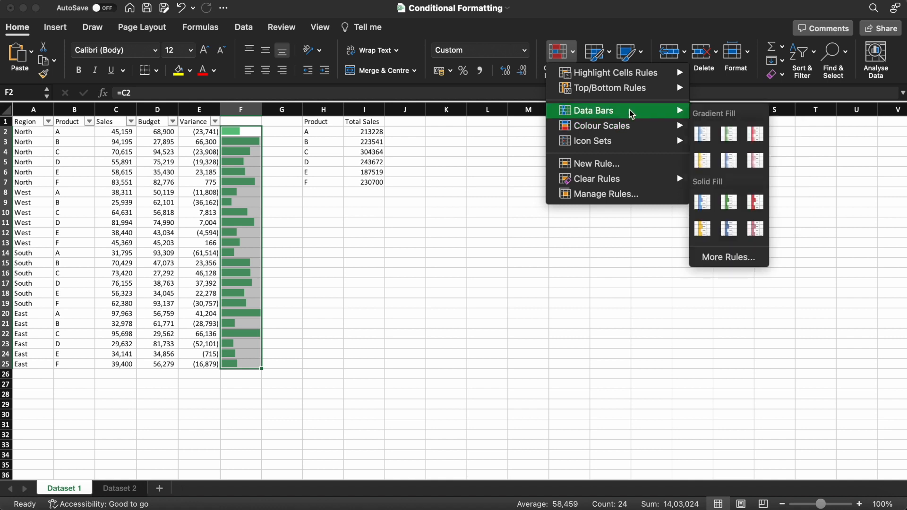
{"action": "mouse_move", "coordinate": [606, 183]}
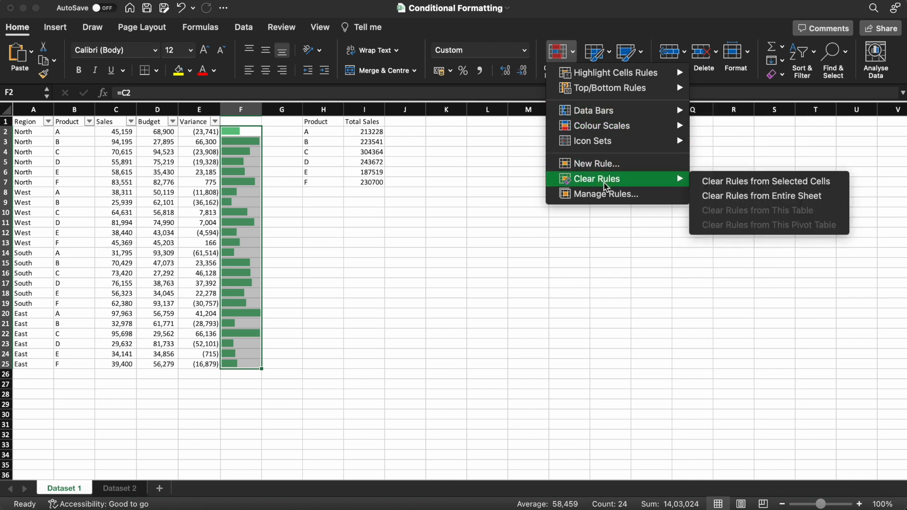
{"action": "left_click", "coordinate": [765, 181]}
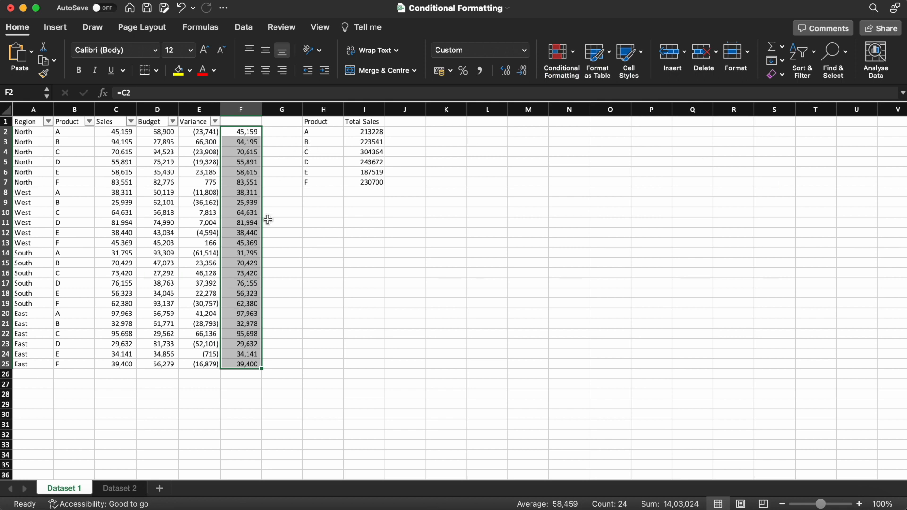
{"action": "key", "text": "Delete"}
{"action": "key", "text": "Left"}
{"action": "key", "text": "Right"}
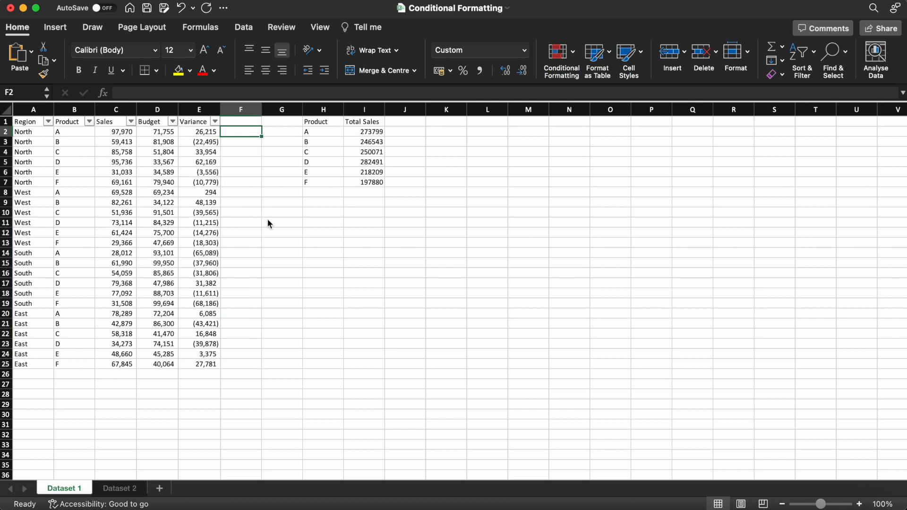
- Enter =E2 in cell F2 and copy the formula down to F25 so column F repeats the Variance values
{"action": "type", "text": "="}
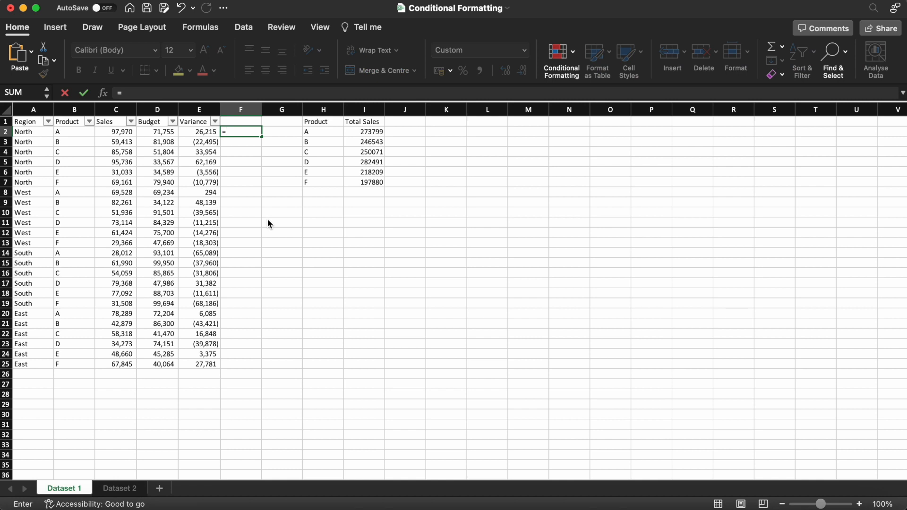
{"action": "key", "text": "Left"}
{"action": "key", "text": "Return"}
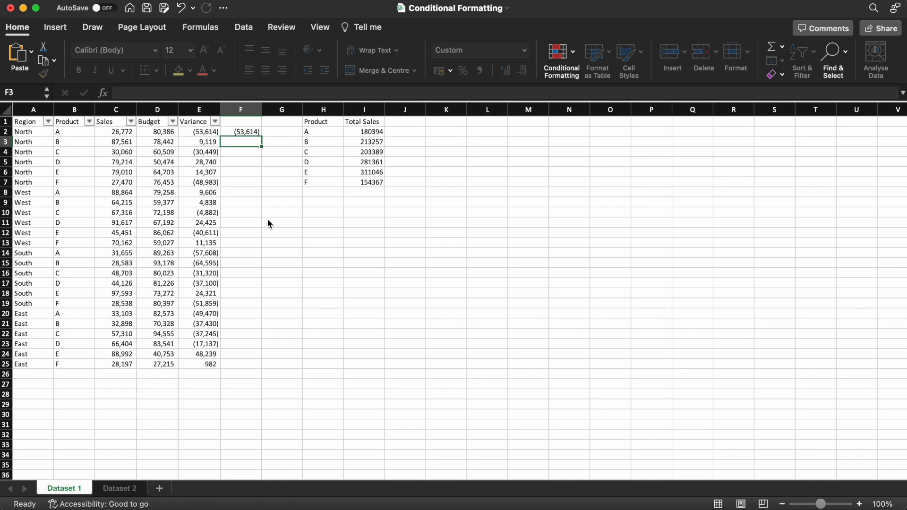
{"action": "key", "text": "Up"}
{"action": "key", "text": "super+c"}
{"action": "key", "text": "shift+Down"}
{"action": "key", "text": "shift+Down"}
{"action": "key", "text": "shift+Down"}
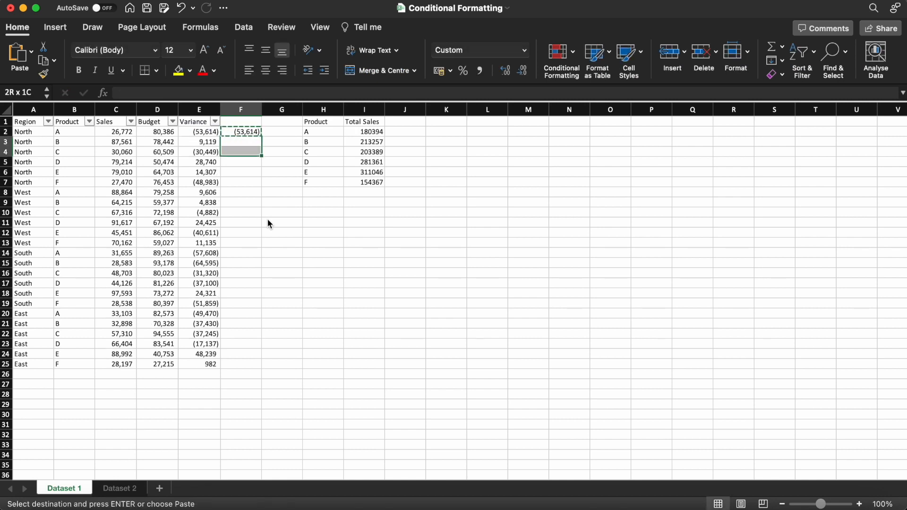
{"action": "key", "text": "shift+Down"}
{"action": "key", "text": "shift+Down"}
{"action": "key", "text": "shift+Down"}
{"action": "key", "text": "shift+Down"}
{"action": "key", "text": "shift+Down"}
{"action": "key", "text": "shift+Down"}
{"action": "key", "text": "shift+Down"}
{"action": "key", "text": "shift+Down"}
{"action": "key", "text": "shift+Down"}
{"action": "key", "text": "shift+Down"}
{"action": "key", "text": "shift+Down"}
{"action": "key", "text": "shift+Down"}
{"action": "key", "text": "shift+Down"}
{"action": "key", "text": "shift+Down"}
{"action": "key", "text": "shift+Down"}
{"action": "key", "text": "shift+Down"}
{"action": "key", "text": "shift+Down"}
{"action": "key", "text": "shift+Down"}
{"action": "key", "text": "shift+Down"}
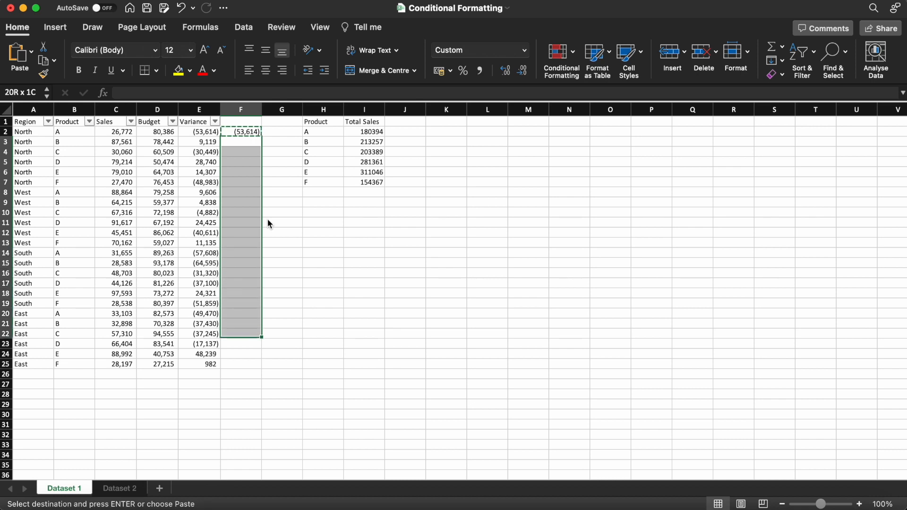
{"action": "key", "text": "shift+Down"}
{"action": "key", "text": "Return"}
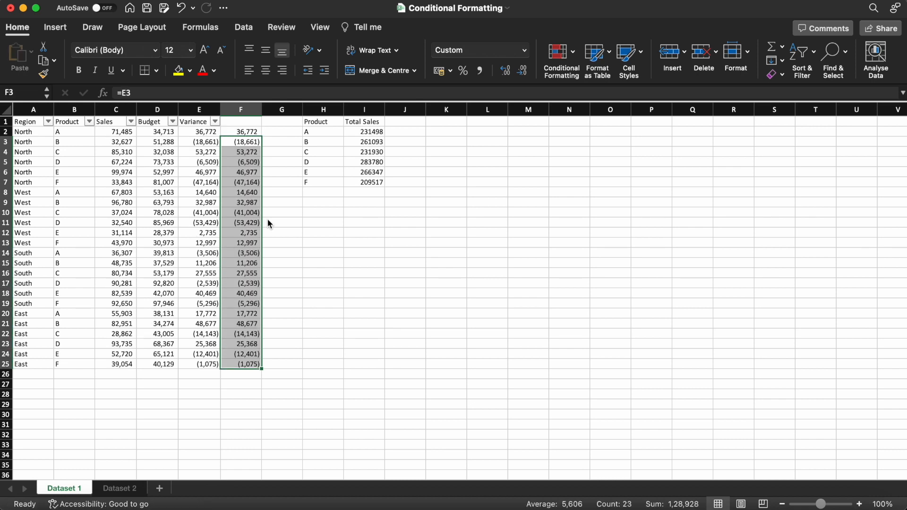
{"action": "key", "text": "Up"}
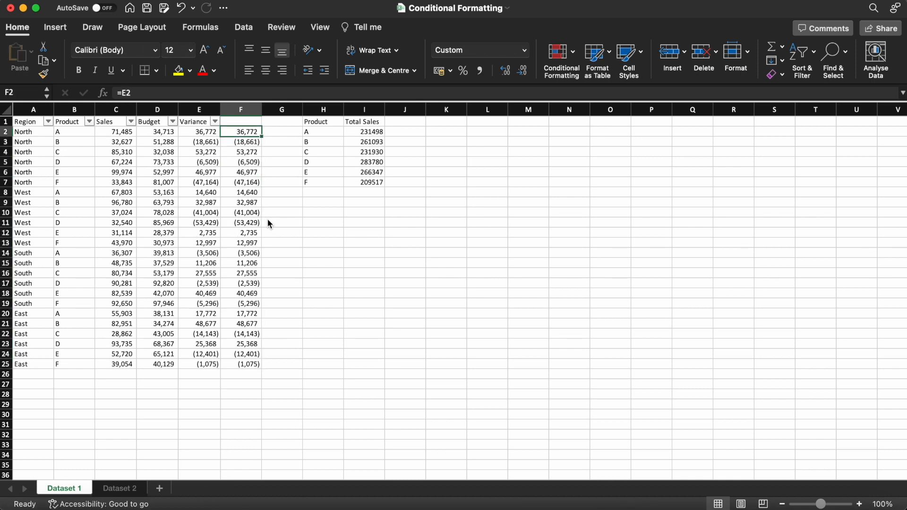
- Add blue gradient-fill data bars to the Variance copies in cells F2:F25
{"action": "key", "text": "ctrl+shift+Down"}
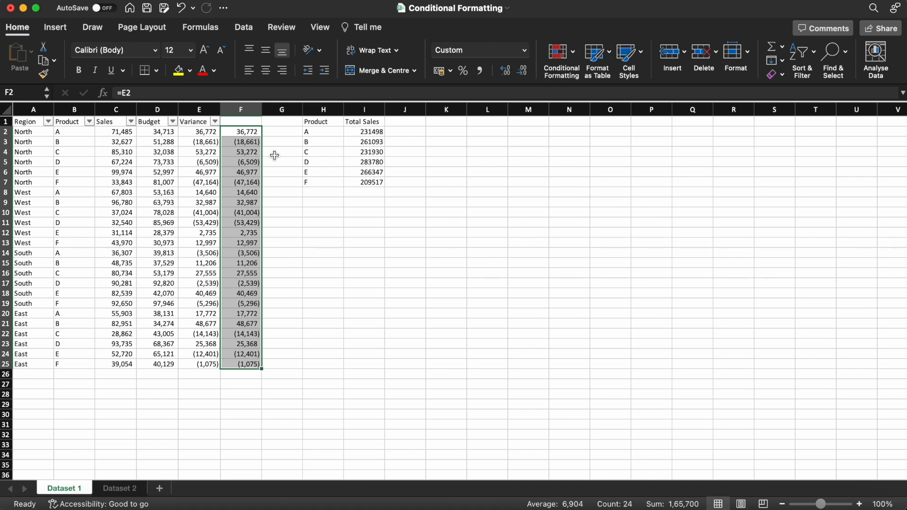
{"action": "left_click", "coordinate": [567, 56]}
{"action": "mouse_move", "coordinate": [616, 115]}
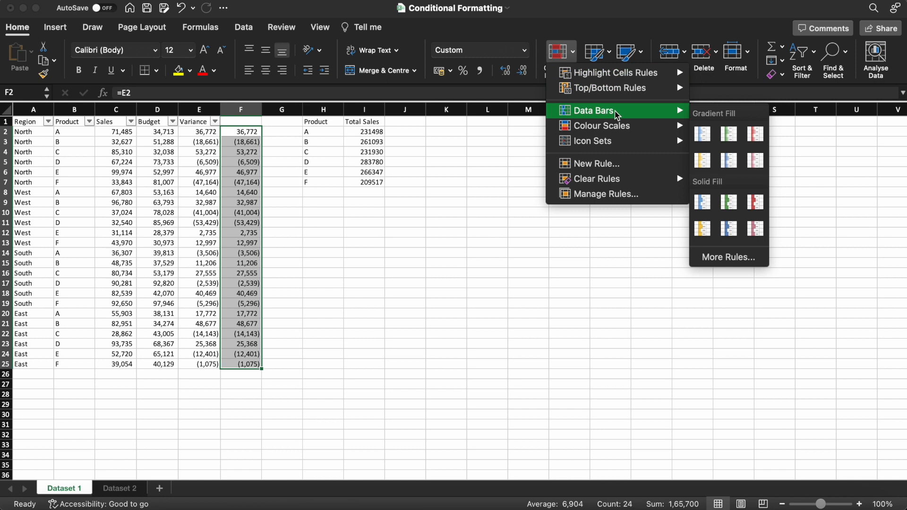
{"action": "left_click", "coordinate": [706, 140]}
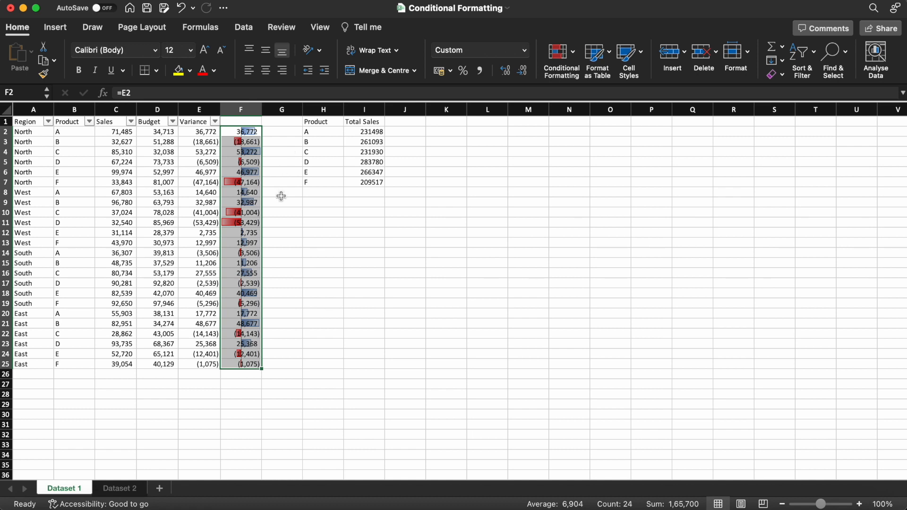
- Edit the blue data bar rule on F2:F25 so that only the bars are shown, without the numbers
{"action": "left_click", "coordinate": [561, 57]}
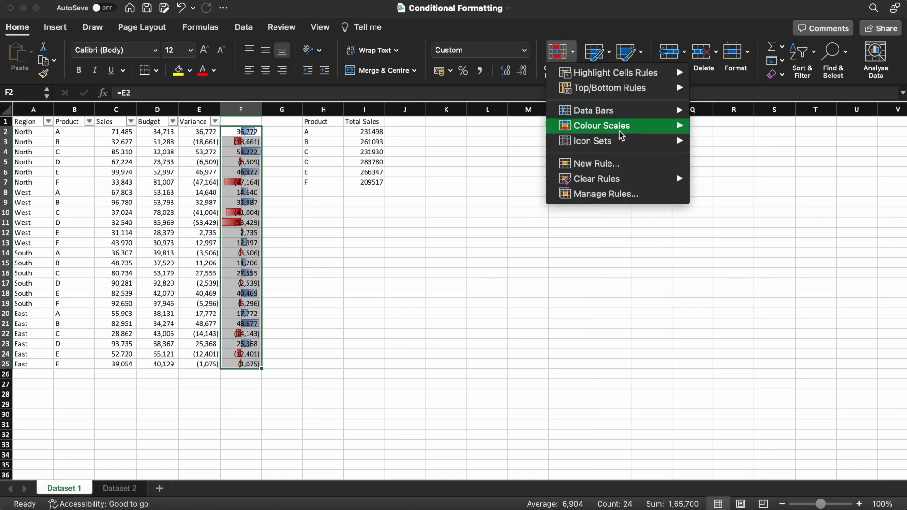
{"action": "left_click", "coordinate": [630, 195]}
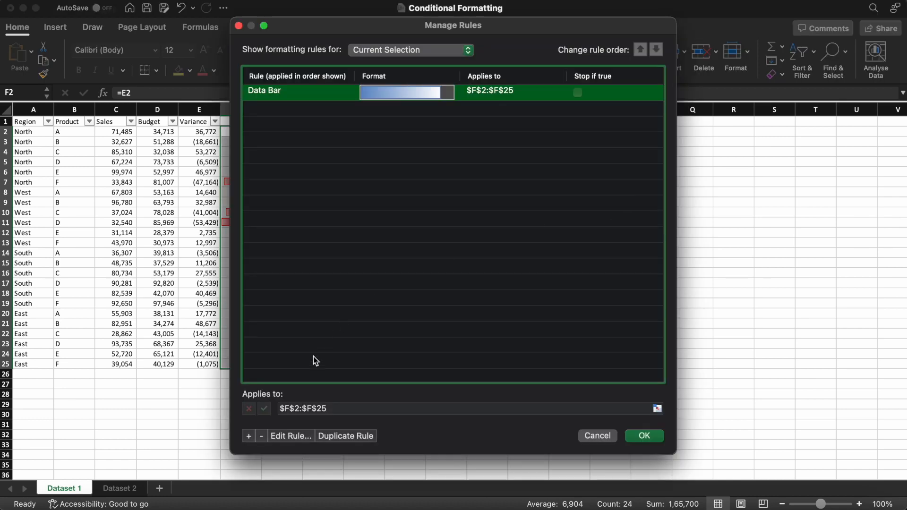
{"action": "left_click", "coordinate": [291, 436]}
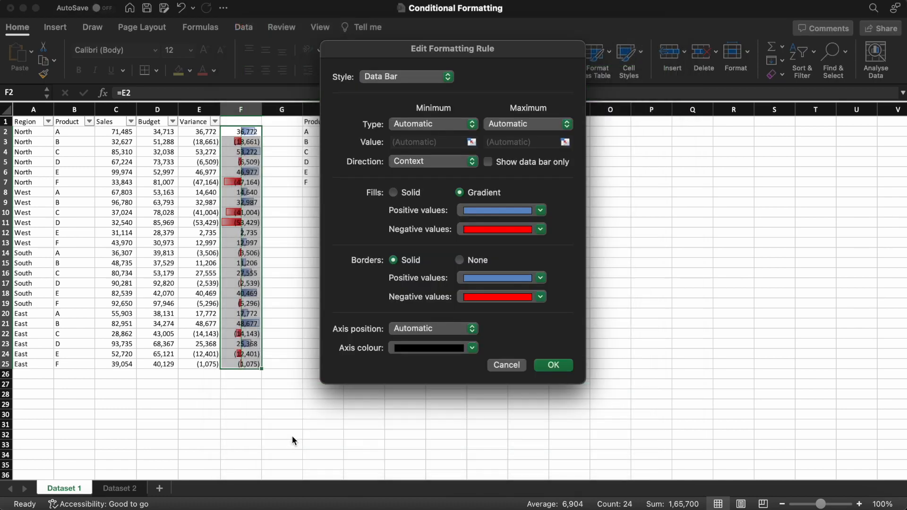
{"action": "left_click", "coordinate": [517, 163]}
{"action": "left_click", "coordinate": [553, 365]}
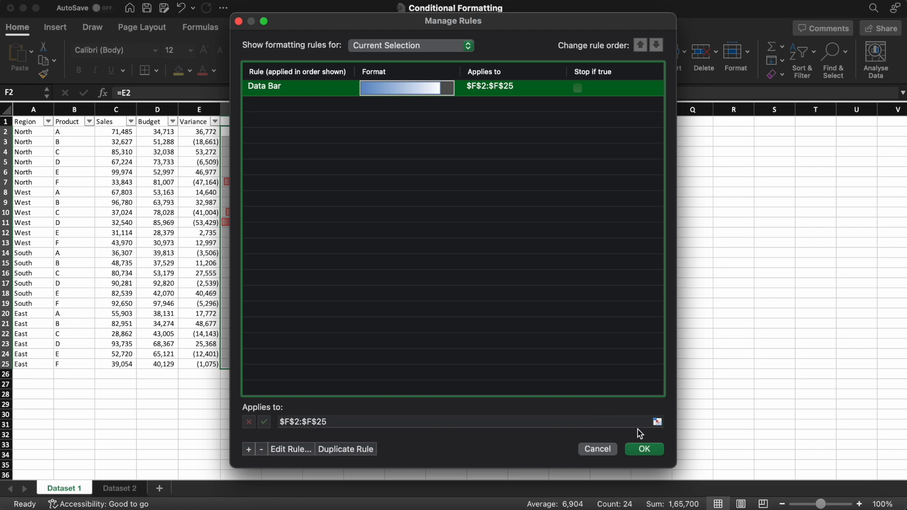
{"action": "left_click", "coordinate": [644, 452]}
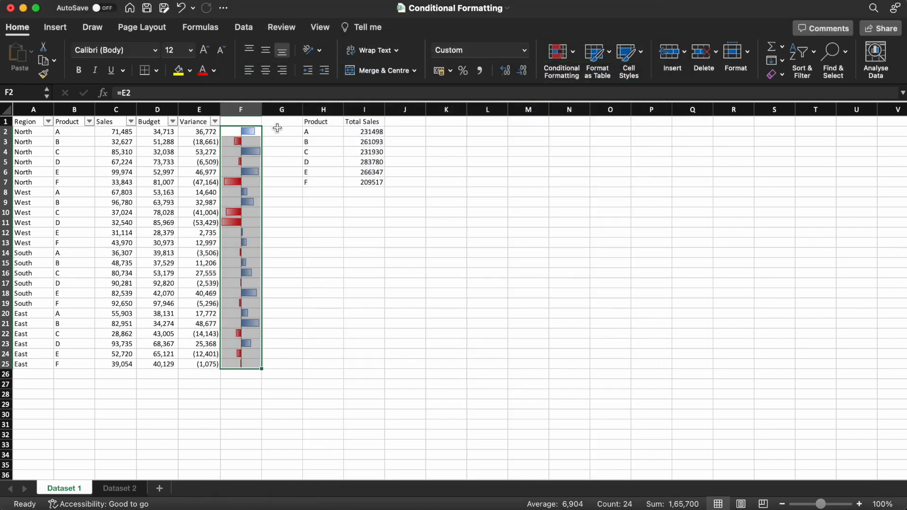
{"action": "left_click", "coordinate": [304, 242]}
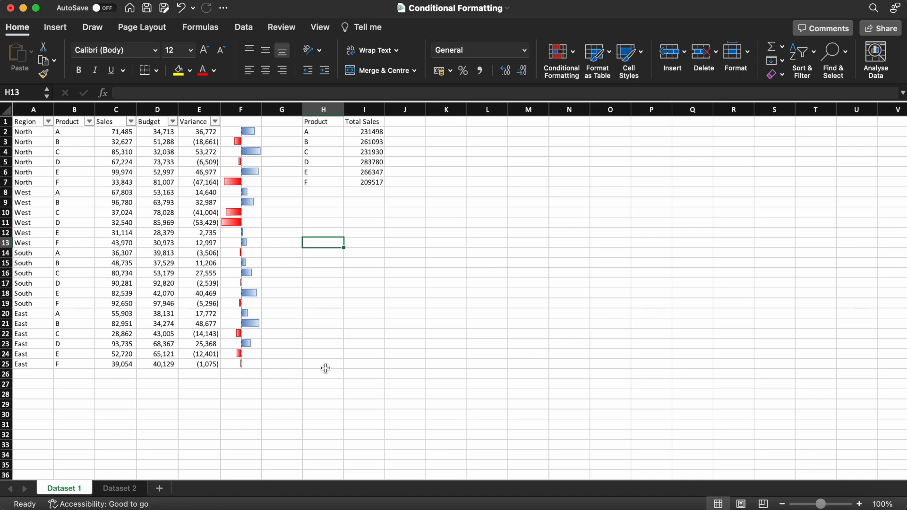
{"action": "left_click", "coordinate": [561, 54]}
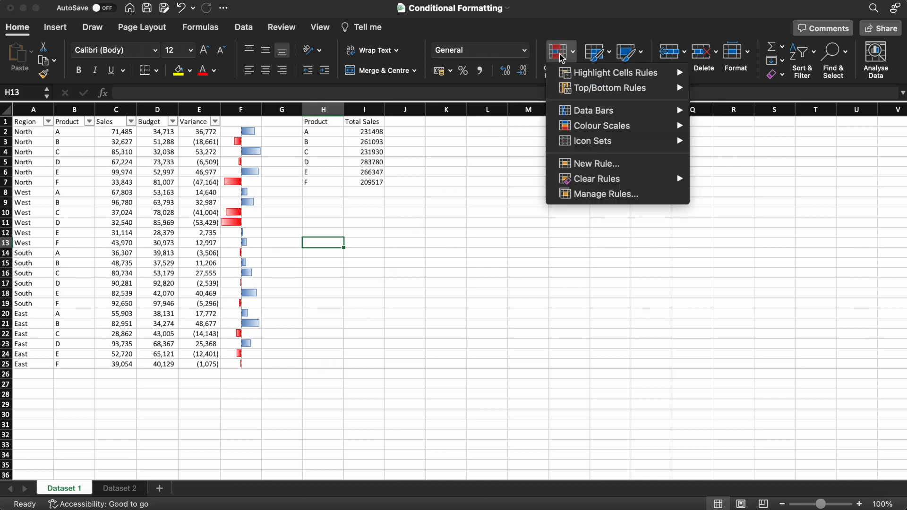
{"action": "mouse_move", "coordinate": [648, 113]}
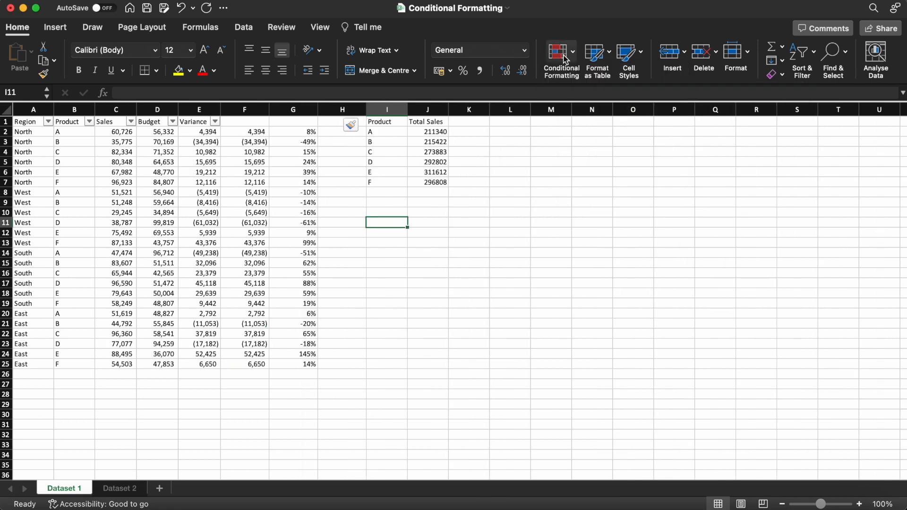
{"action": "left_click", "coordinate": [564, 55]}
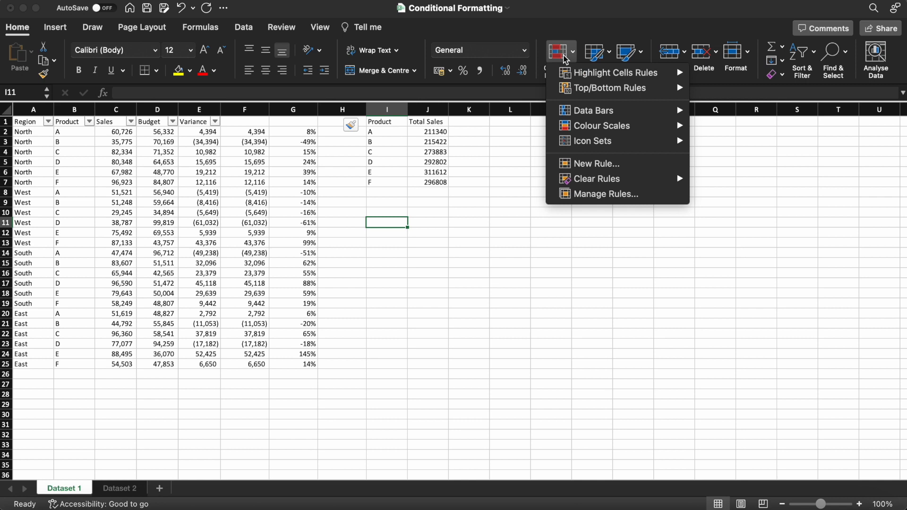
{"action": "mouse_move", "coordinate": [630, 115]}
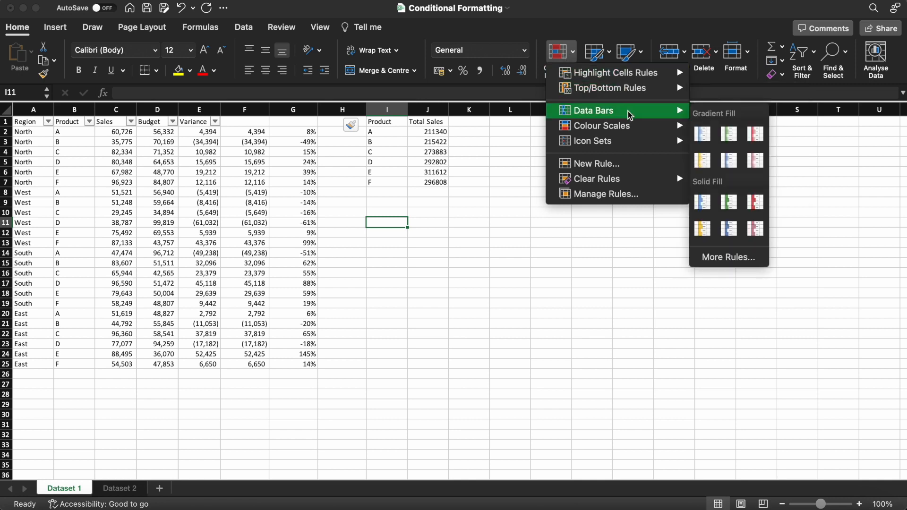
{"action": "mouse_move", "coordinate": [594, 148]}
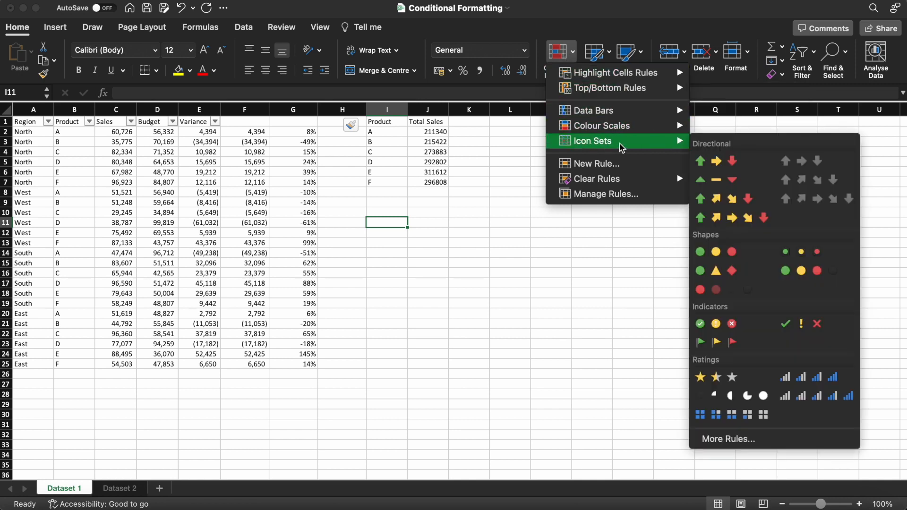
{"action": "mouse_move", "coordinate": [621, 131]}
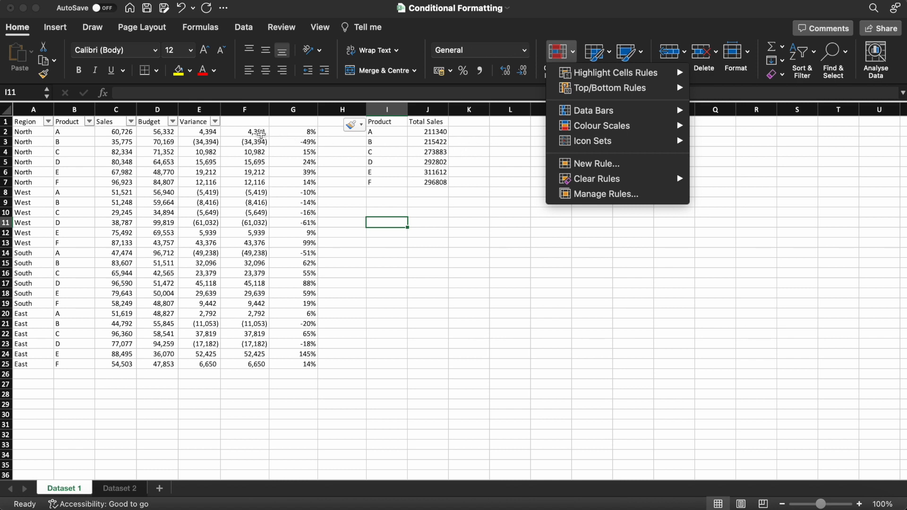
- Apply the icon set of green, yellow and red circles to cells F2:F25
{"action": "left_click", "coordinate": [261, 134]}
{"action": "left_click", "coordinate": [258, 132]}
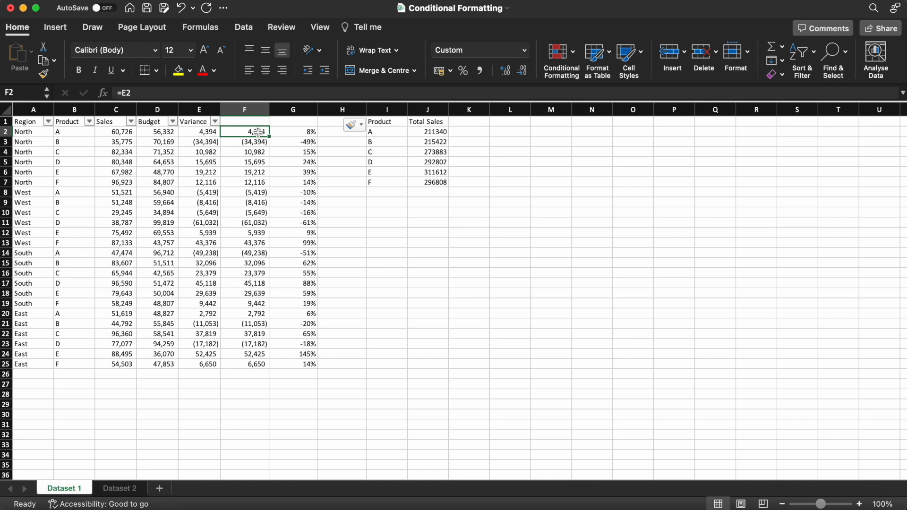
{"action": "key", "text": "super+shift+Down"}
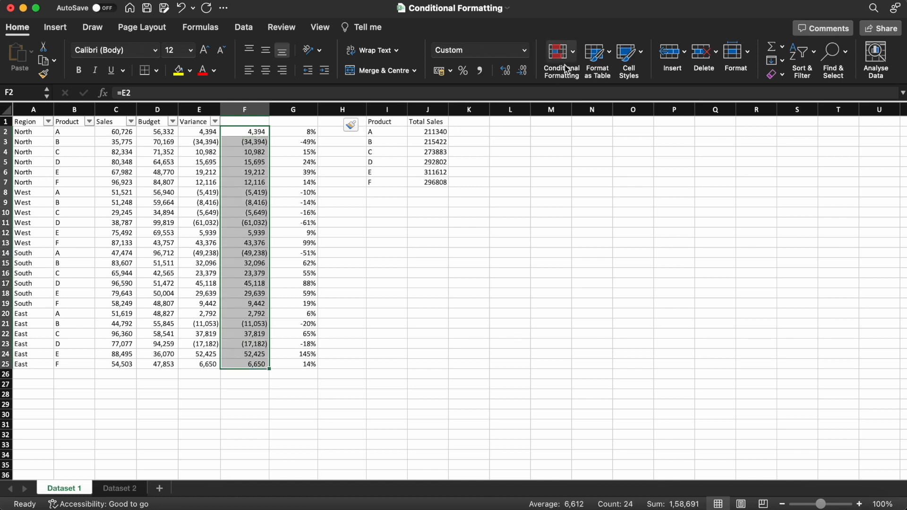
{"action": "left_click", "coordinate": [568, 60]}
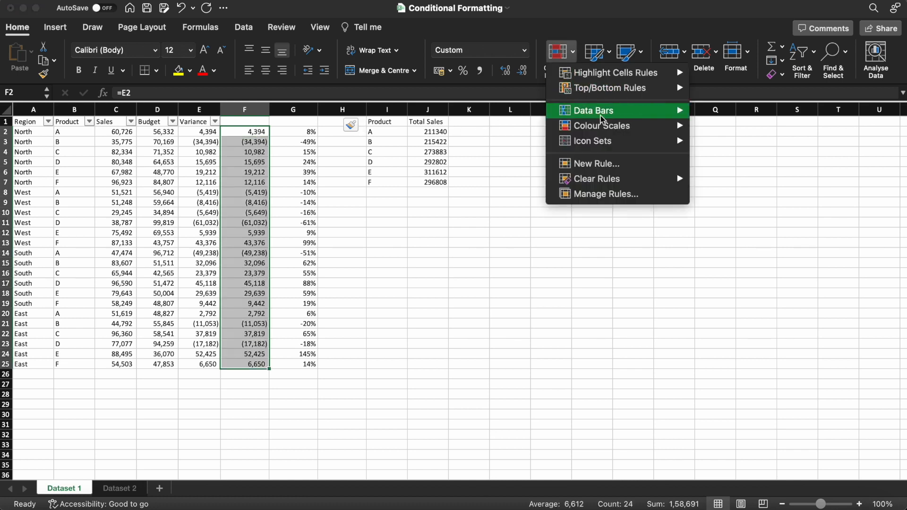
{"action": "mouse_move", "coordinate": [633, 147]}
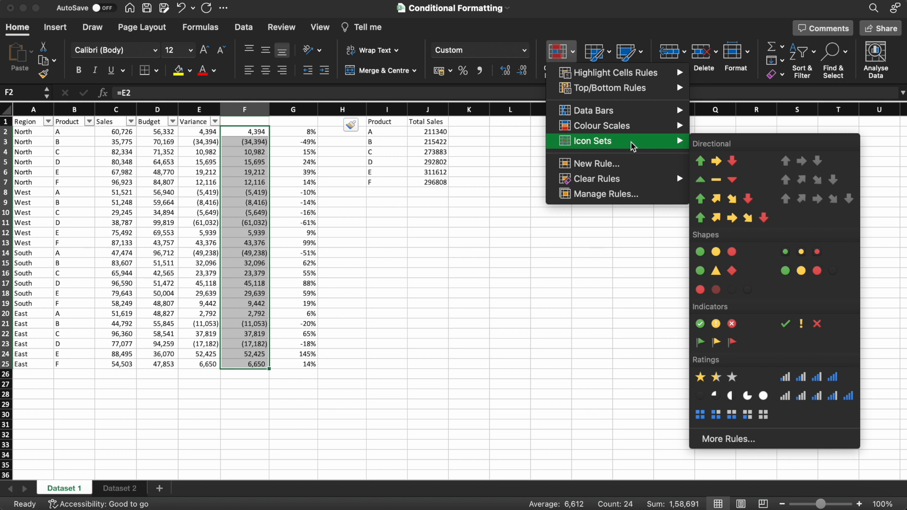
{"action": "left_click", "coordinate": [737, 260]}
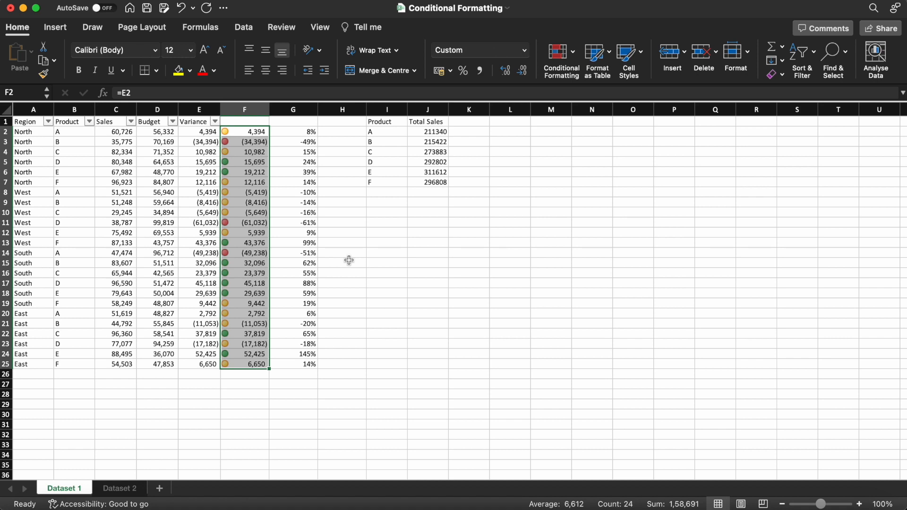
- Edit the icon set rule on F2:F25 so both thresholds use type Number with value 0
{"action": "left_click", "coordinate": [562, 56]}
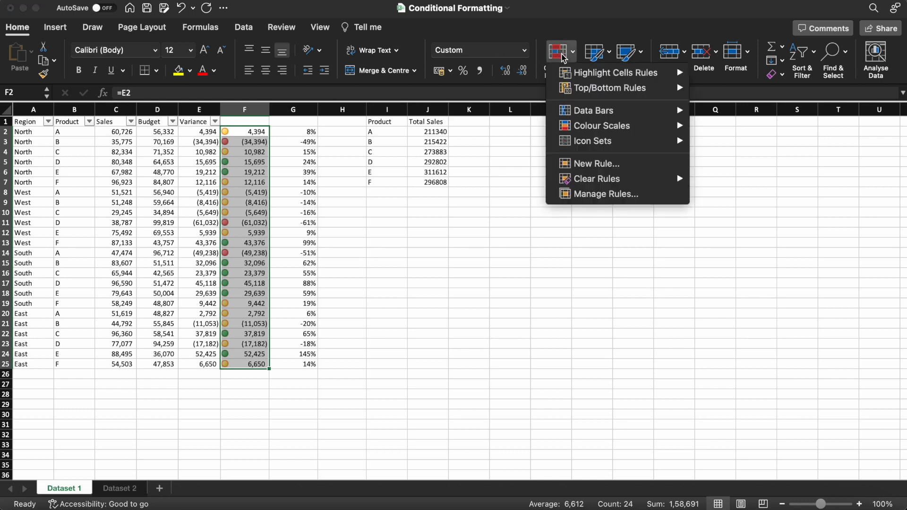
{"action": "left_click", "coordinate": [634, 199]}
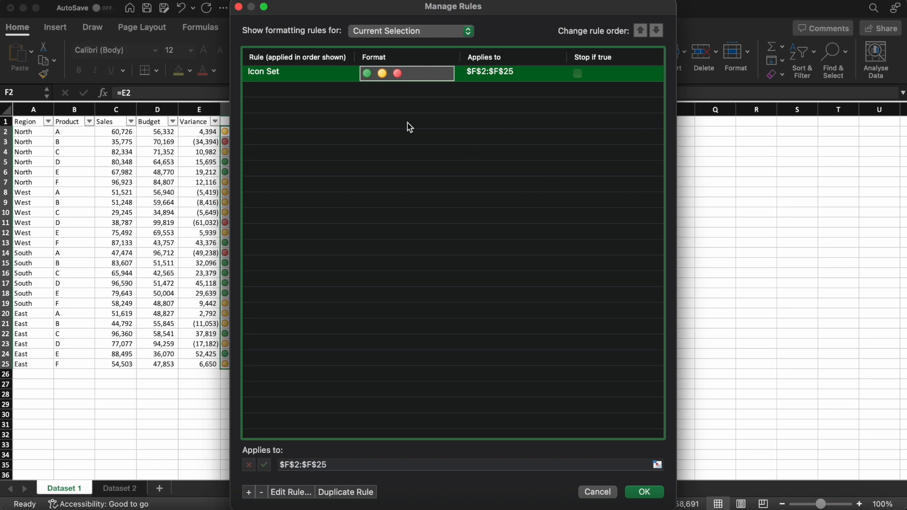
{"action": "left_click", "coordinate": [292, 492]}
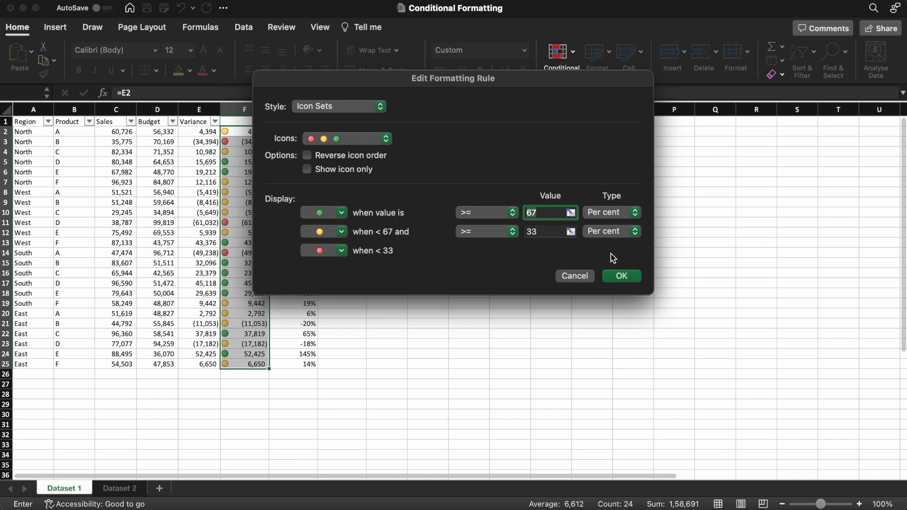
{"action": "left_click", "coordinate": [626, 213]}
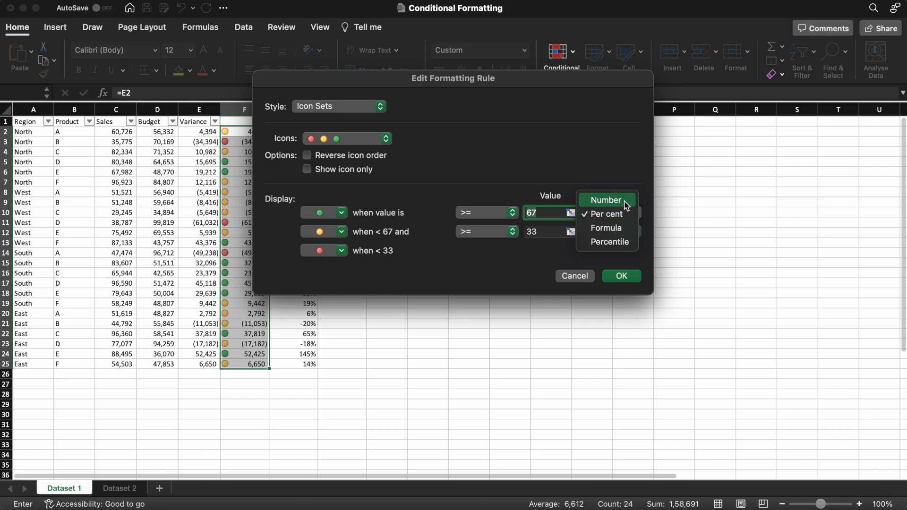
{"action": "left_click", "coordinate": [606, 200]}
{"action": "left_click", "coordinate": [629, 232]}
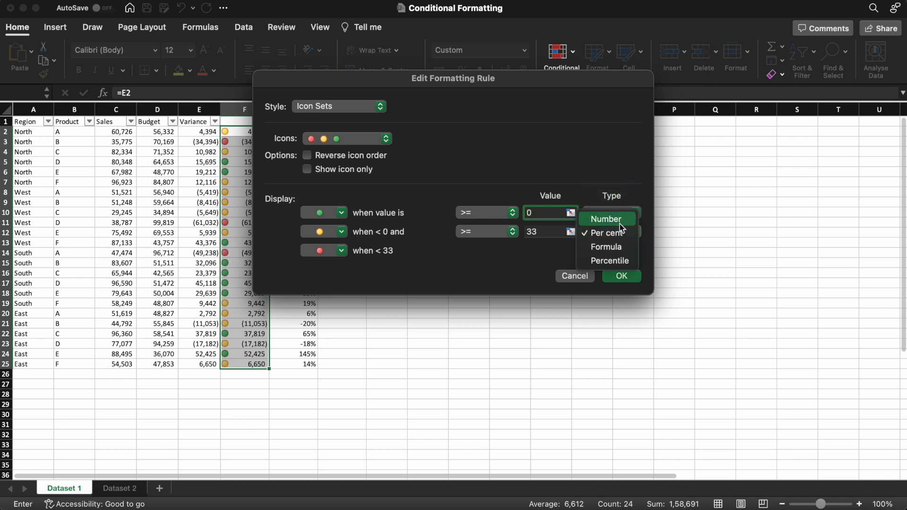
{"action": "left_click", "coordinate": [606, 218]}
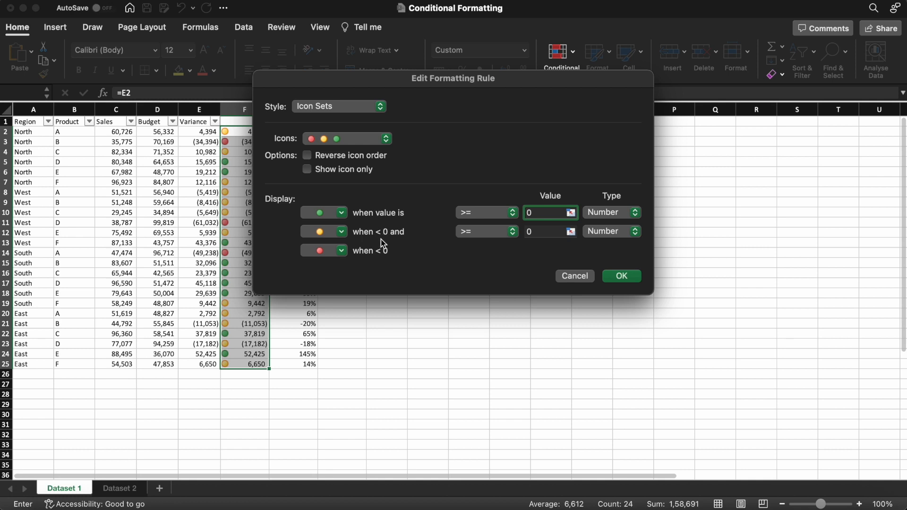
- Replace the rule's yellow middle icon with a red circle and apply the edited rule to F2:F25
{"action": "left_click", "coordinate": [342, 233]}
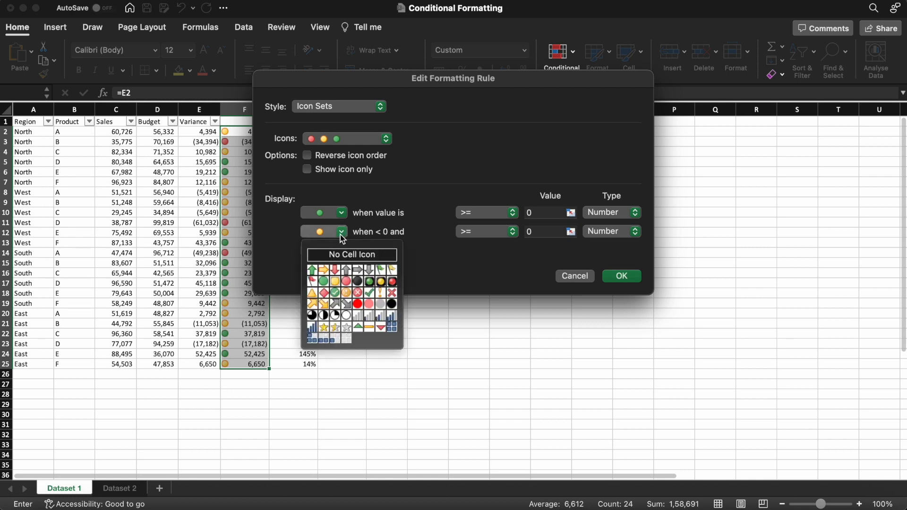
{"action": "left_click", "coordinate": [347, 283]}
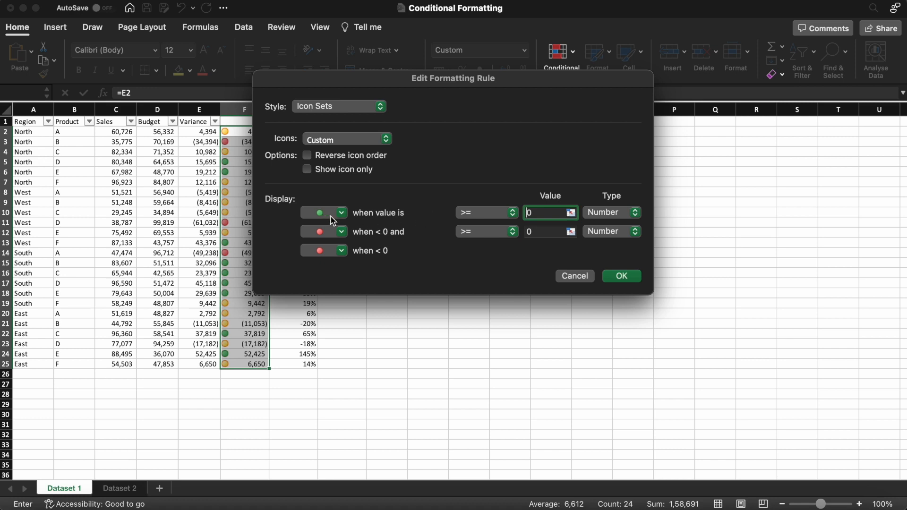
{"action": "left_click", "coordinate": [630, 277]}
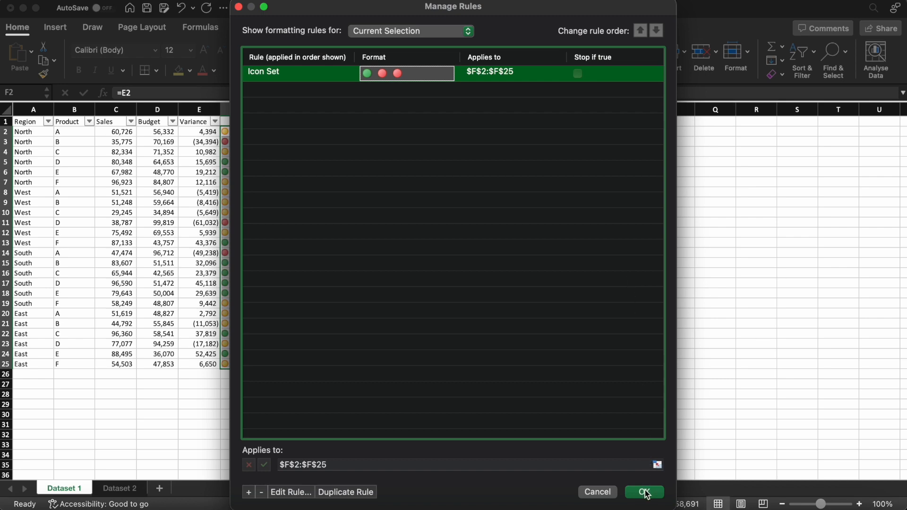
{"action": "left_click", "coordinate": [645, 492]}
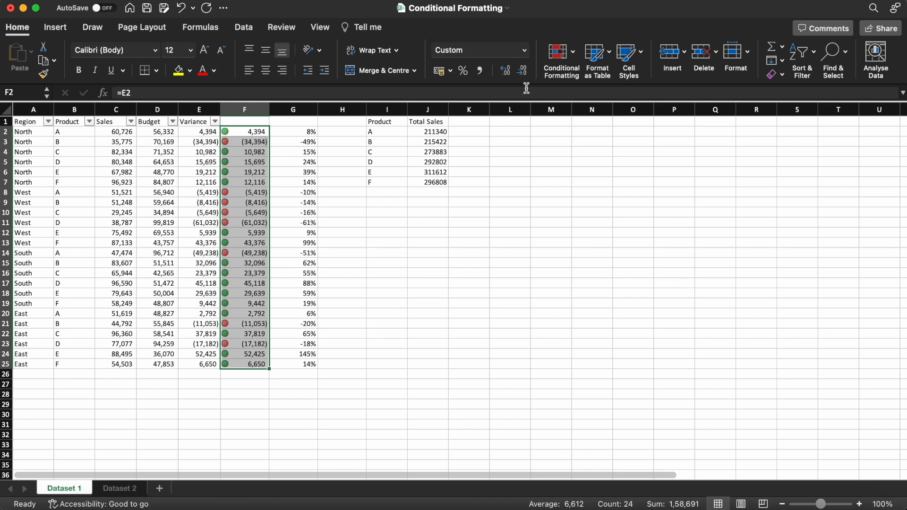
- Set the icon set rule on F2:F25 to show the icon only, and narrow column F to the width of the icons
{"action": "left_click", "coordinate": [561, 54]}
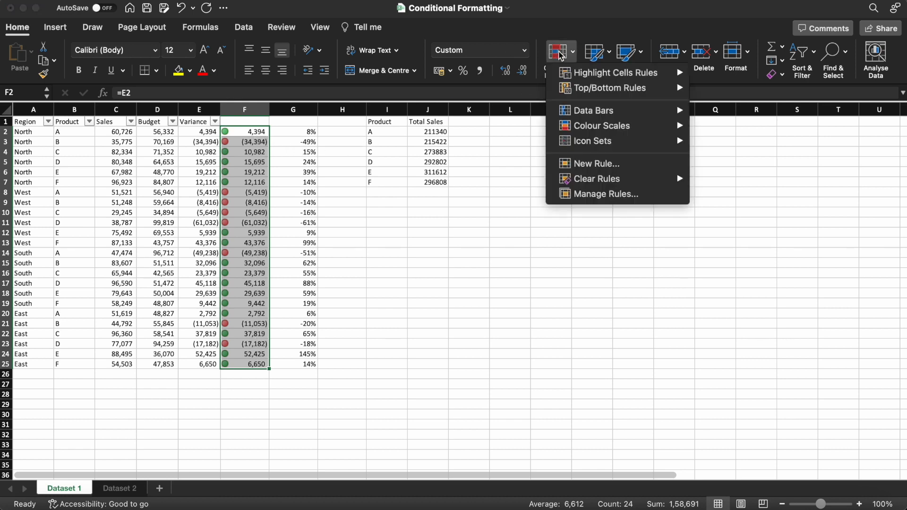
{"action": "left_click", "coordinate": [627, 200]}
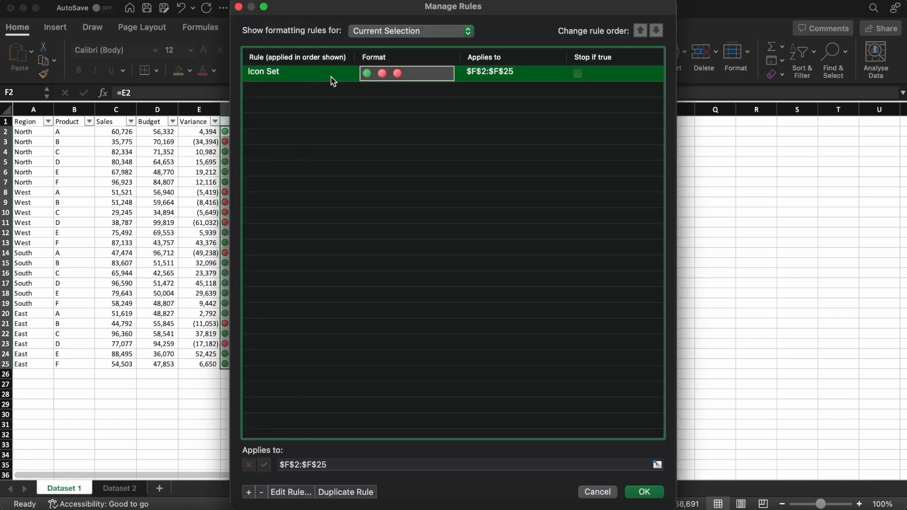
{"action": "left_click", "coordinate": [288, 494]}
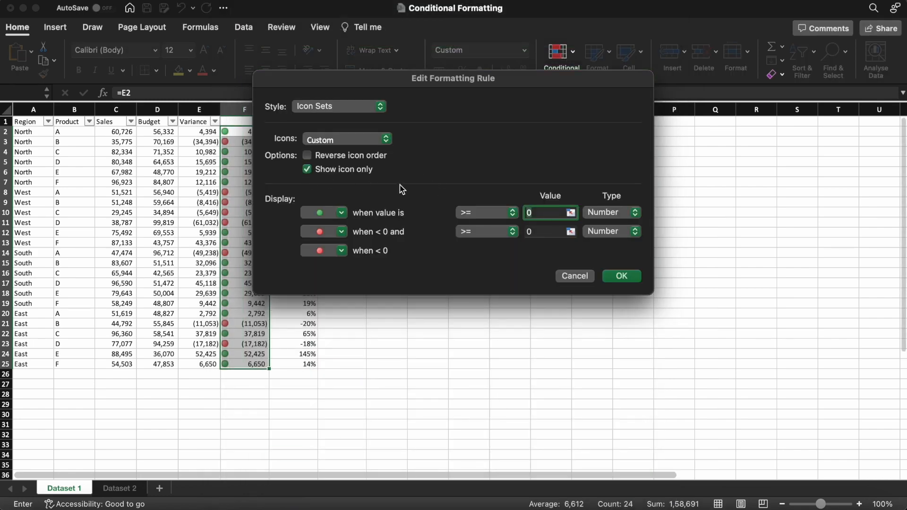
{"action": "left_click", "coordinate": [628, 279]}
{"action": "left_click", "coordinate": [644, 491]}
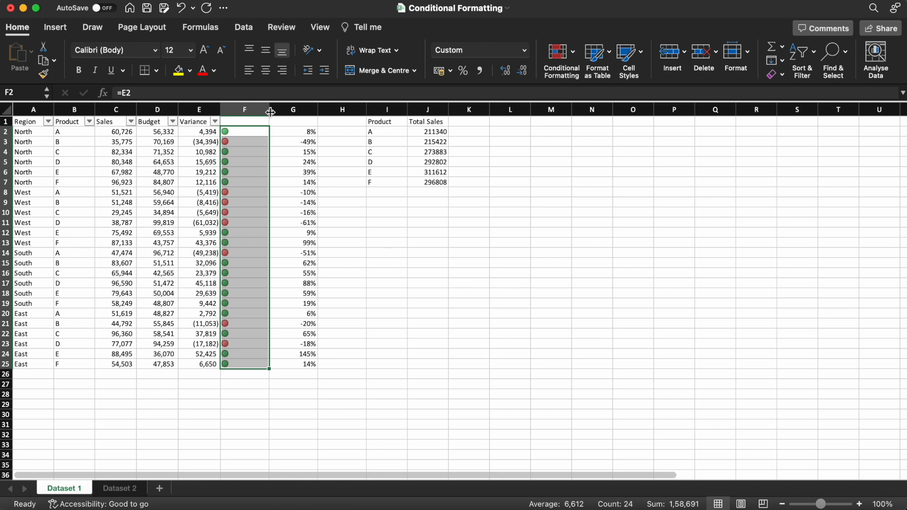
{"action": "left_click_drag", "start_coordinate": [270, 112], "coordinate": [232, 113]}
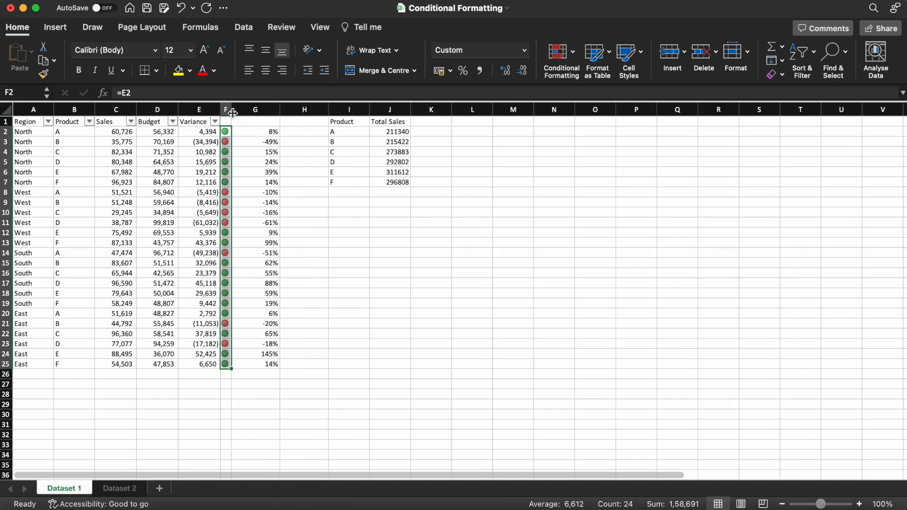
- Centre-align the icons in column F
{"action": "left_click", "coordinate": [243, 390]}
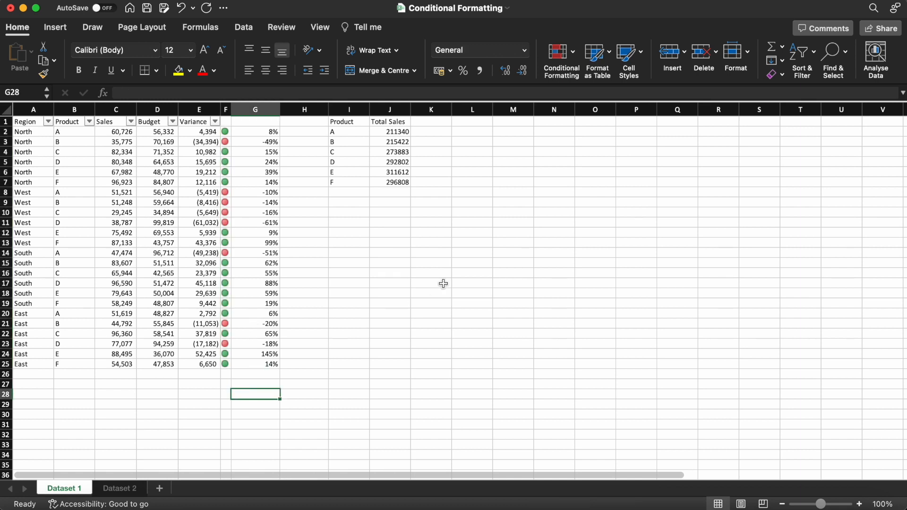
{"action": "left_click", "coordinate": [226, 110]}
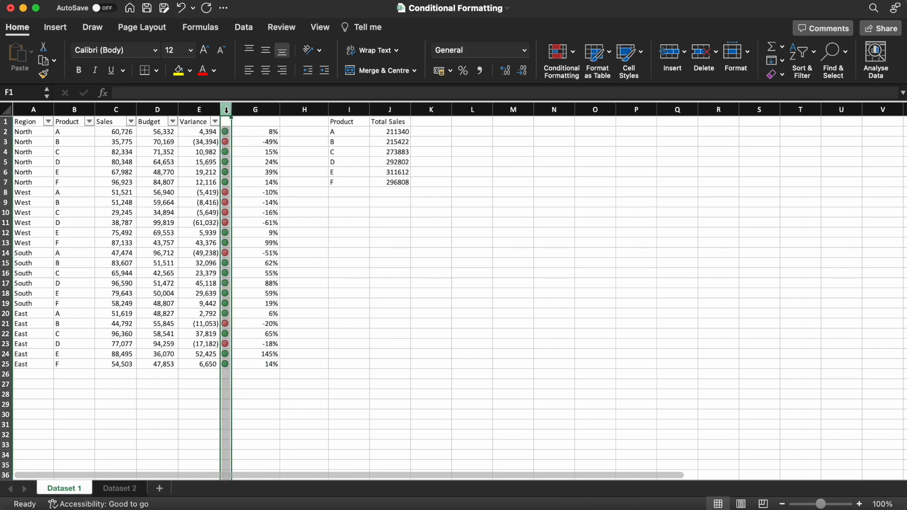
{"action": "left_click", "coordinate": [266, 74]}
{"action": "left_click", "coordinate": [349, 253]}
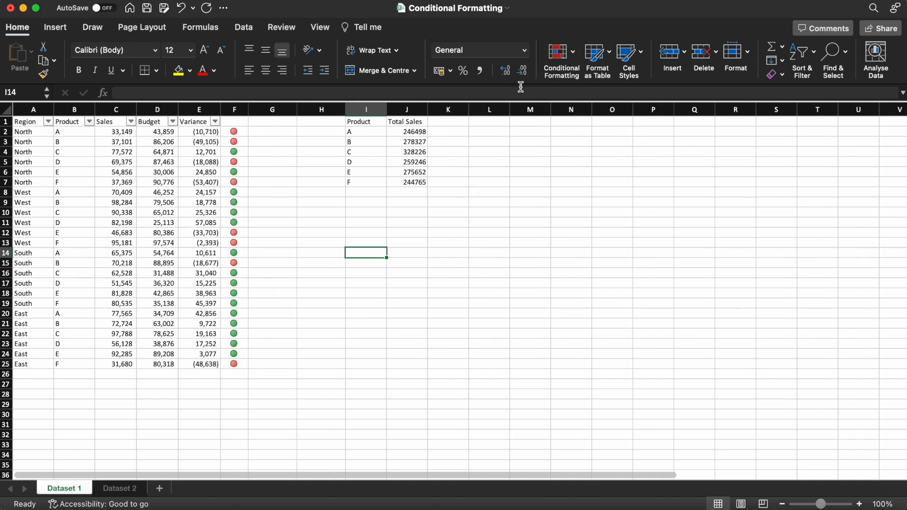
- Switch to the Dataset 2 sheet with the daily temperatures
{"action": "left_click", "coordinate": [566, 55]}
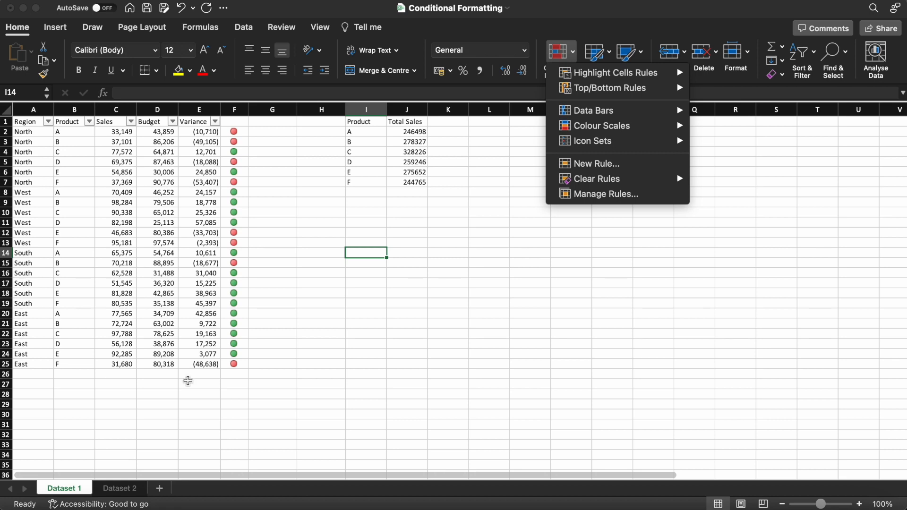
{"action": "left_click", "coordinate": [121, 490]}
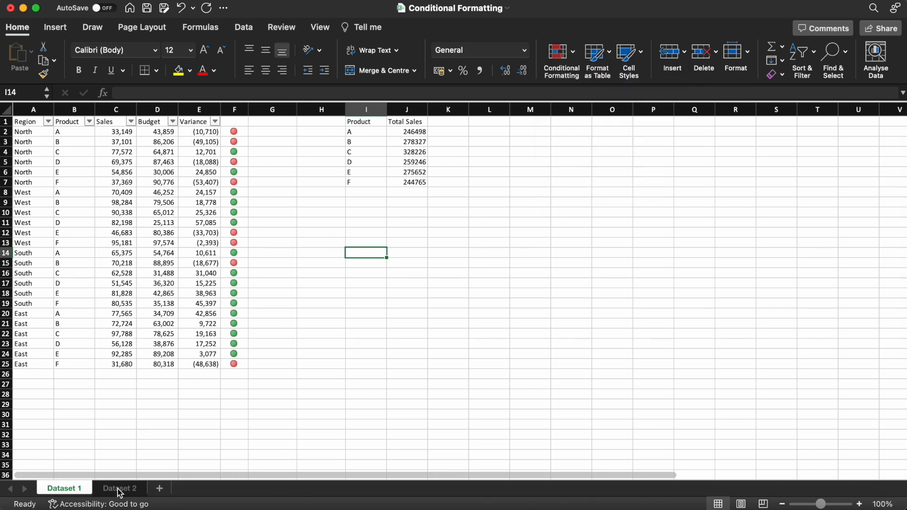
{"action": "left_click", "coordinate": [119, 491]}
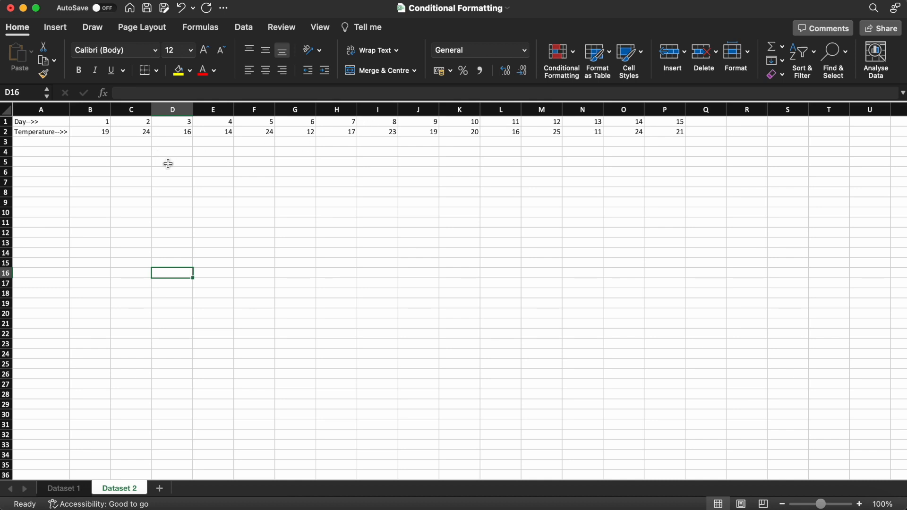
- Apply the green, yellow and red colour scale to the temperature values in B2:P2
{"action": "left_click", "coordinate": [96, 134]}
{"action": "key", "text": "shift+Right"}
{"action": "key", "text": "shift+Right"}
{"action": "key", "text": "shift+Right"}
{"action": "key", "text": "shift+Right"}
{"action": "key", "text": "shift+Right"}
{"action": "key", "text": "shift+Right"}
{"action": "key", "text": "shift+Right"}
{"action": "key", "text": "shift+Right"}
{"action": "key", "text": "shift+Right"}
{"action": "key", "text": "shift+Right"}
{"action": "key", "text": "shift+Right"}
{"action": "key", "text": "shift+Right"}
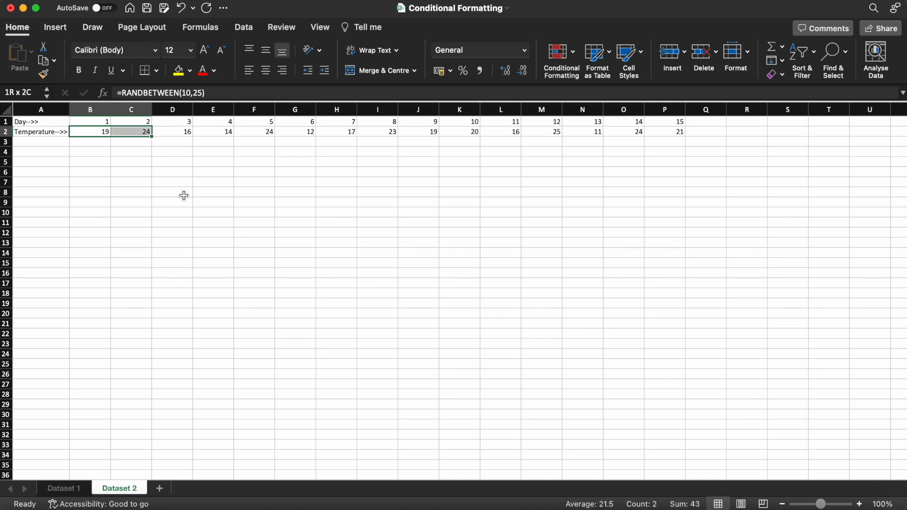
{"action": "key", "text": "shift+Right"}
{"action": "key", "text": "shift+Right"}
{"action": "key", "text": "shift+Right"}
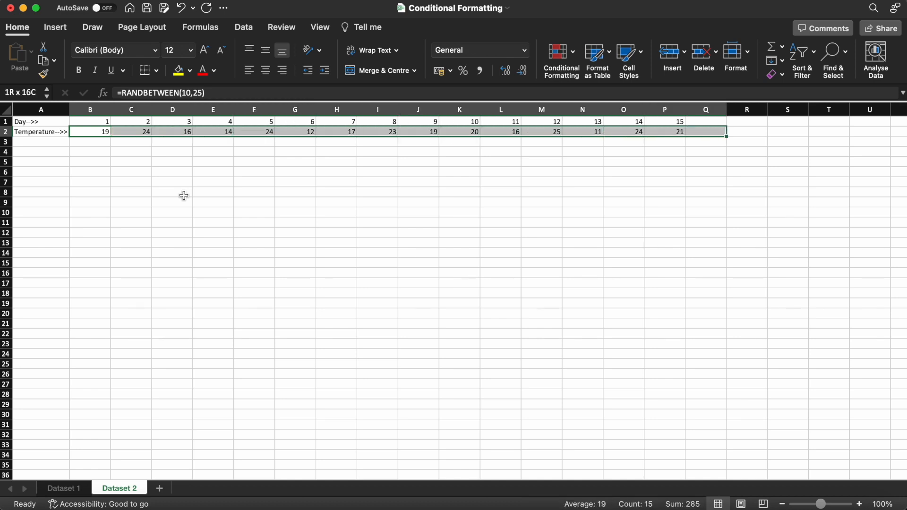
{"action": "key", "text": "shift+Left"}
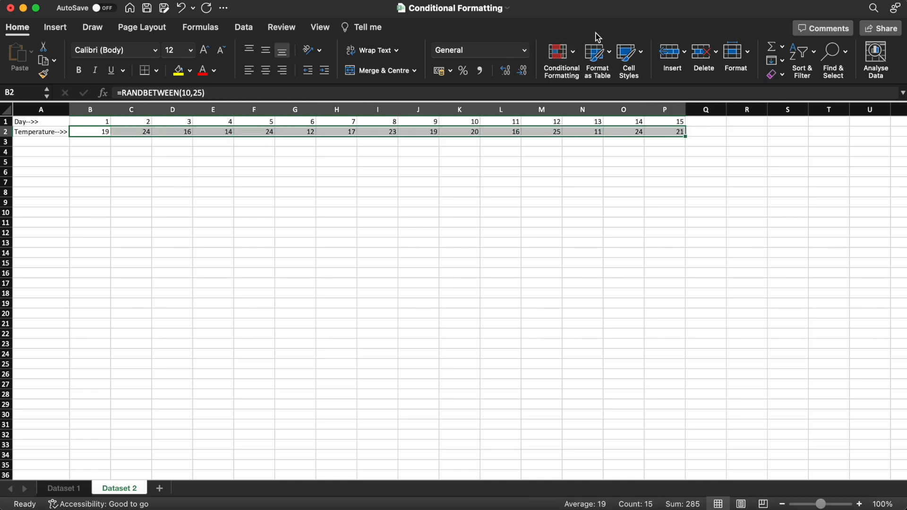
{"action": "left_click", "coordinate": [566, 54]}
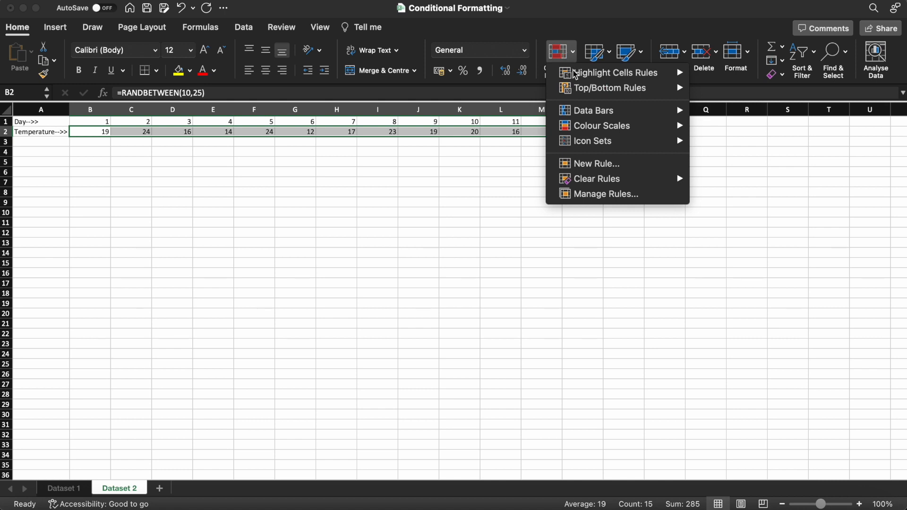
{"action": "mouse_move", "coordinate": [582, 93]}
{"action": "mouse_move", "coordinate": [629, 128]}
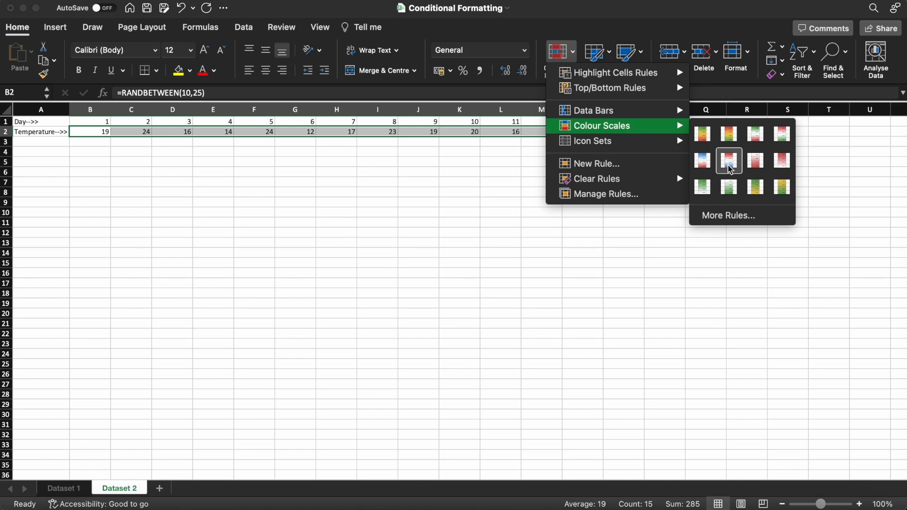
{"action": "left_click", "coordinate": [703, 137]}
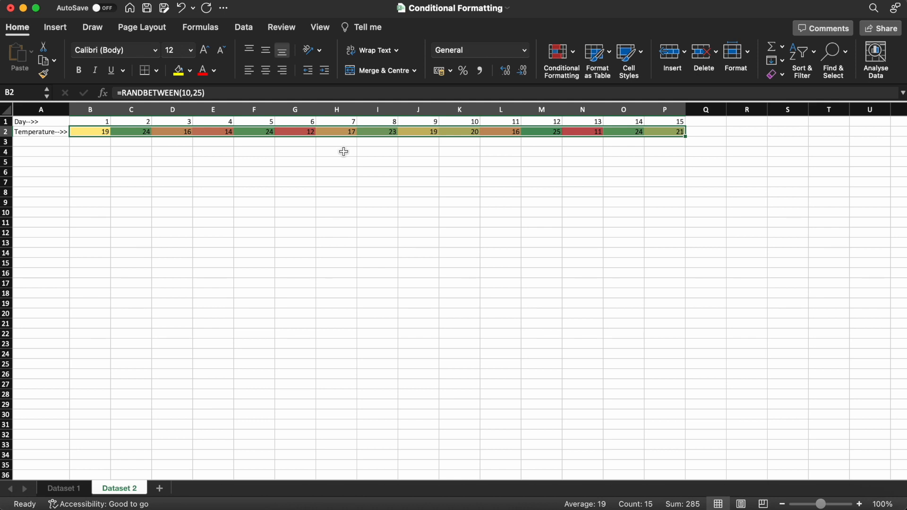
- Edit the colour scale rule on B2:P2 so the minimum colour is the theme blue, keeping the Lowest Value and Highest Value types
{"action": "left_click", "coordinate": [559, 58]}
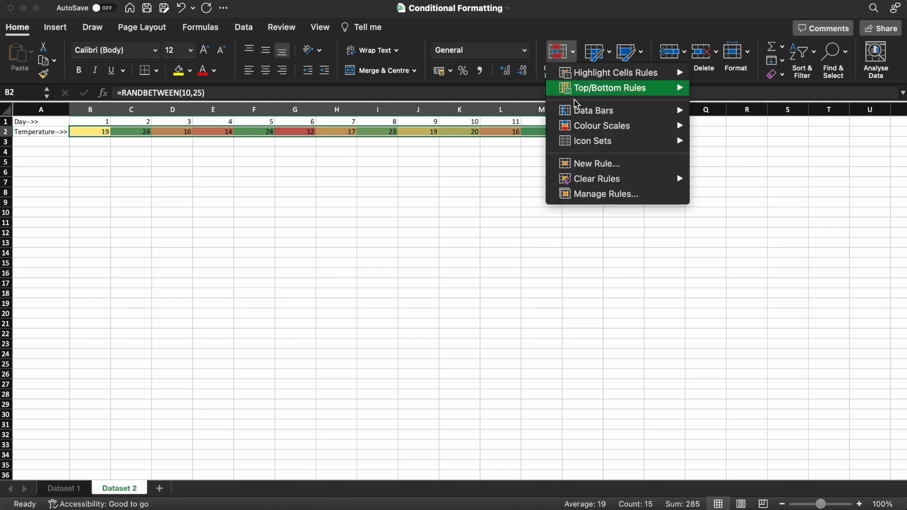
{"action": "left_click", "coordinate": [612, 193]}
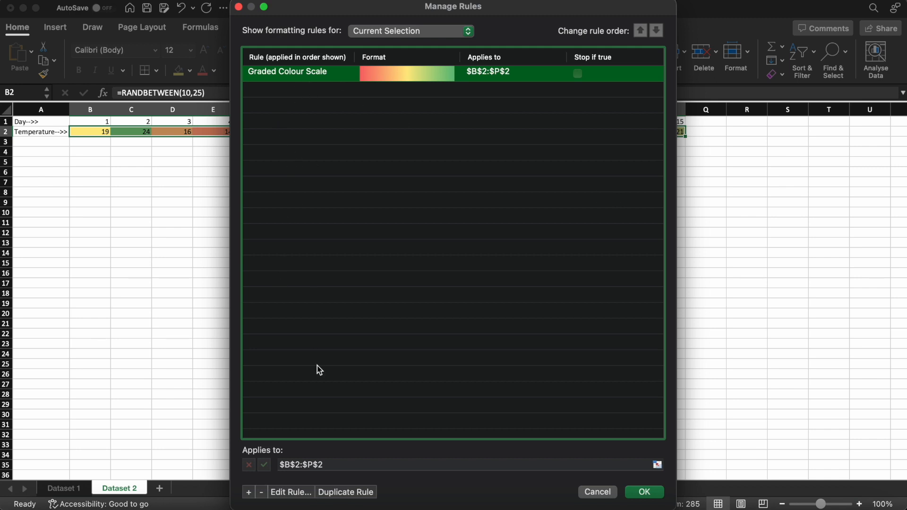
{"action": "left_click", "coordinate": [286, 492]}
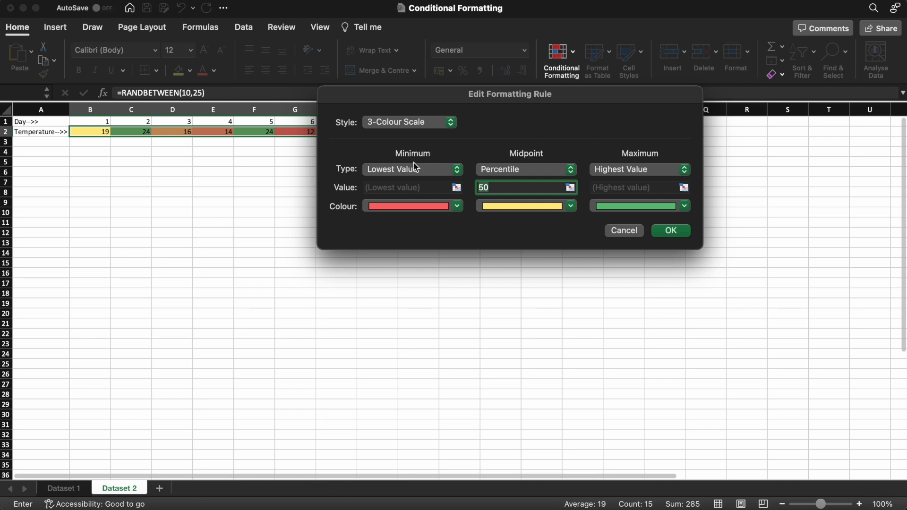
{"action": "left_click", "coordinate": [389, 171]}
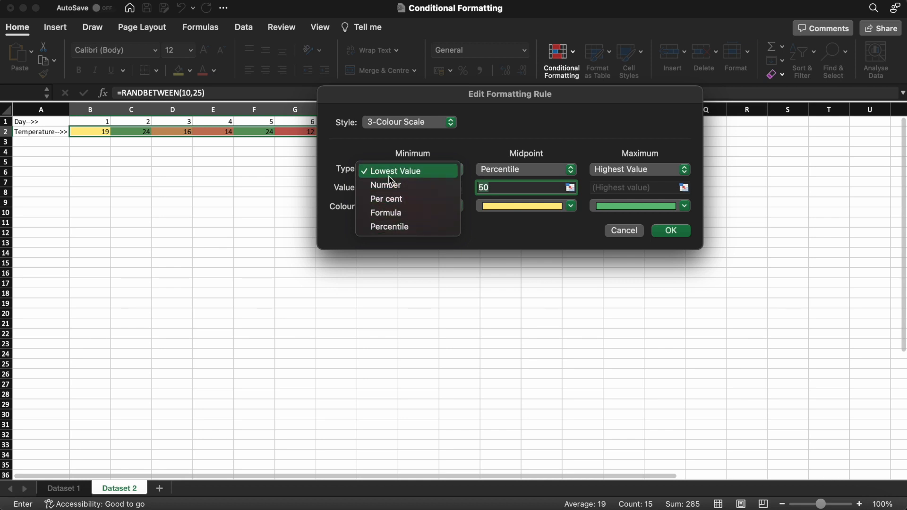
{"action": "left_click", "coordinate": [459, 148]}
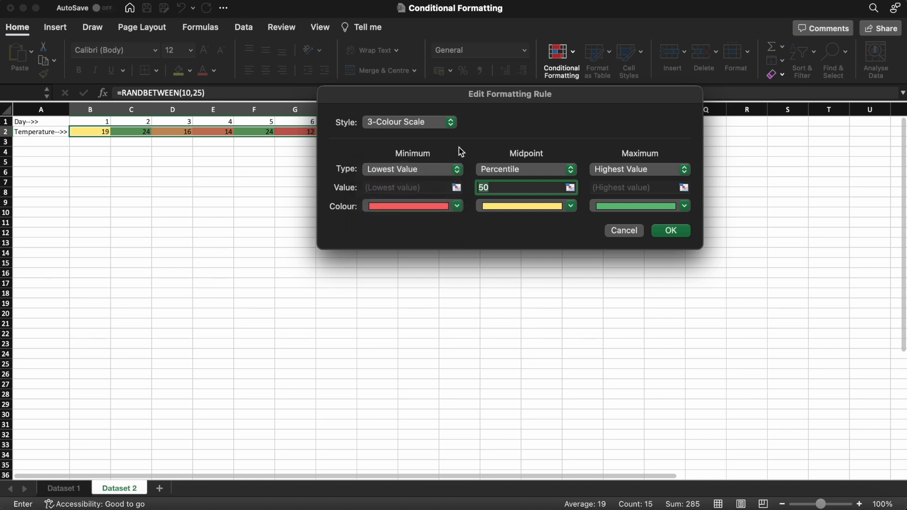
{"action": "left_click", "coordinate": [630, 174]}
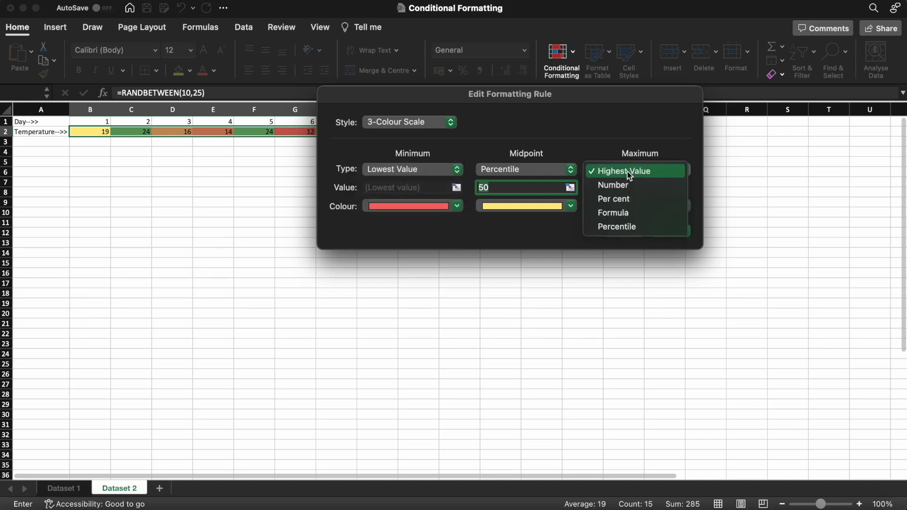
{"action": "left_click", "coordinate": [610, 148]}
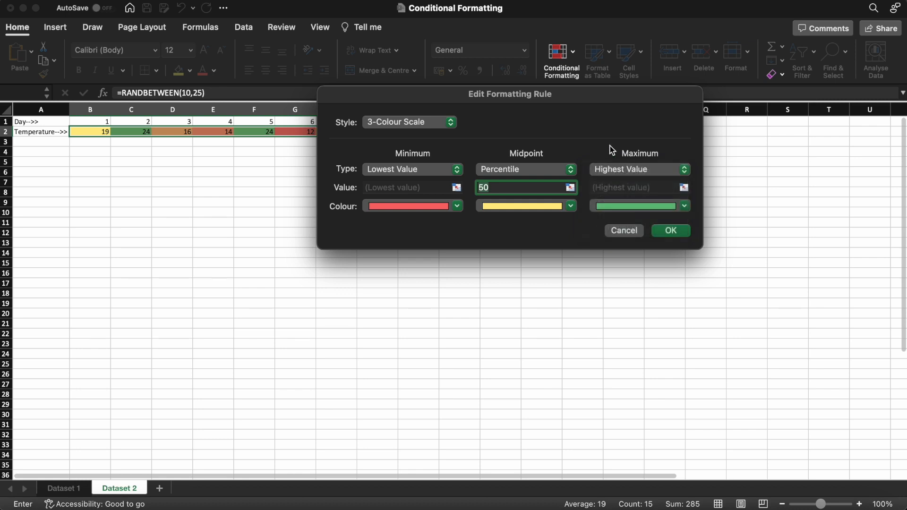
{"action": "left_click", "coordinate": [423, 207]}
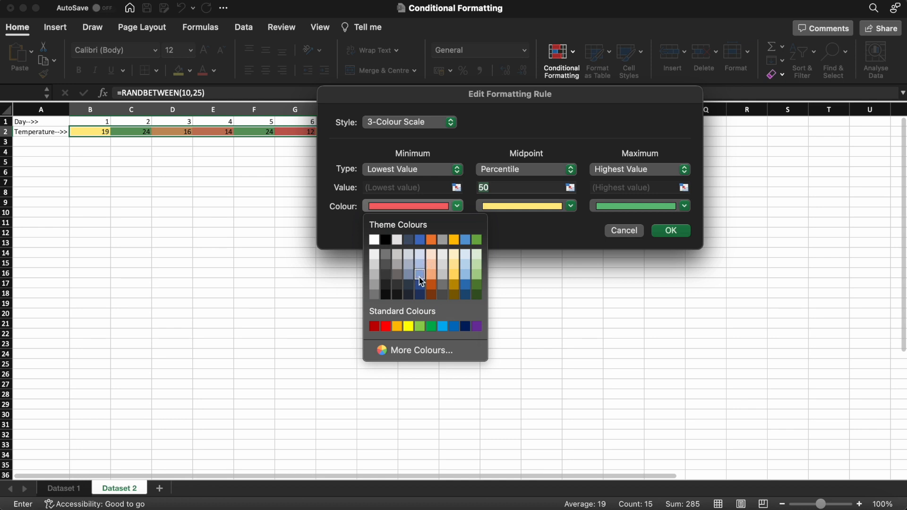
{"action": "left_click", "coordinate": [421, 241]}
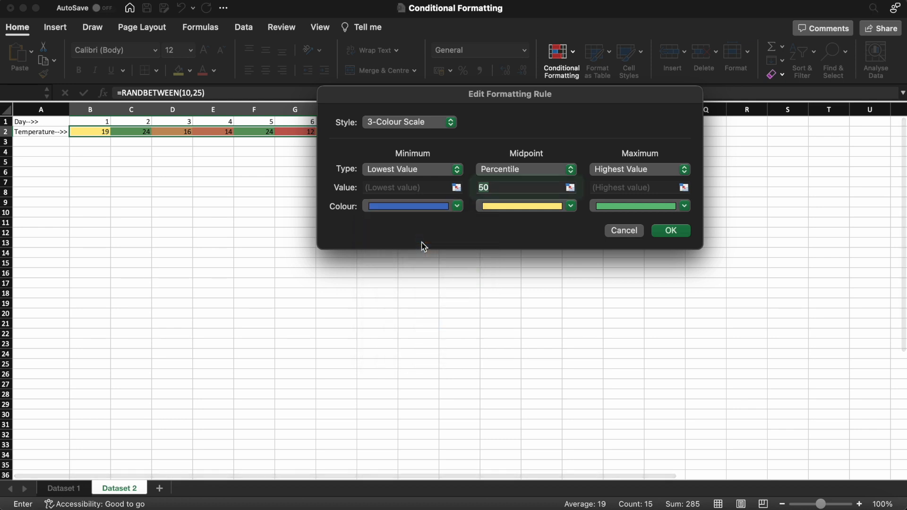
- Set the rule's maximum colour to standard orange and its midpoint colour to the lightest blue tint, and apply the edited rule to B2:P2
{"action": "left_click", "coordinate": [633, 208]}
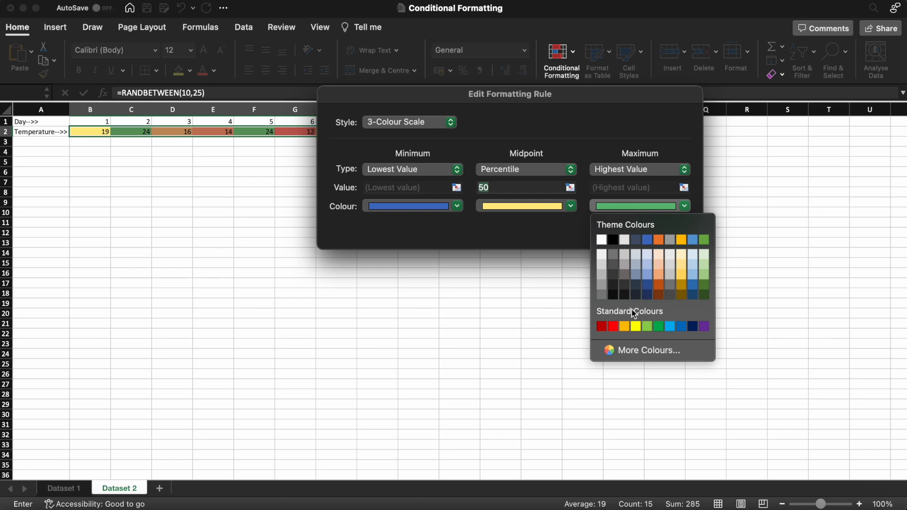
{"action": "left_click", "coordinate": [625, 325]}
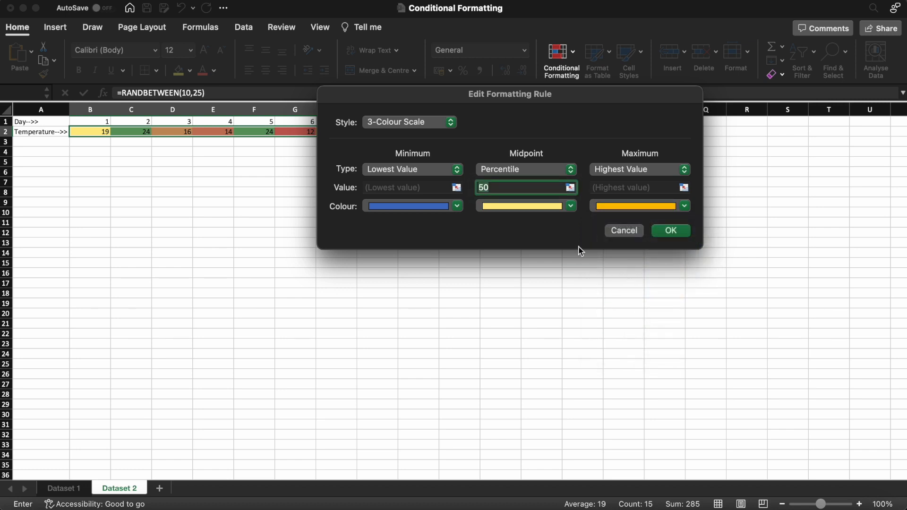
{"action": "left_click", "coordinate": [523, 210]}
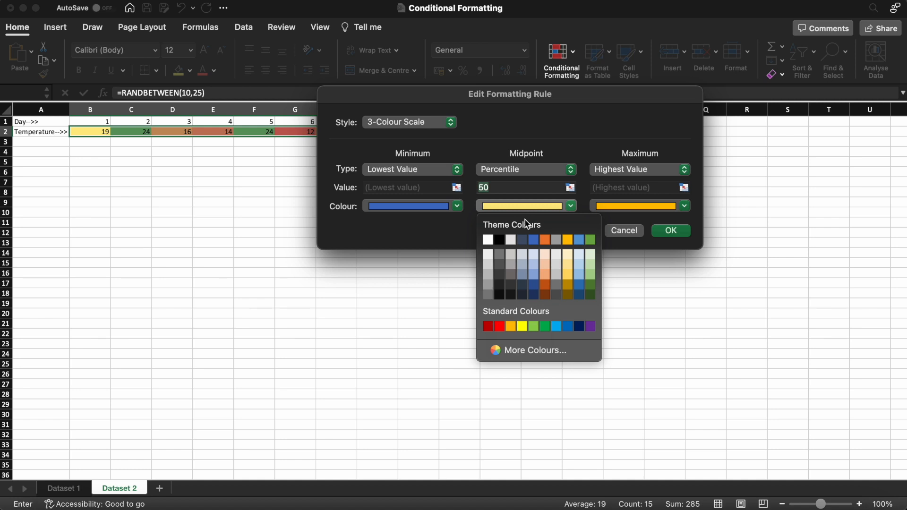
{"action": "left_click", "coordinate": [535, 255]}
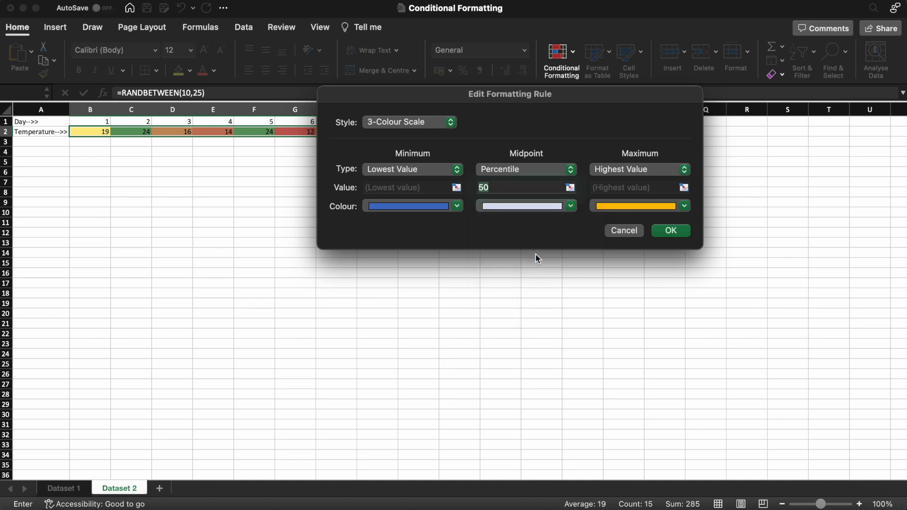
{"action": "left_click", "coordinate": [670, 231]}
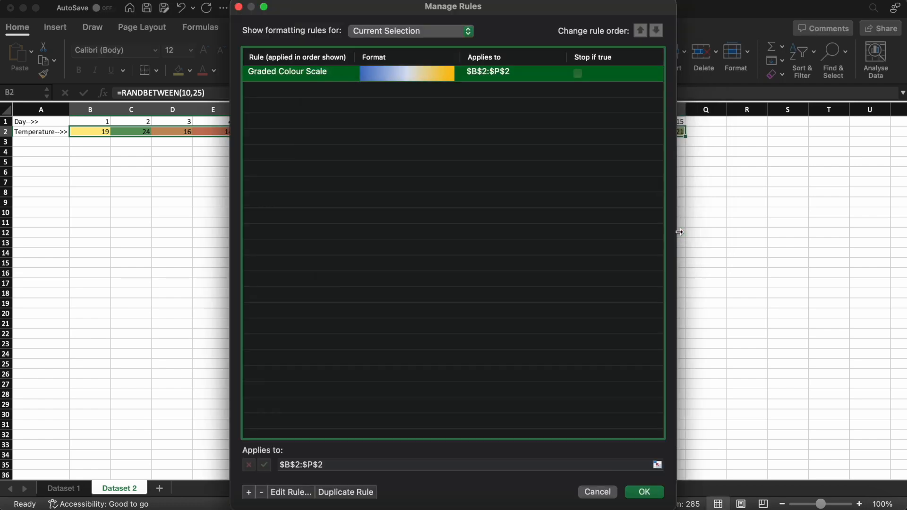
{"action": "left_click", "coordinate": [642, 492]}
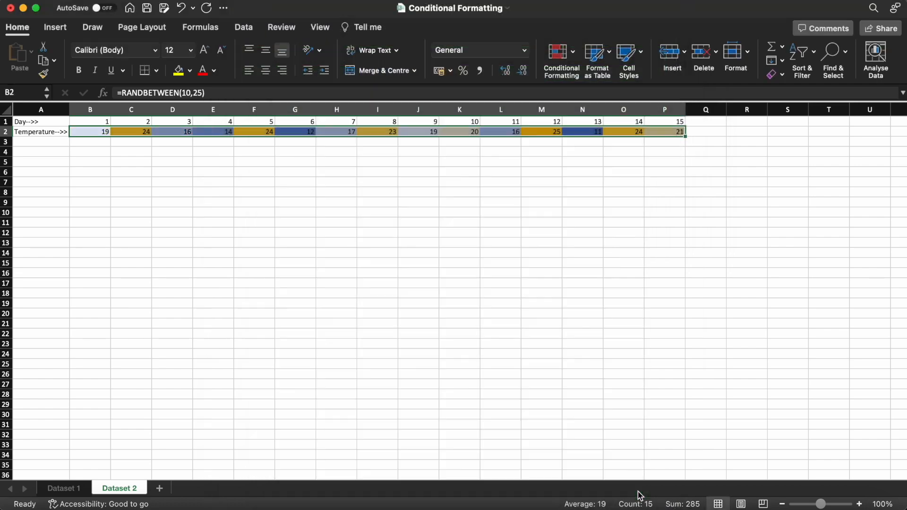
{"action": "left_click", "coordinate": [213, 166]}
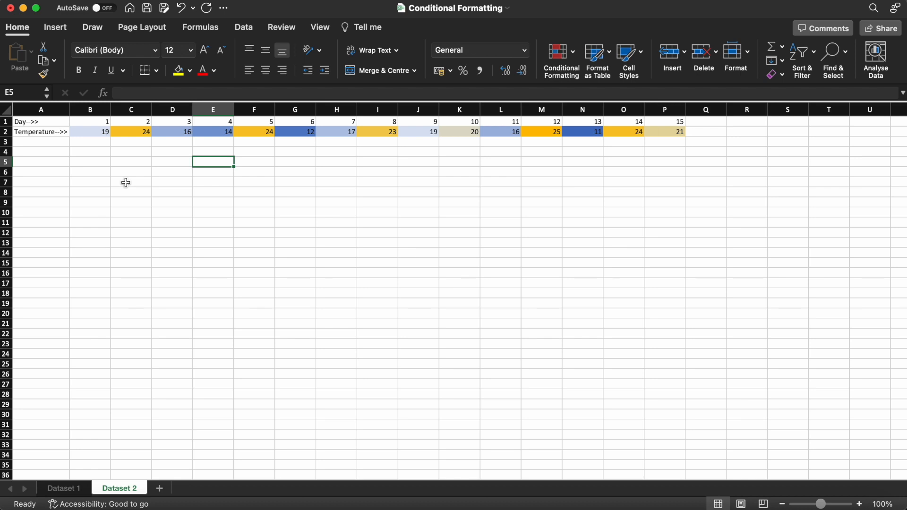
- Examine the colouring of temperature cells G2, J2 and H2, and view the available colour scales
{"action": "left_click", "coordinate": [302, 132]}
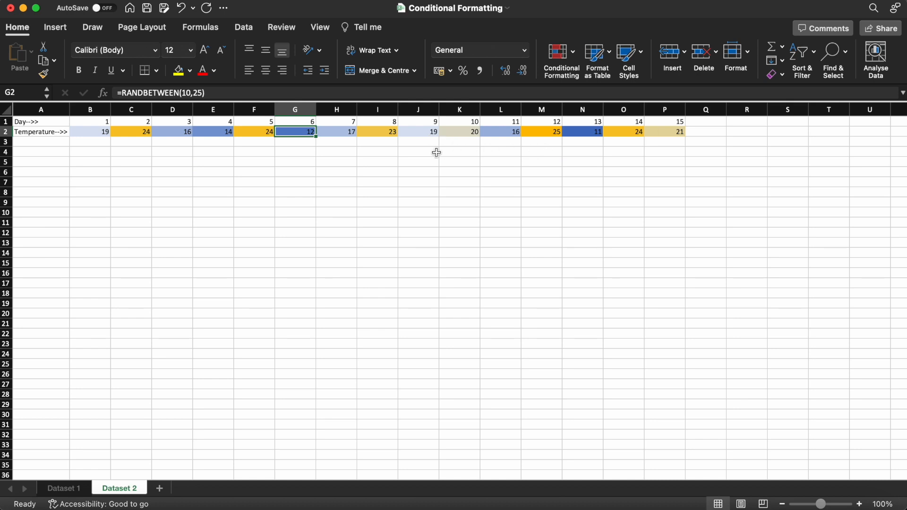
{"action": "left_click", "coordinate": [420, 135]}
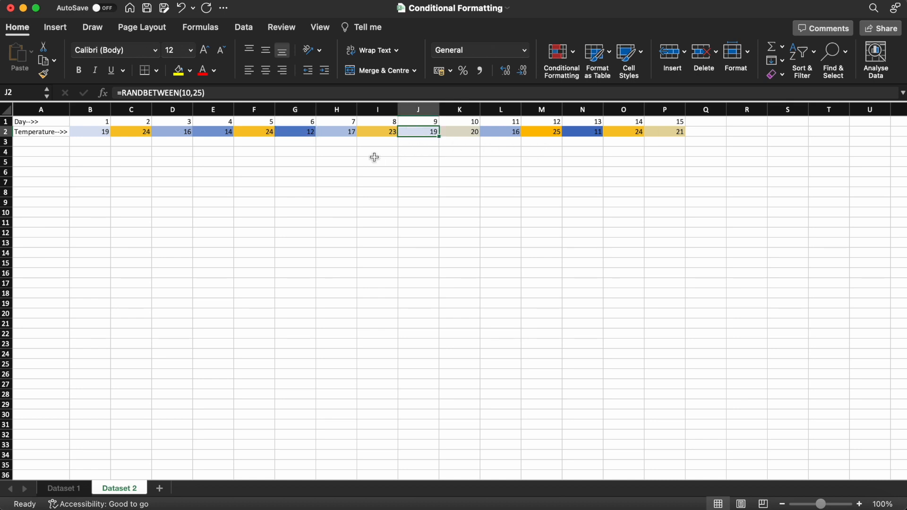
{"action": "left_click", "coordinate": [339, 135]}
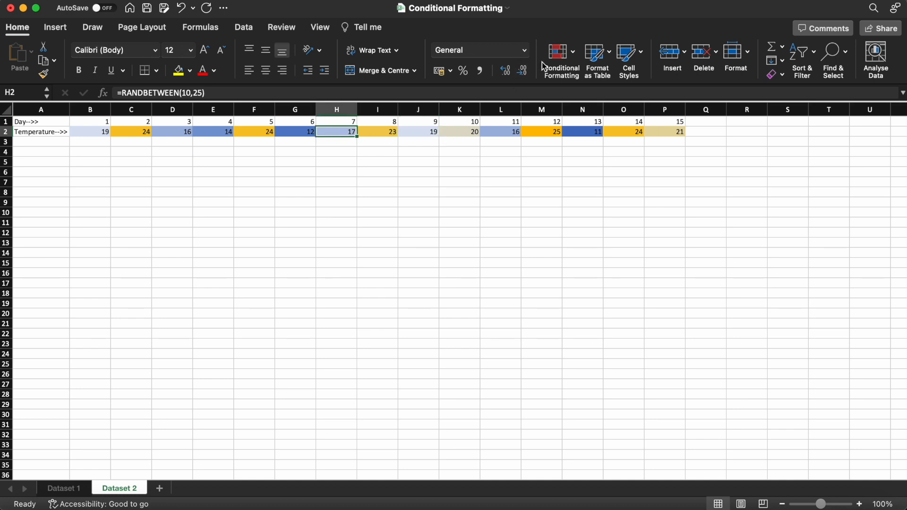
{"action": "left_click", "coordinate": [559, 57]}
{"action": "mouse_move", "coordinate": [602, 130]}
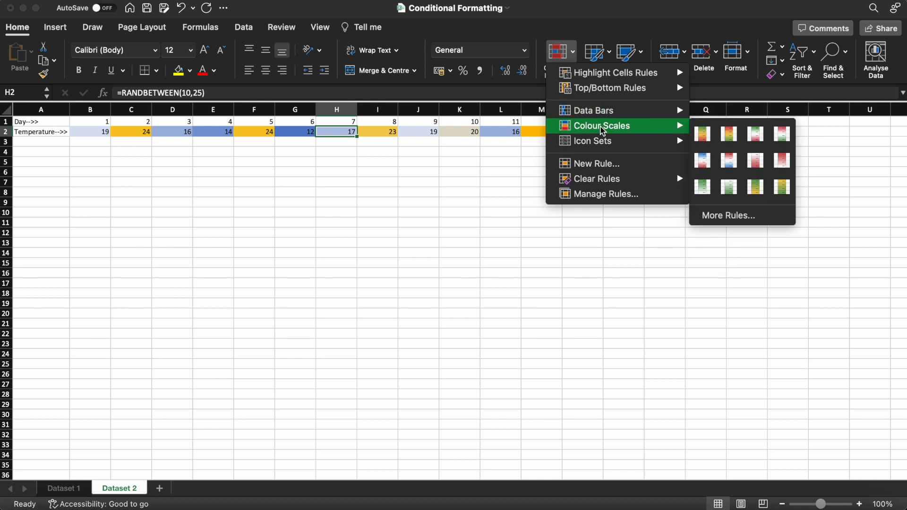